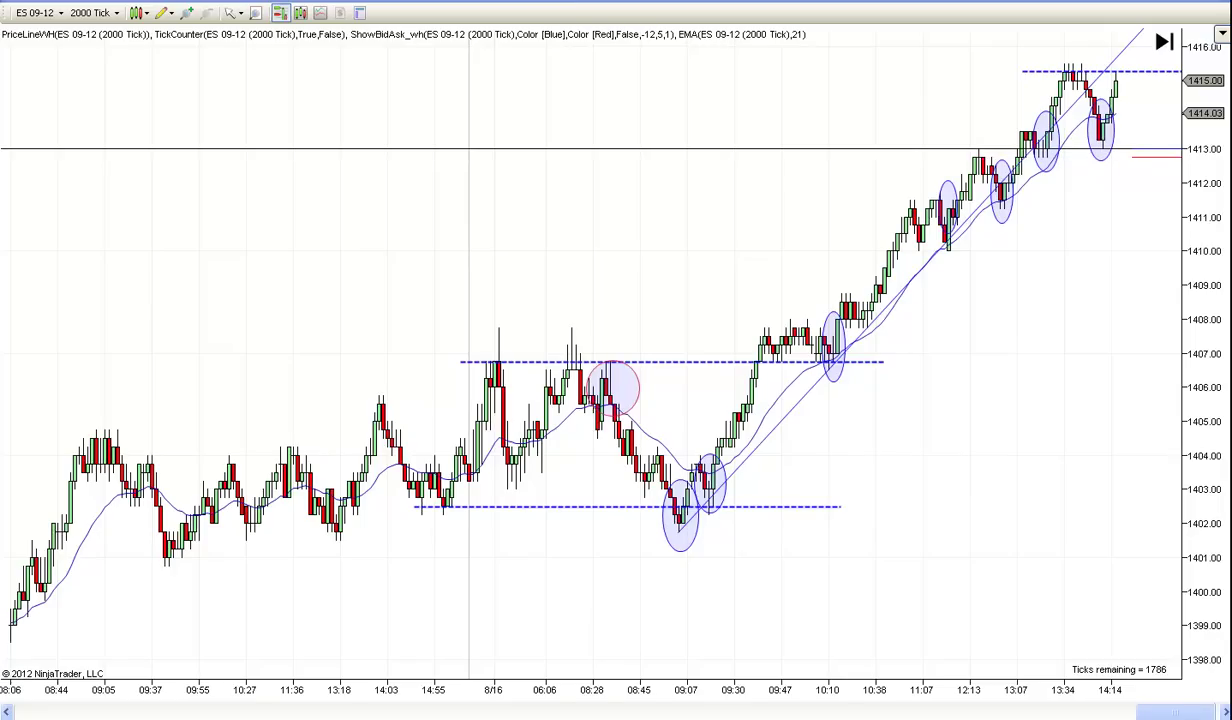
- Examine the ES 09-12 2000 Tick chart from the earlier sessions through the latest bars, widening the candles for a closer look
left_click_drag(245, 530, 513, 578)
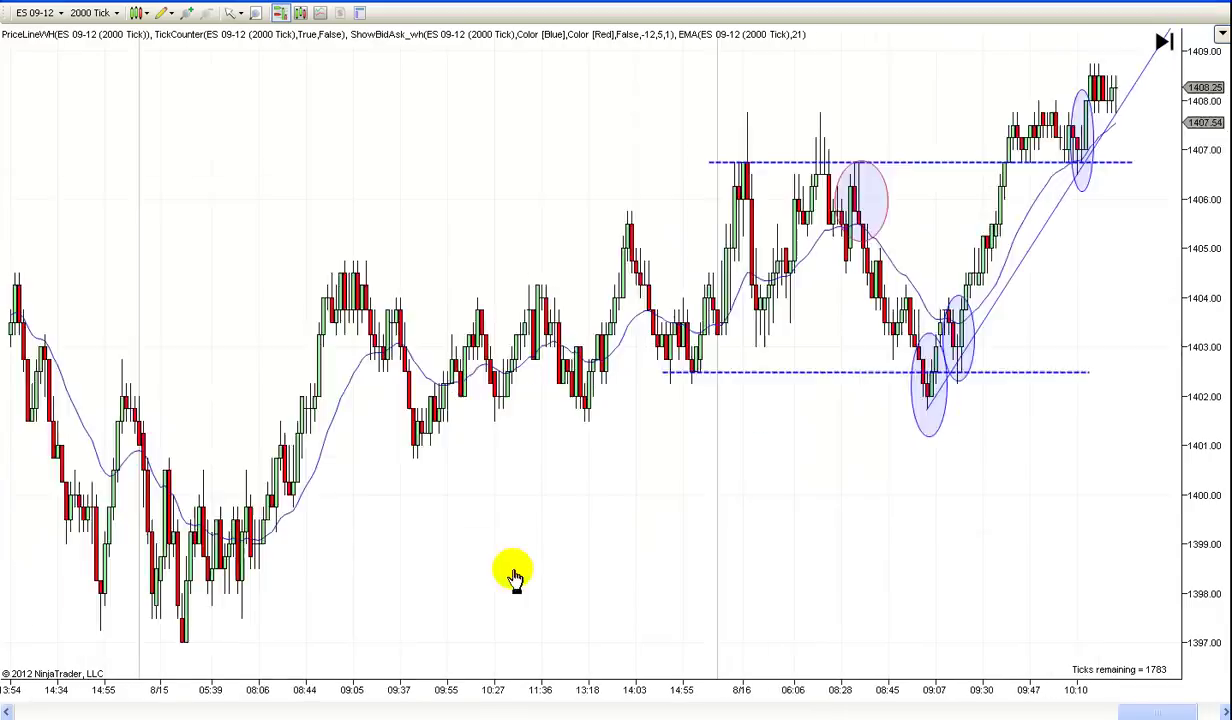
scroll(525, 470, "up", 3)
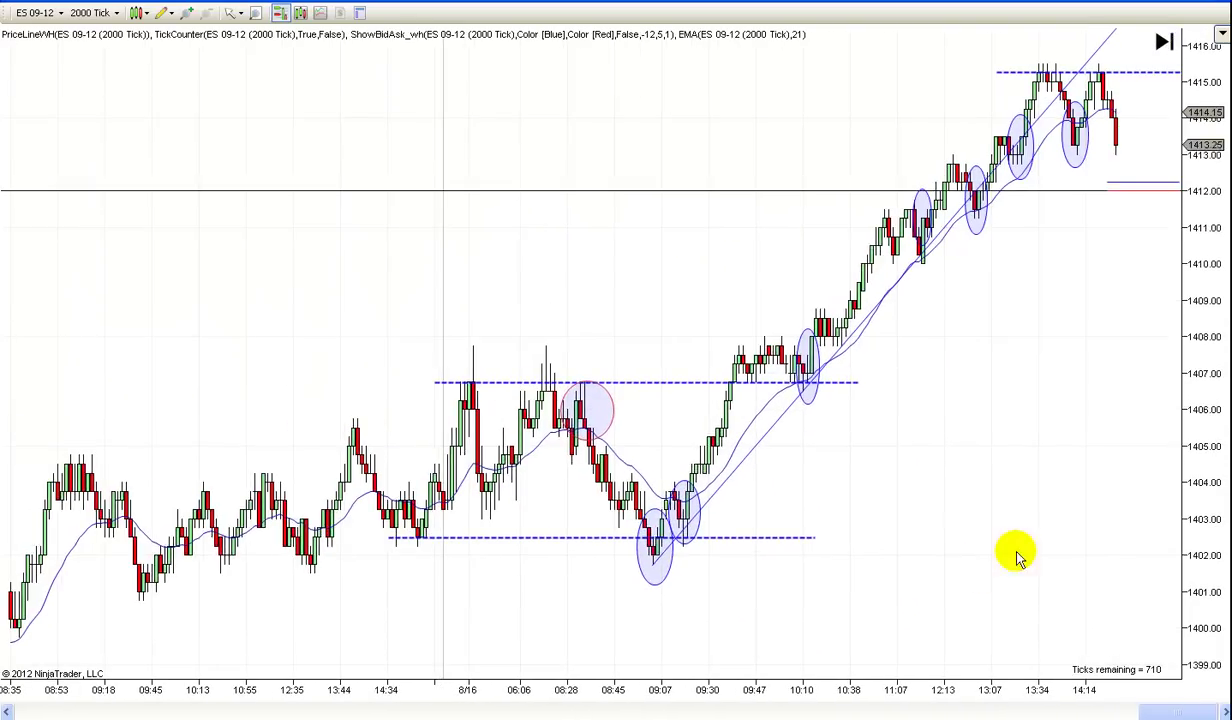
left_click_drag(958, 530, 990, 530)
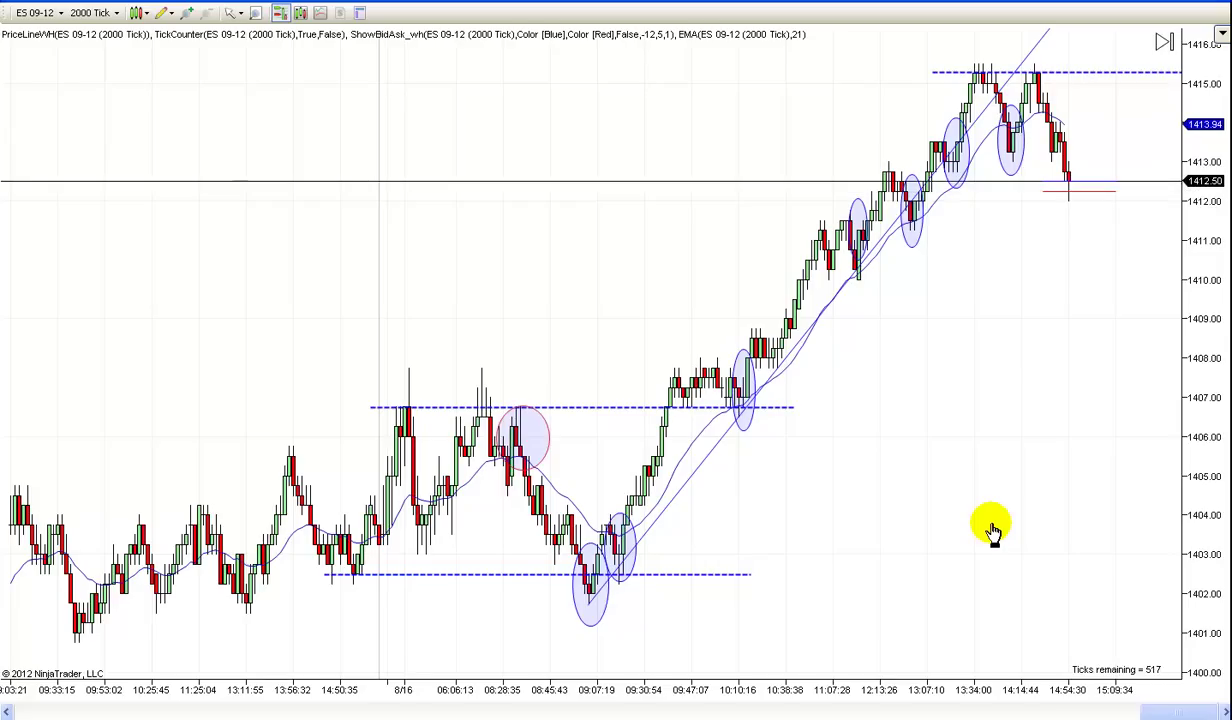
left_click_drag(990, 530, 998, 530)
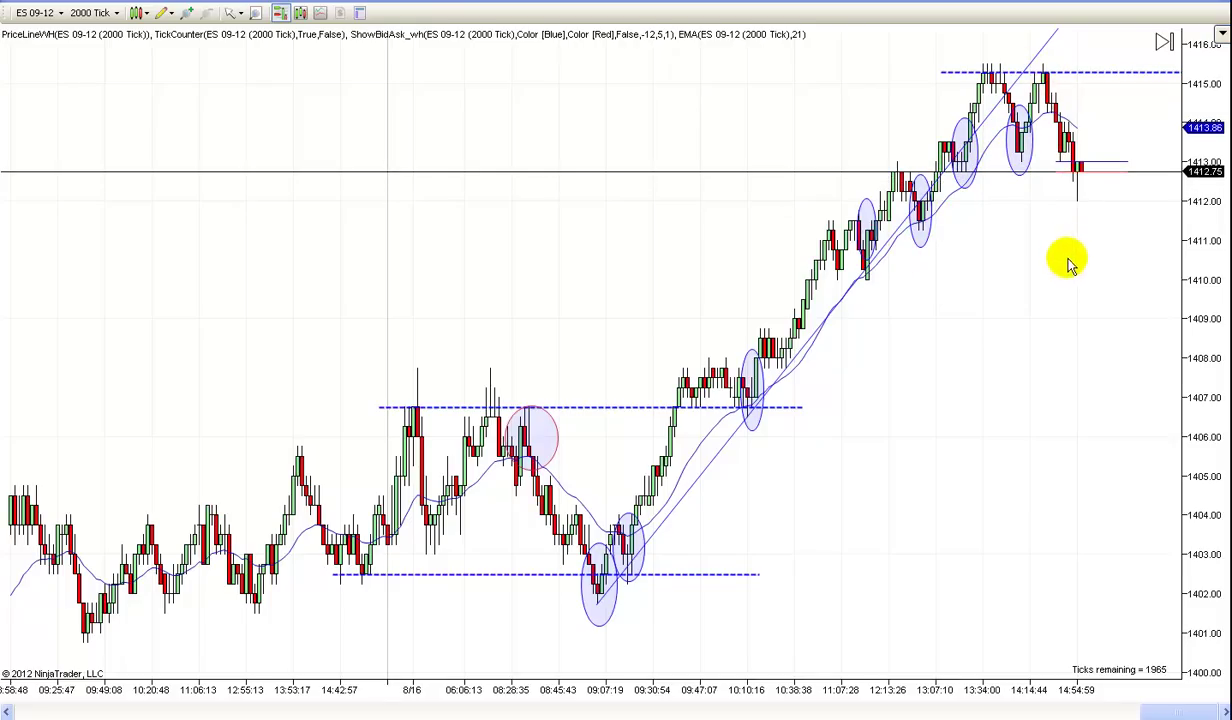
scroll(1040, 275, "right", 2)
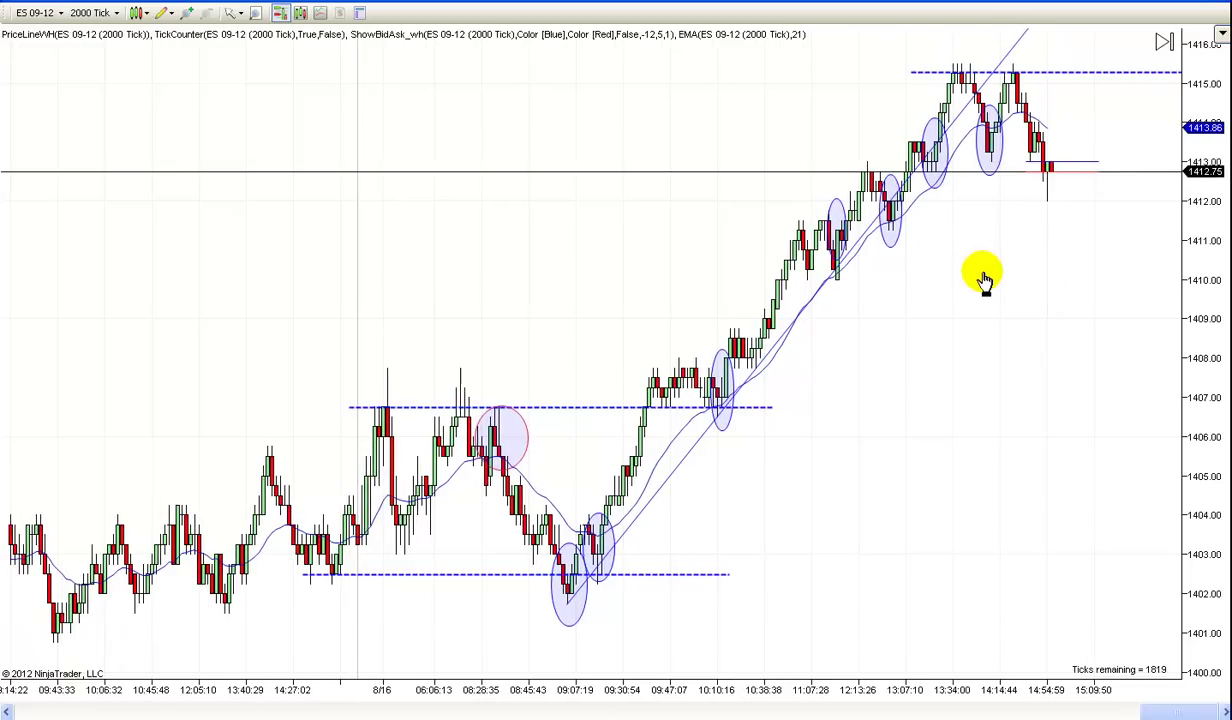
left_click_drag(985, 280, 1033, 276)
key("Up")
key("Up")
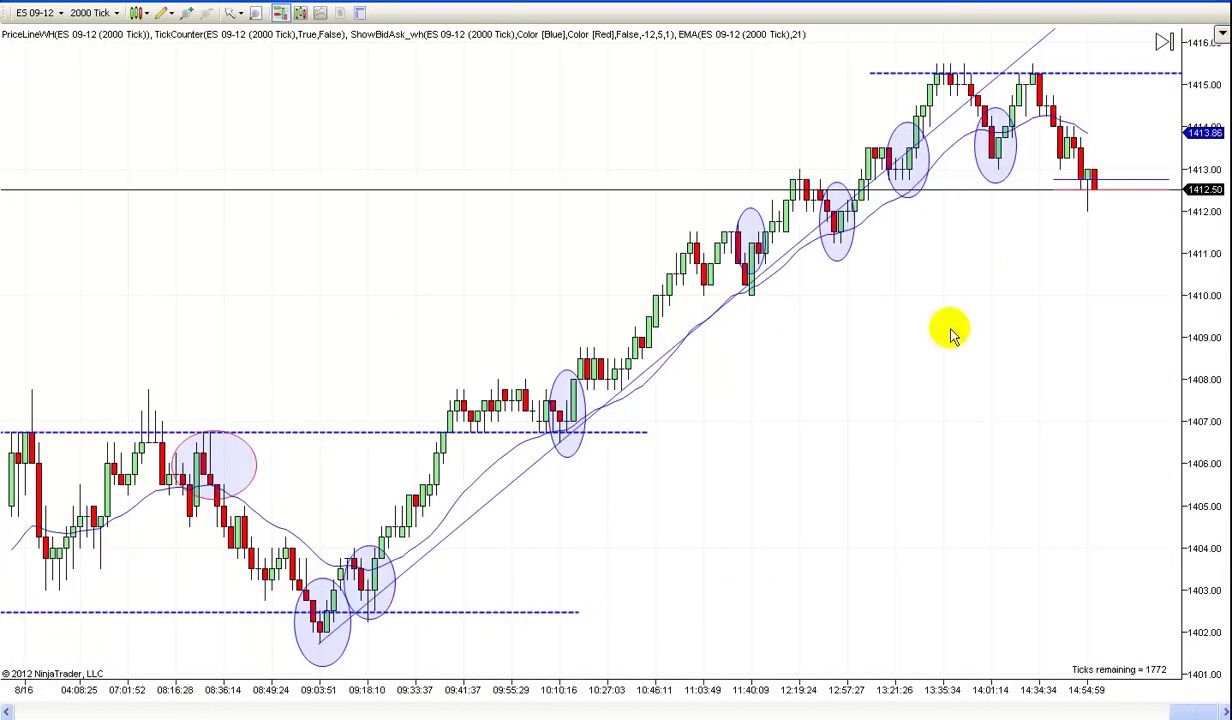
key("Up")
key("Up")
key("Up")
key("Up")
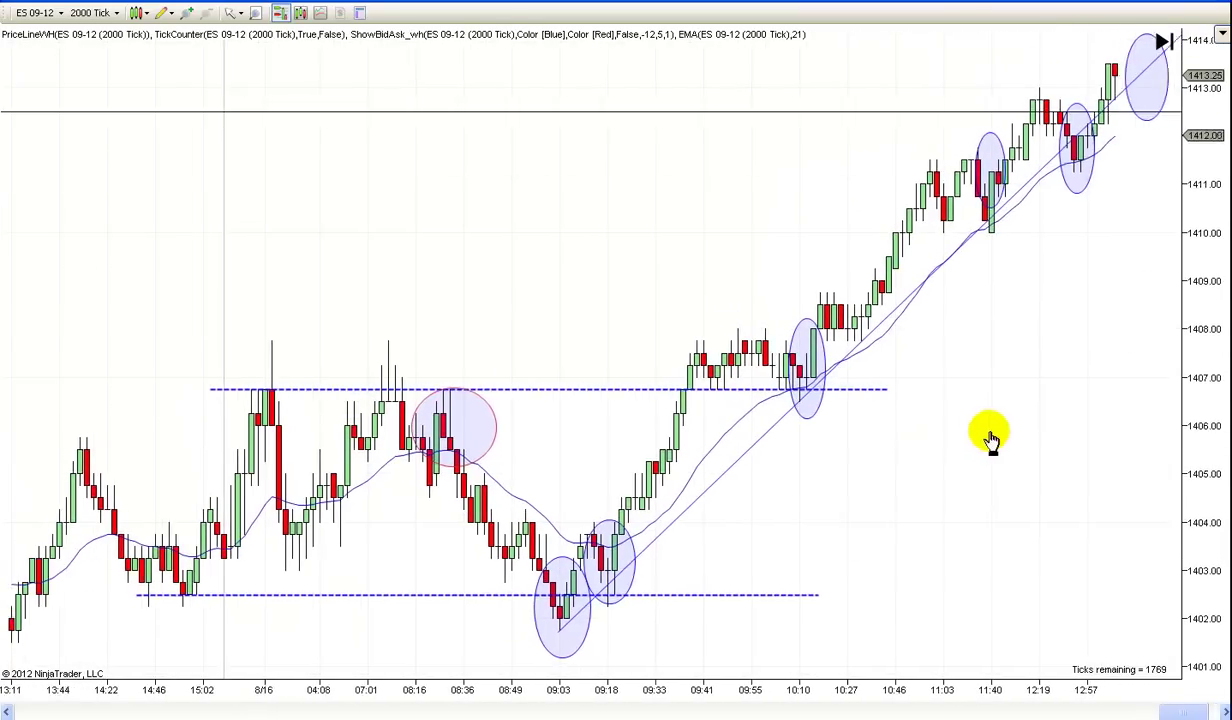
- Examine the 8/16 morning range between the two dashed levels and the circled reversals leading into the rising trend line
key("Left")
key("Left")
key("Left")
key("Left")
key("Left")
key("Left")
key("Left")
key("Left")
key("Left")
key("Left")
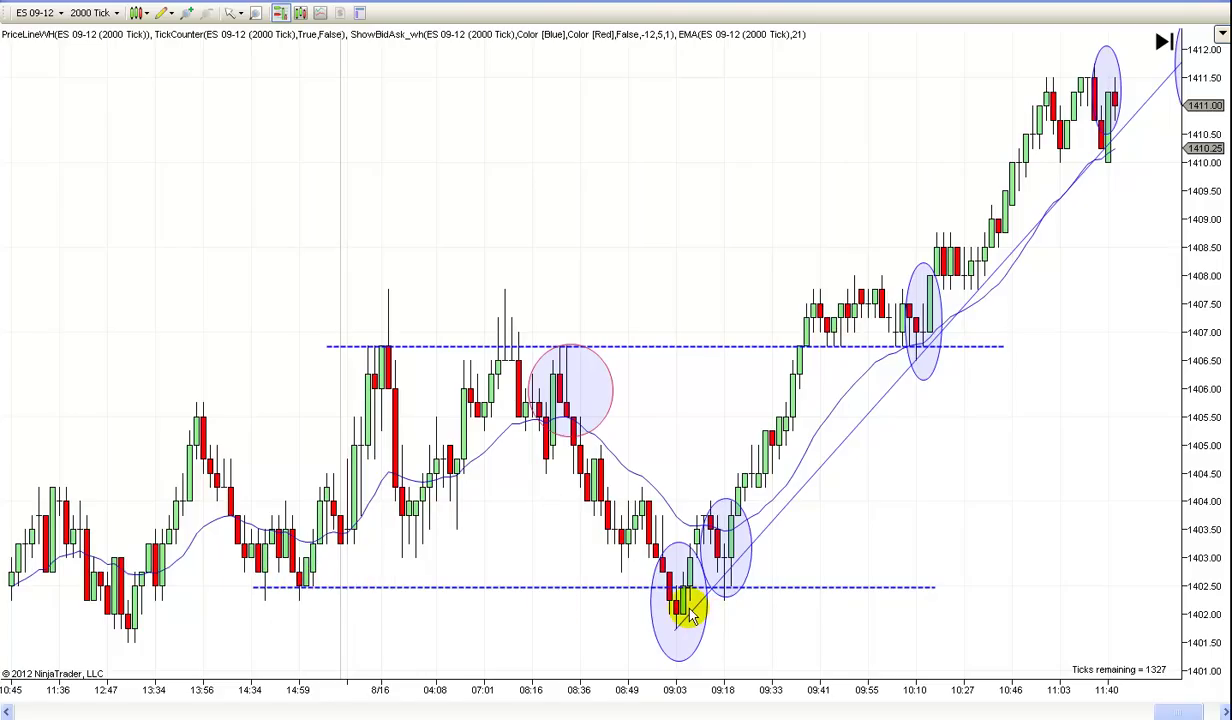
scroll(966, 541, "up", 1)
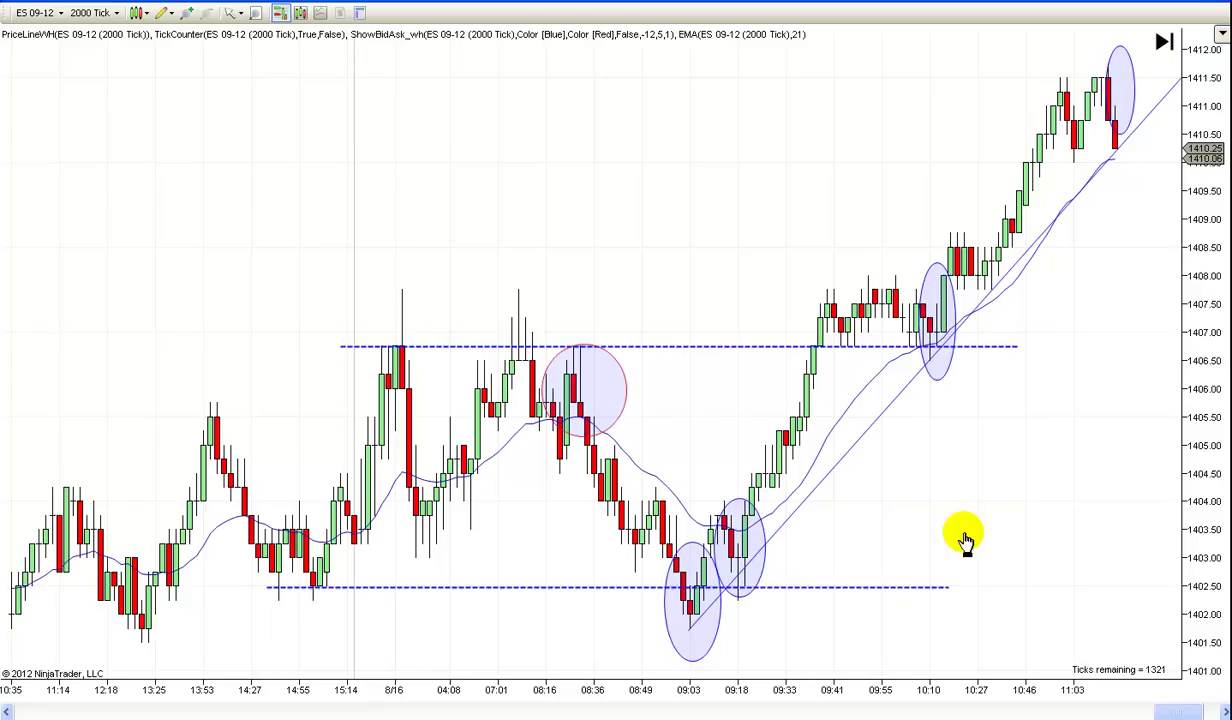
mouse_move(966, 541)
left_mouse_down()
mouse_move(885, 542)
mouse_move(971, 528)
left_mouse_up()
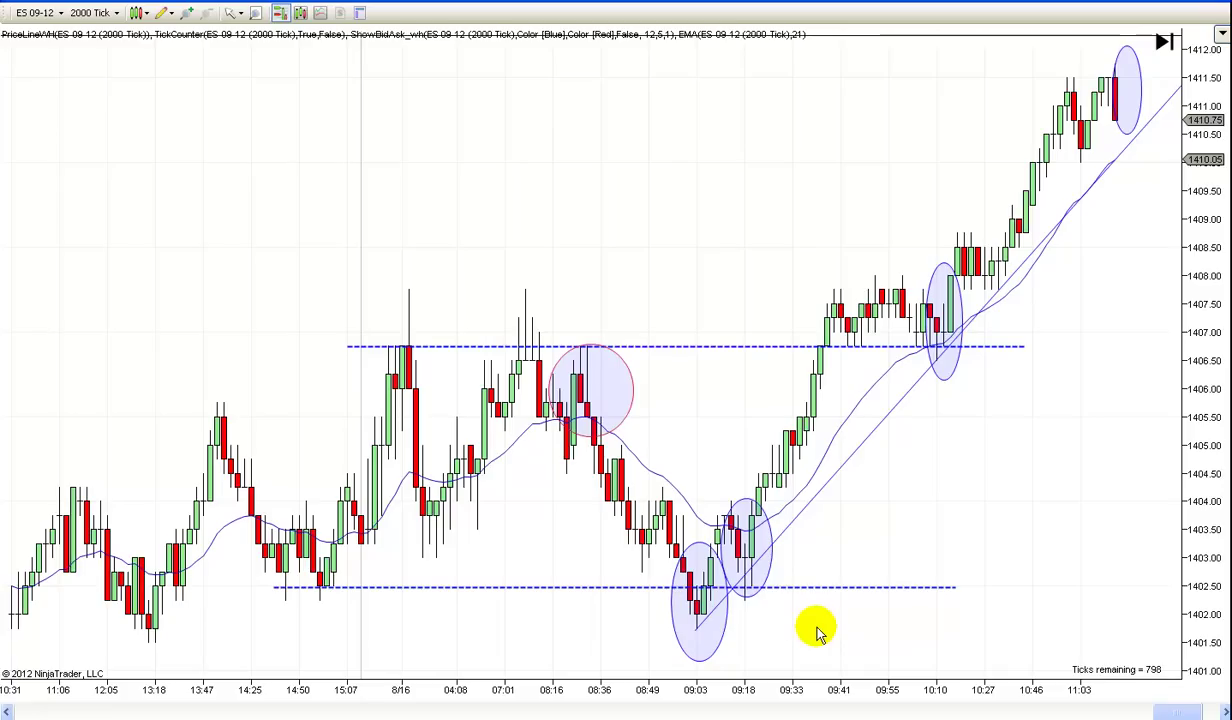
- Use a cross hair cursor to check the price just below the circled morning lows, and restore the normal pointer
left_click(240, 12)
left_click(262, 51)
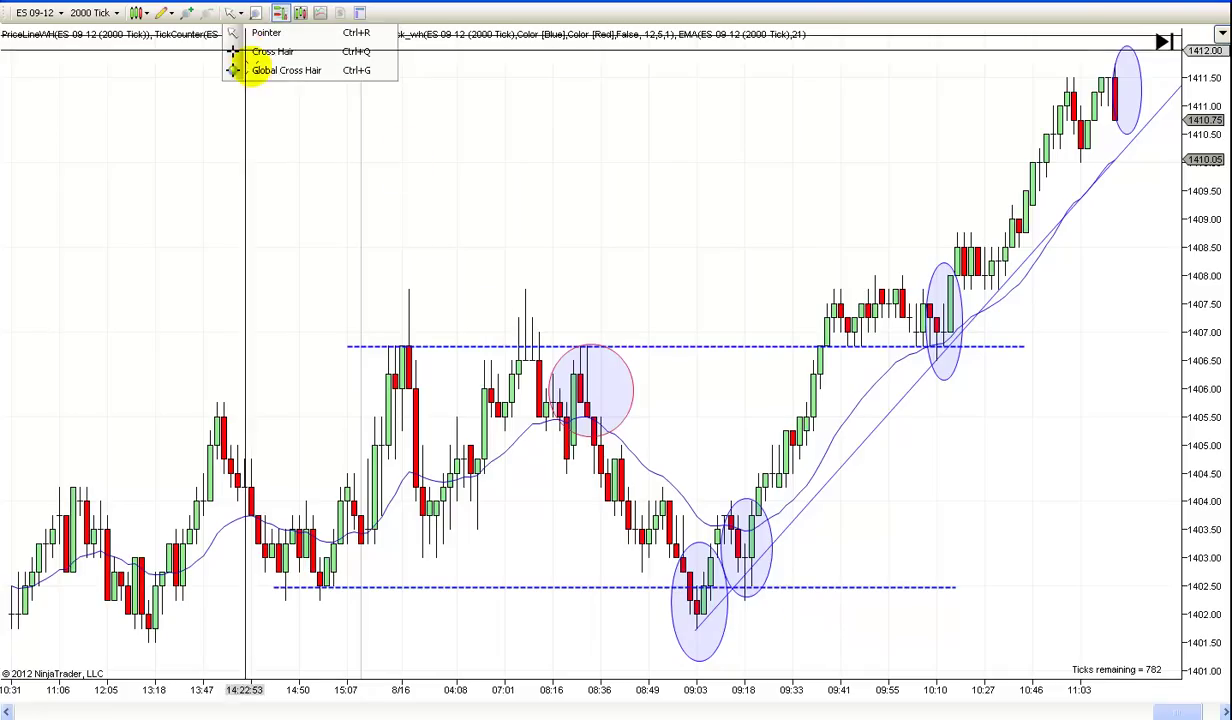
left_click(255, 70)
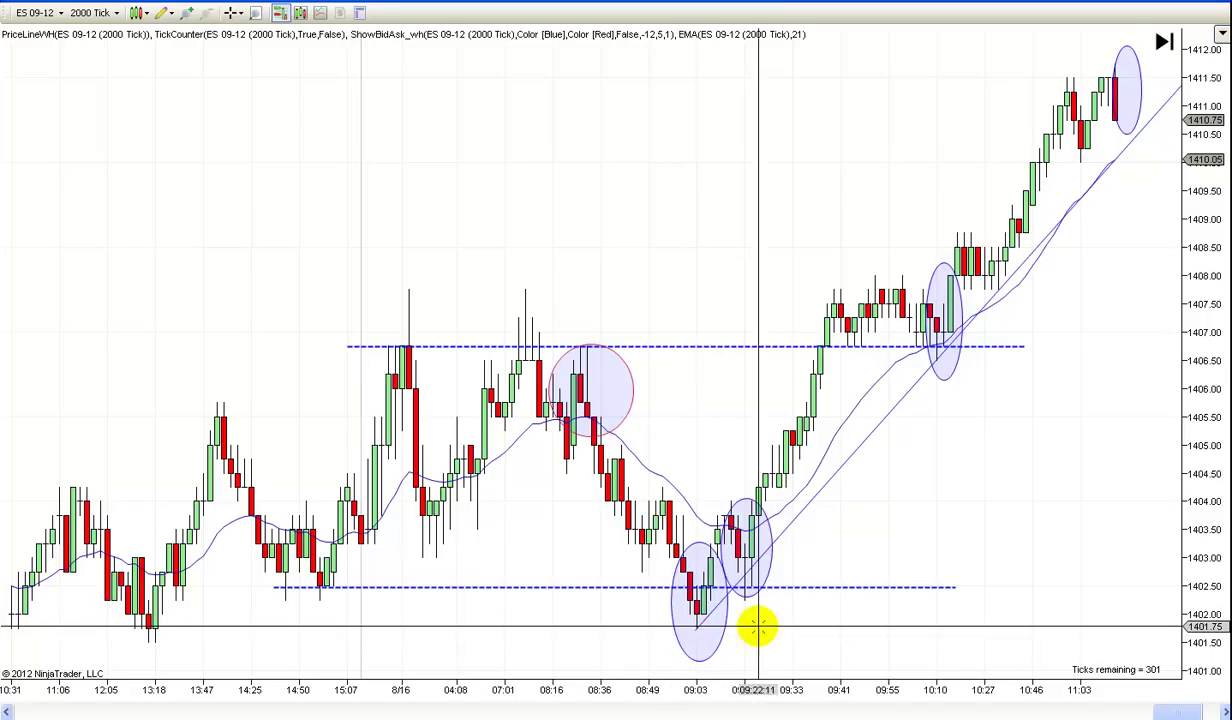
left_click(237, 14)
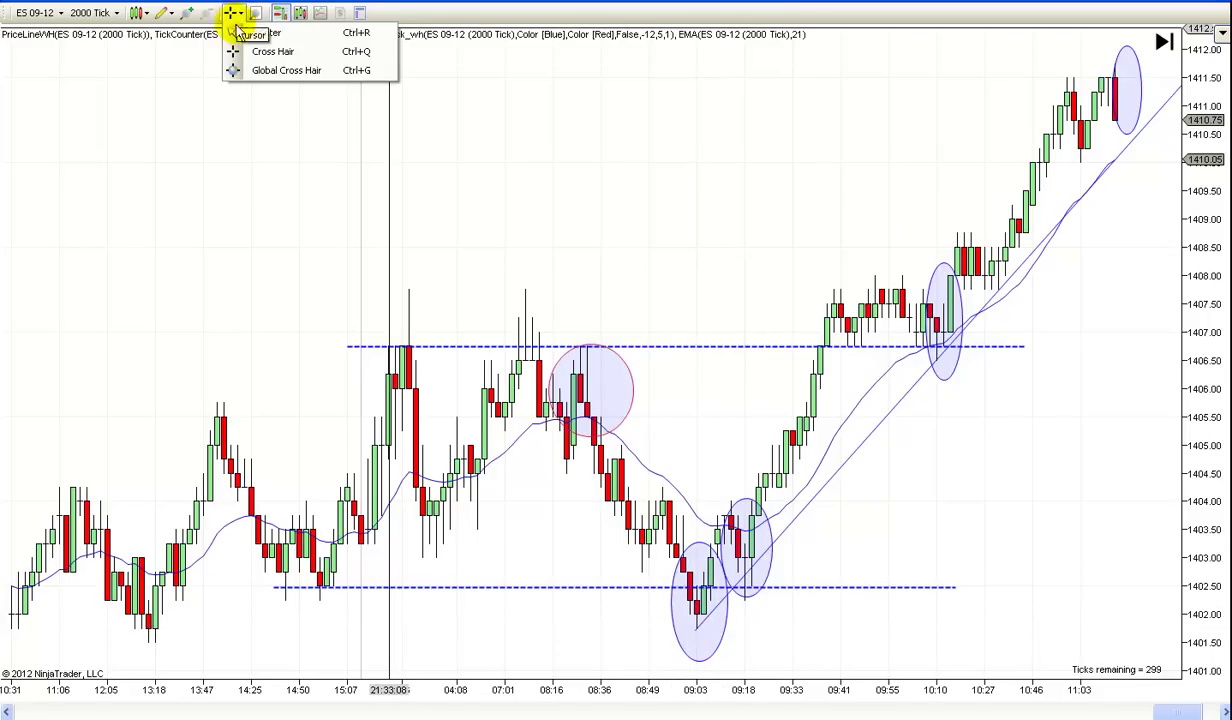
left_click(255, 33)
- Examine the circled pullbacks along the rising trend line, from the retest of the upper dashed level through early afternoon
left_click_drag(1012, 482, 799, 524)
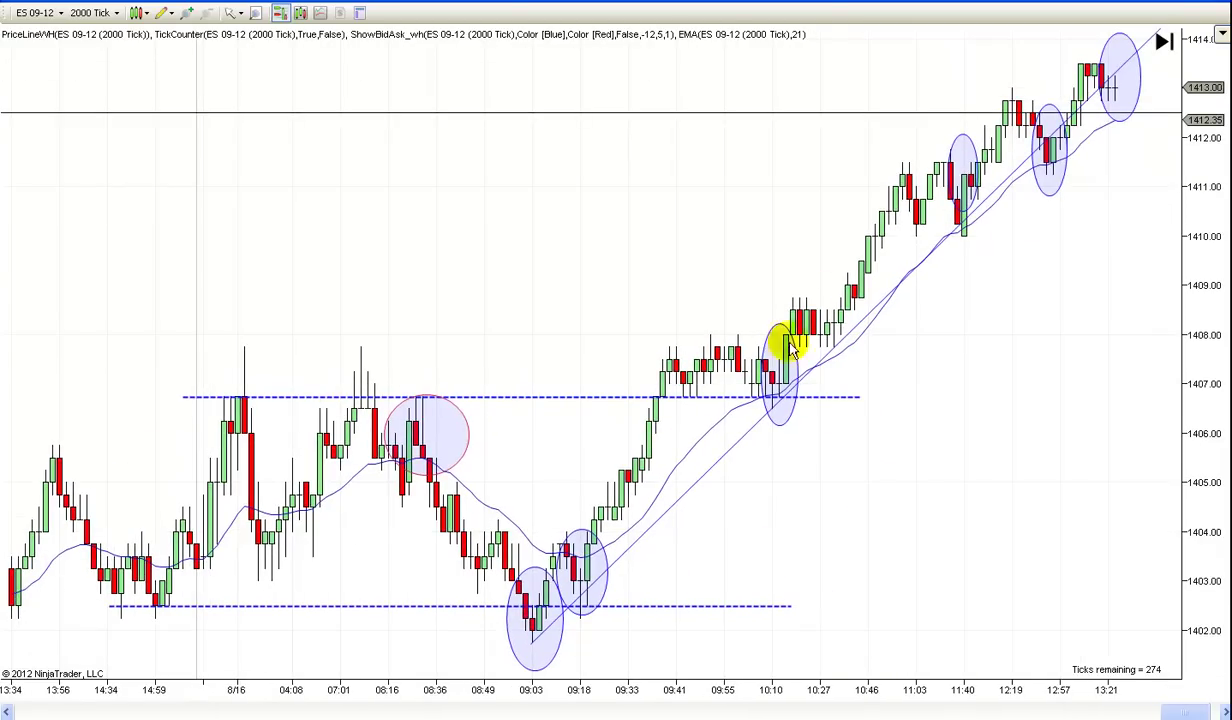
left_click_drag(927, 490, 1040, 508)
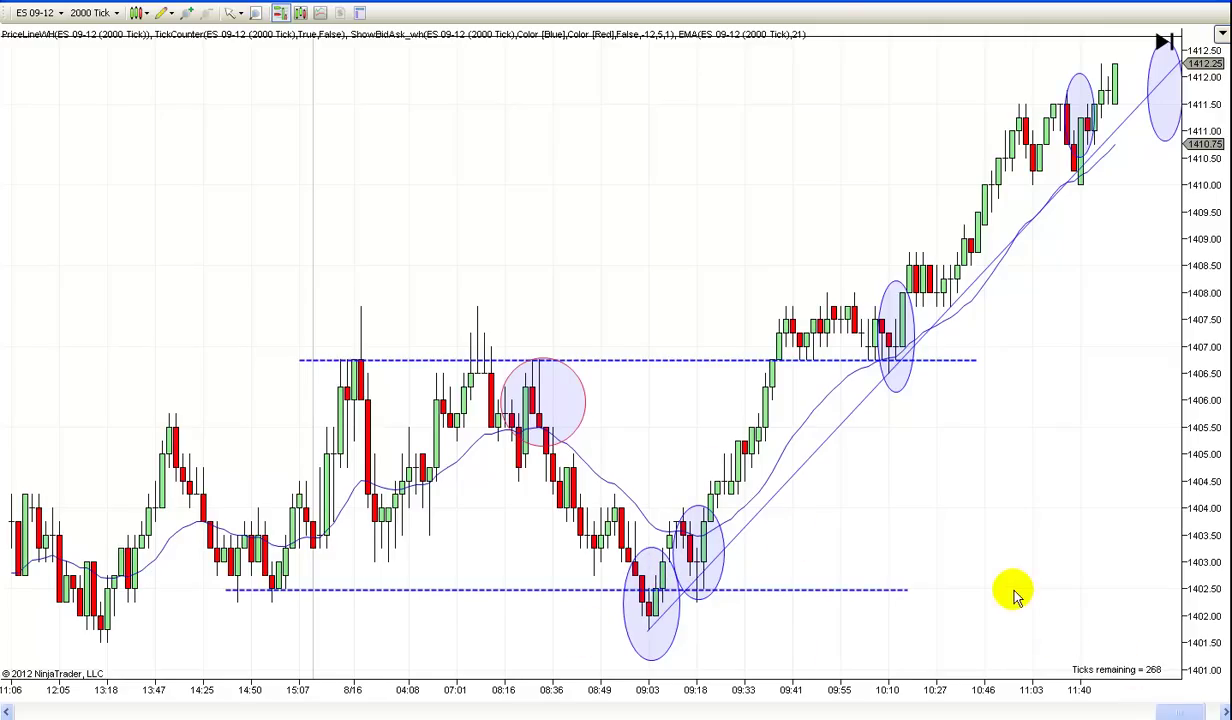
scroll(980, 605, "down", 2)
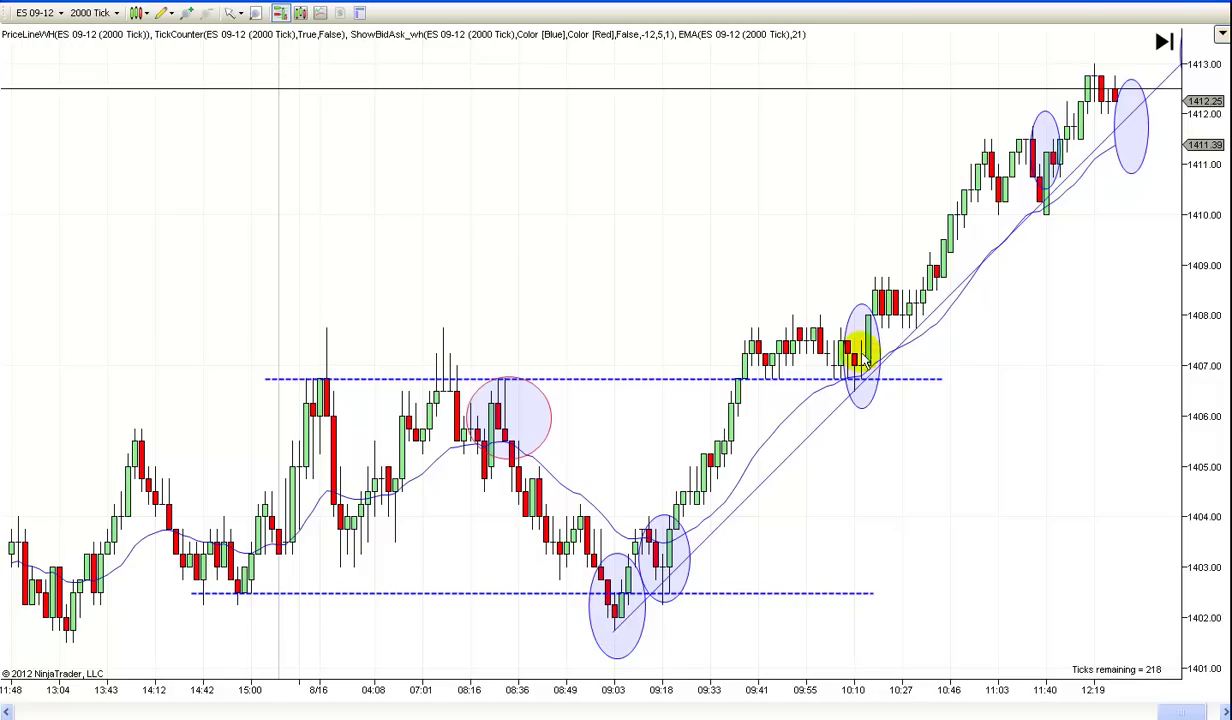
left_click_drag(1017, 500, 975, 518)
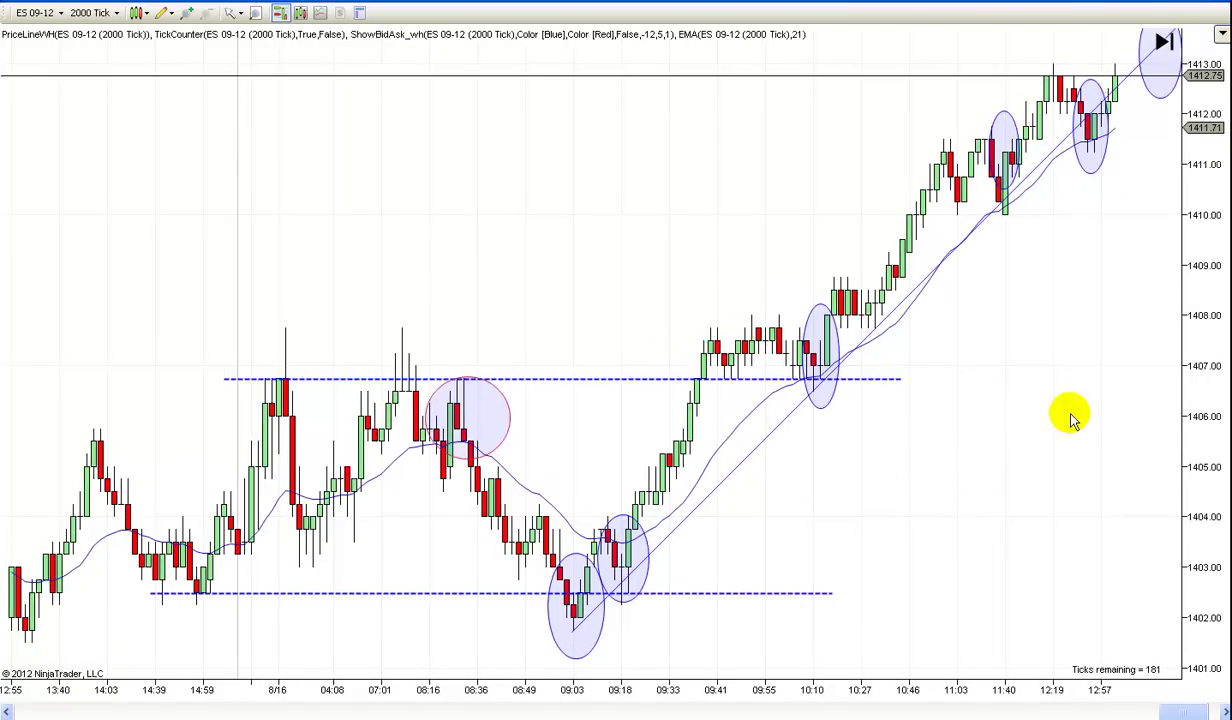
scroll(1020, 400, "down", 2)
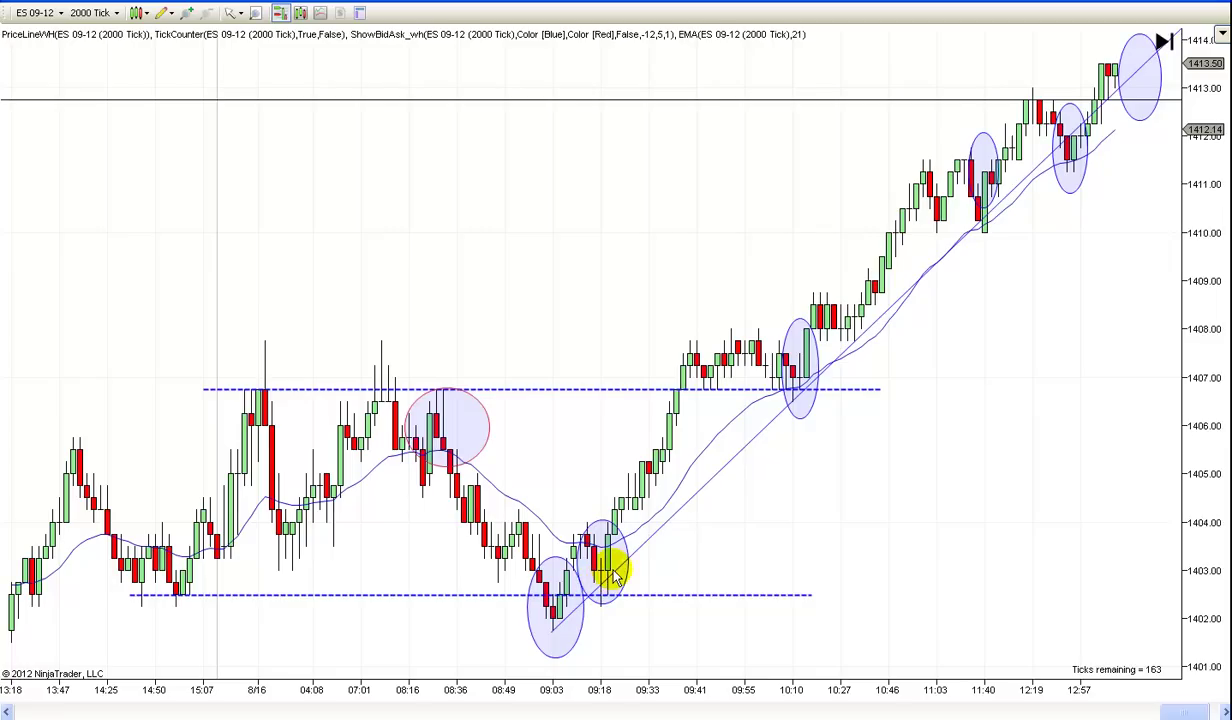
- Move the rising trend line down and away from the price bars so the pullbacks stand against the moving average alone
left_click(668, 522)
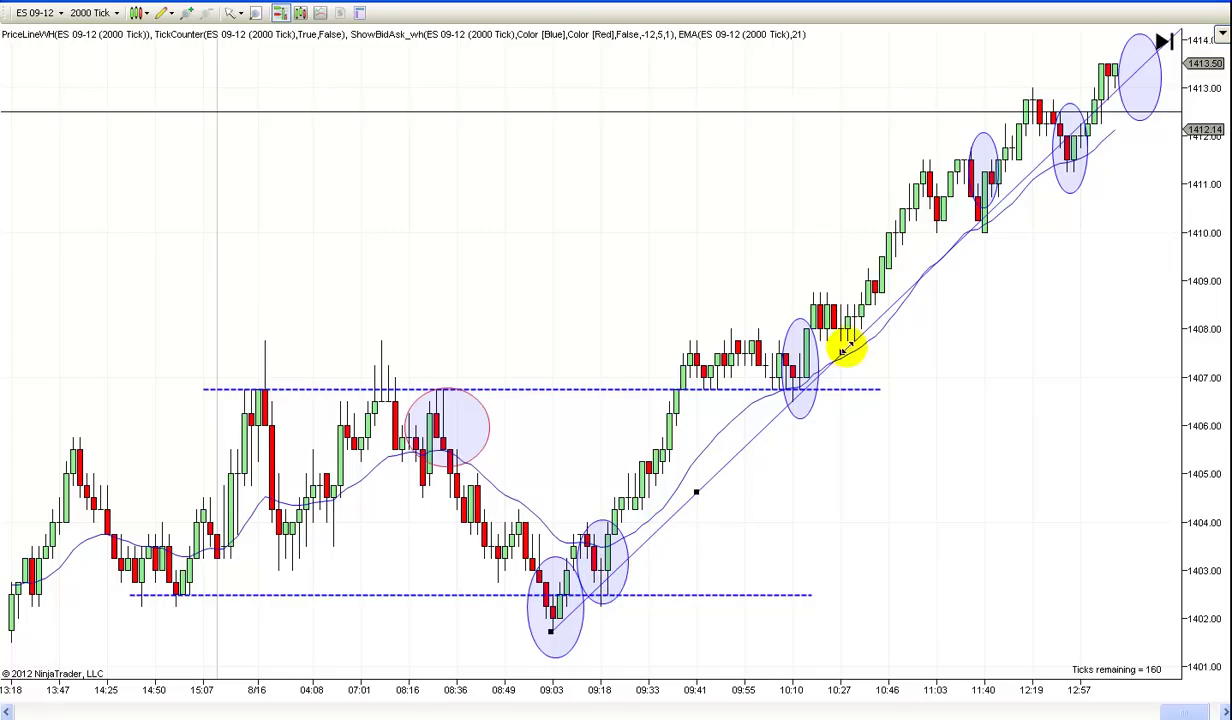
mouse_move(843, 352)
left_mouse_down()
mouse_move(823, 338)
mouse_move(852, 311)
mouse_move(851, 422)
mouse_move(829, 356)
mouse_move(829, 270)
mouse_move(829, 352)
left_mouse_up()
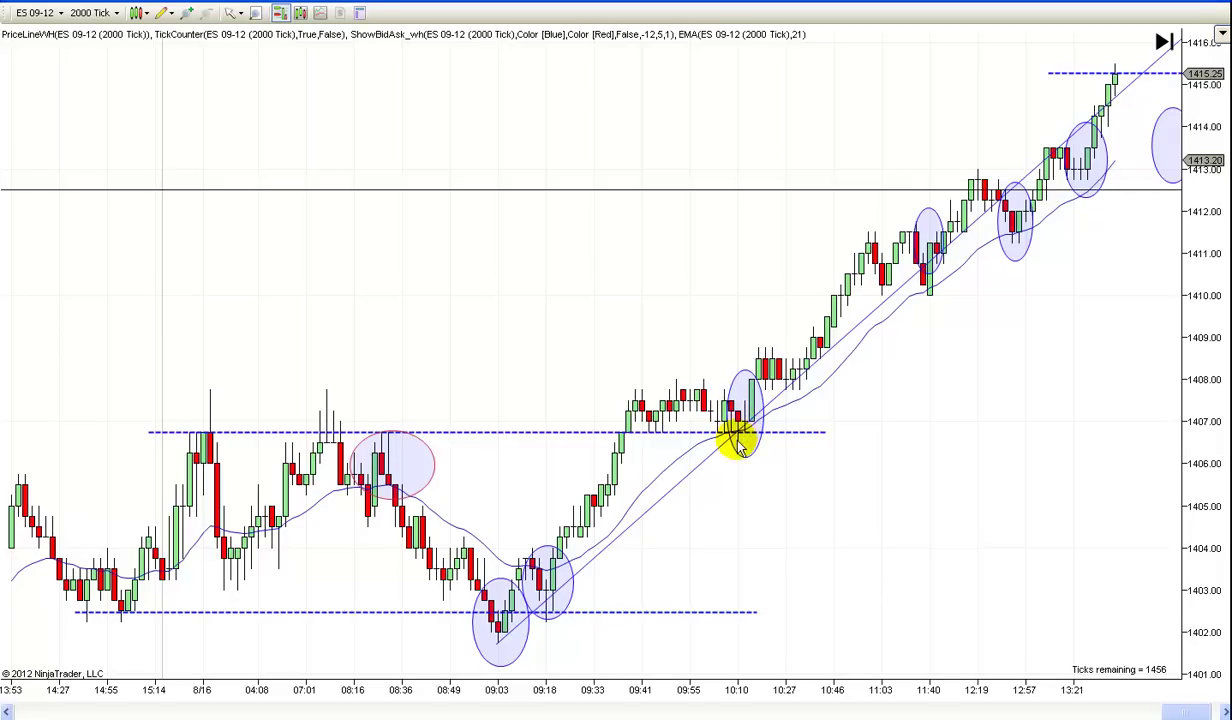
scroll(861, 415, "up", 2)
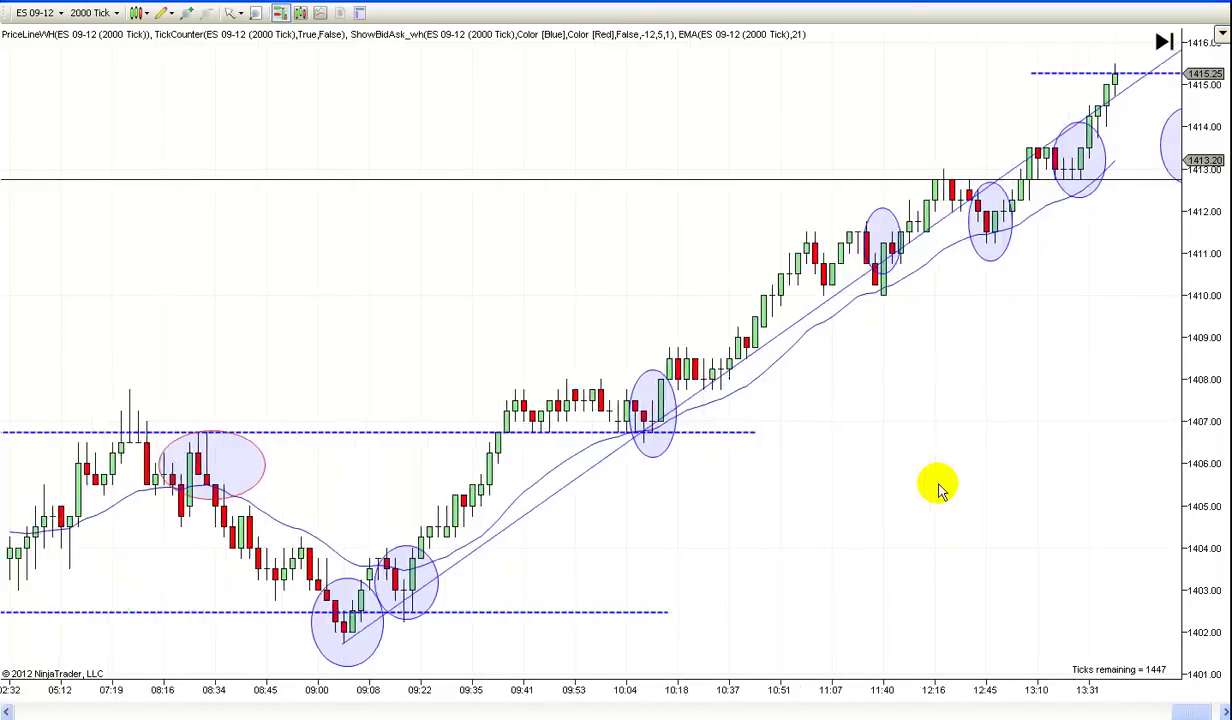
left_click_drag(921, 489, 990, 495)
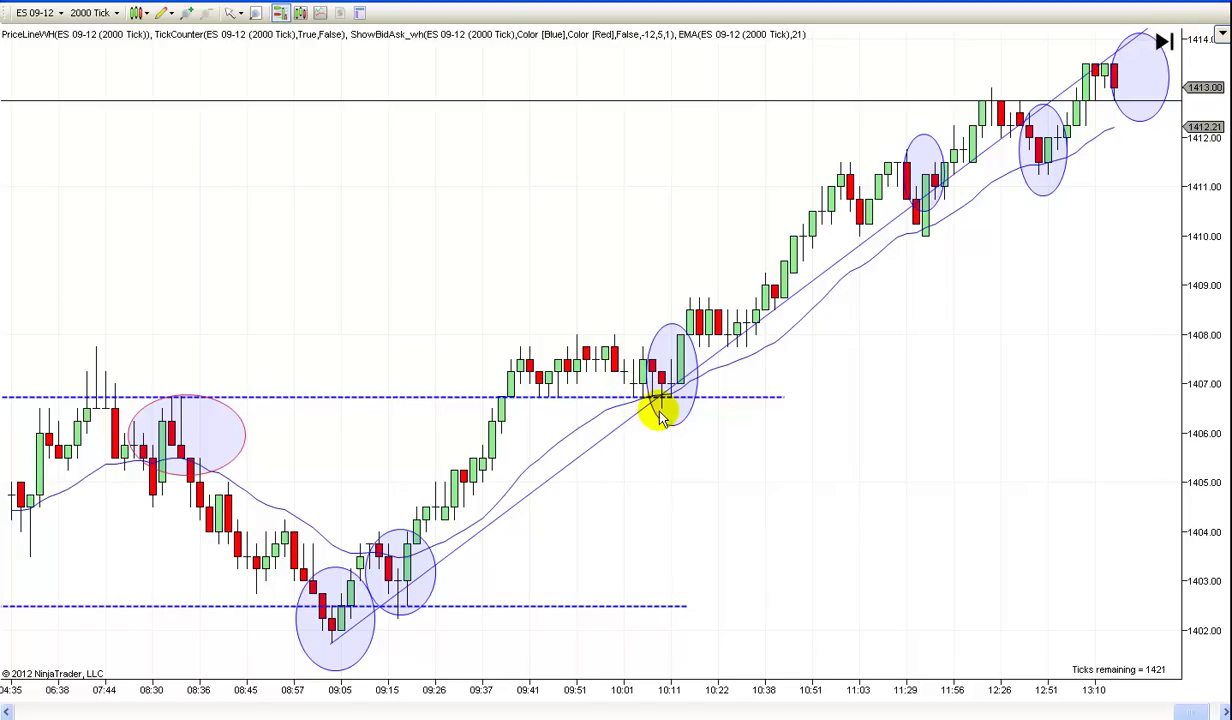
left_click_drag(612, 438, 781, 690)
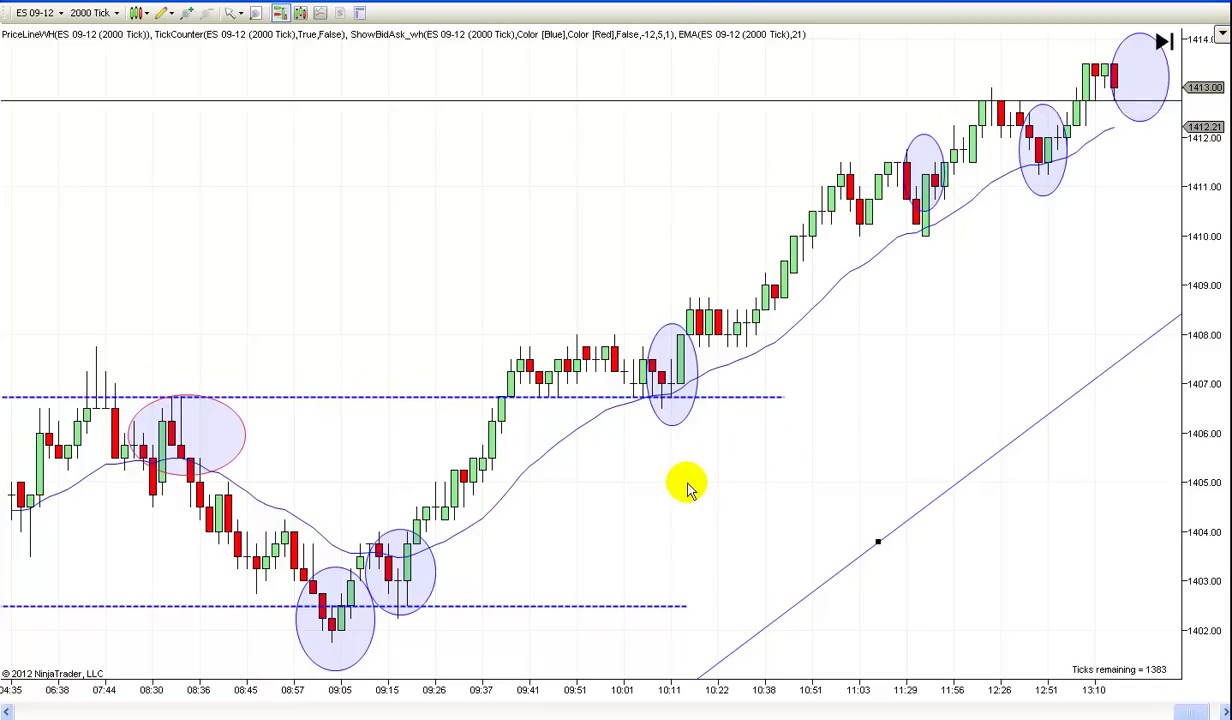
- Examine how the circled entries relate to the moving average, from the morning rejection at the upper dashed level through the uptrend
scroll(690, 482, "up", 1)
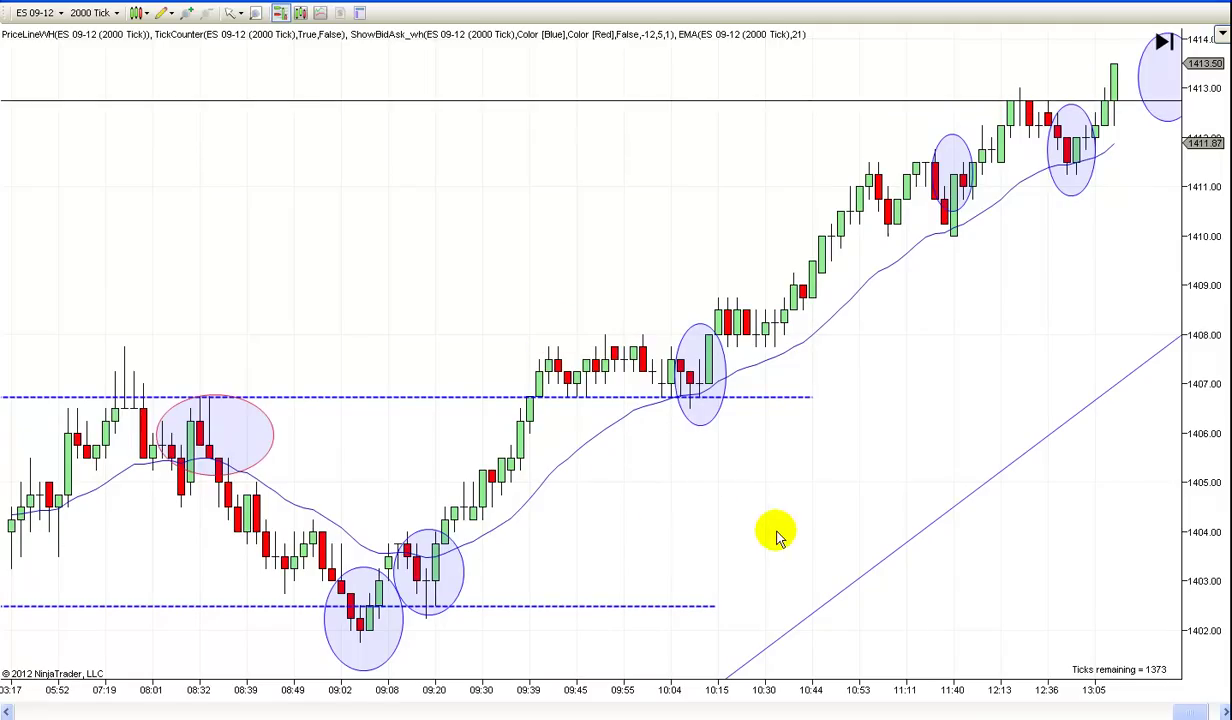
scroll(755, 537, "up", 2)
scroll(758, 537, "up", 1)
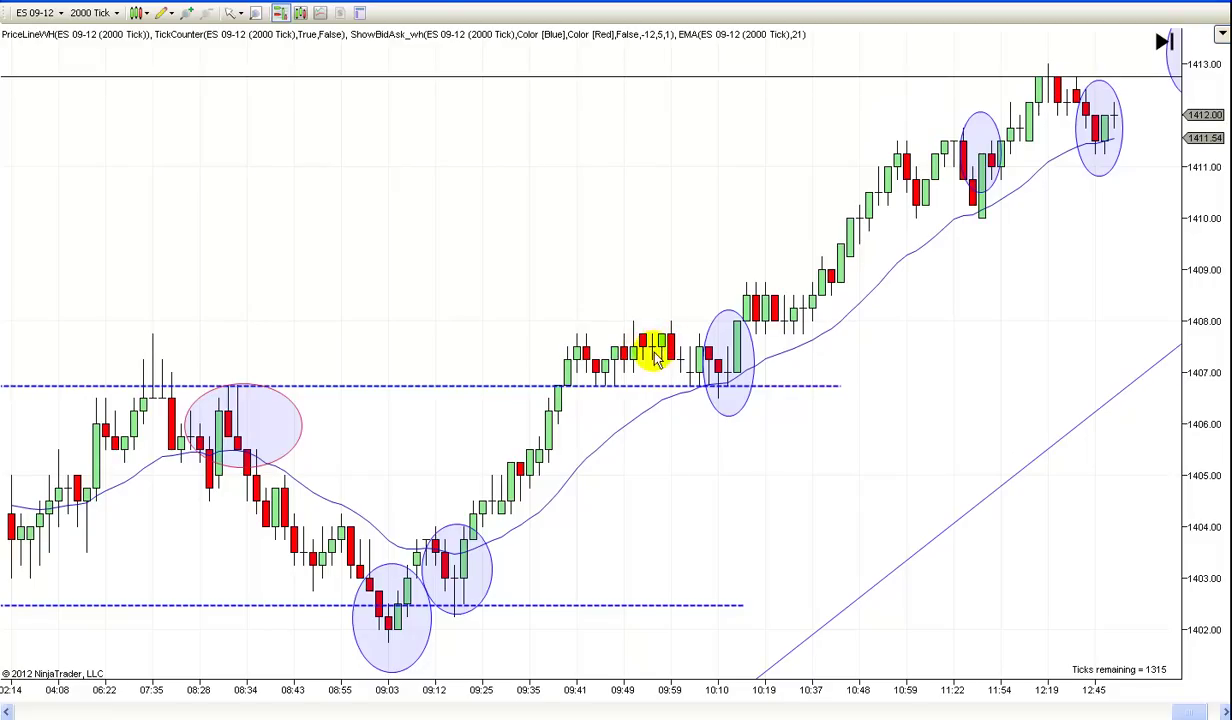
scroll(817, 360, "up", 5)
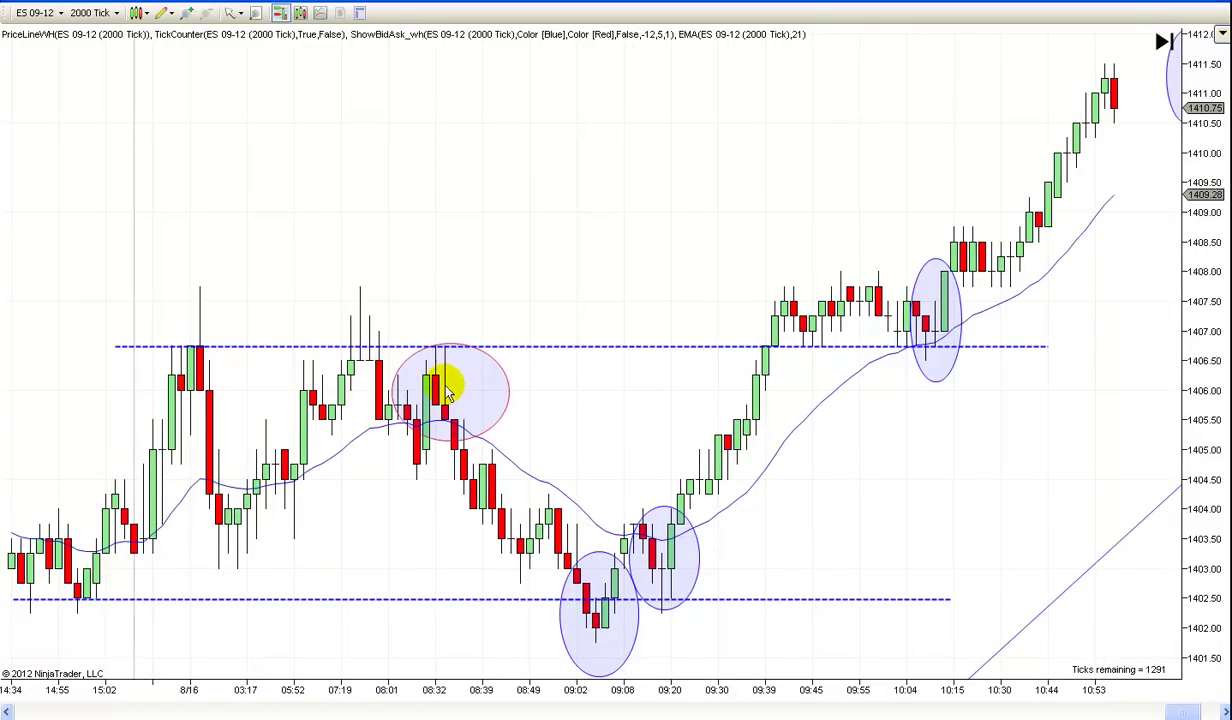
scroll(630, 401, "down", 5)
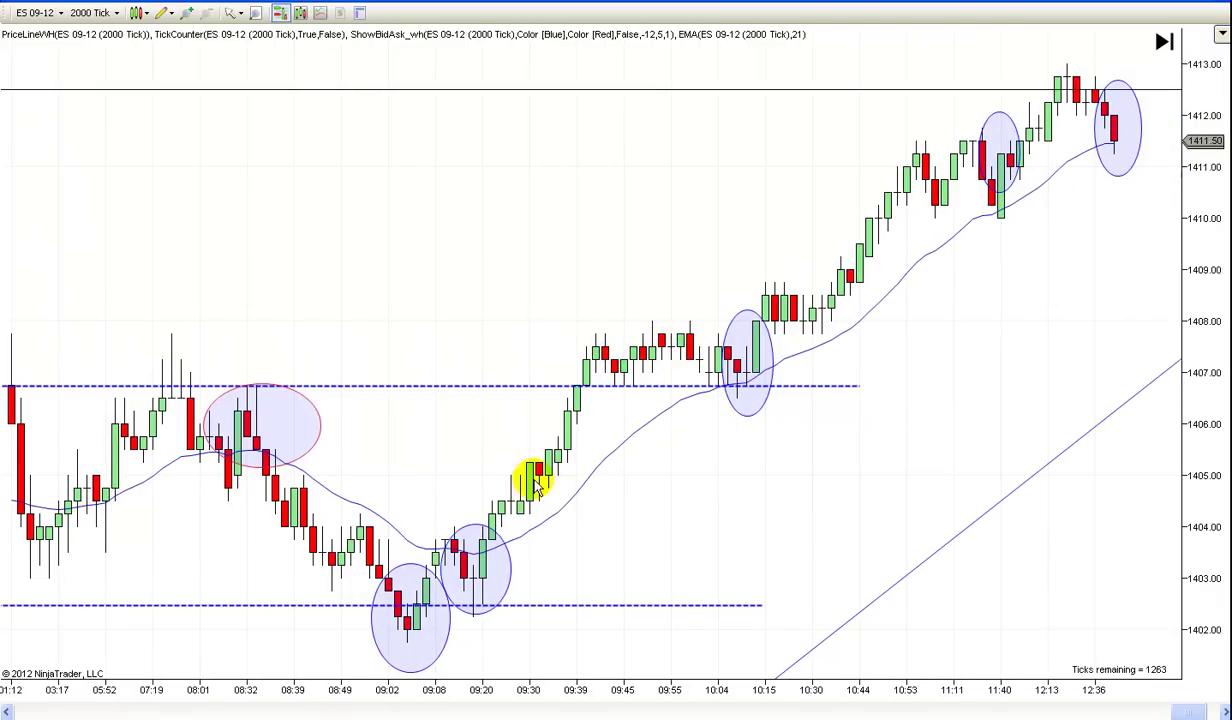
scroll(760, 497, "up", 1)
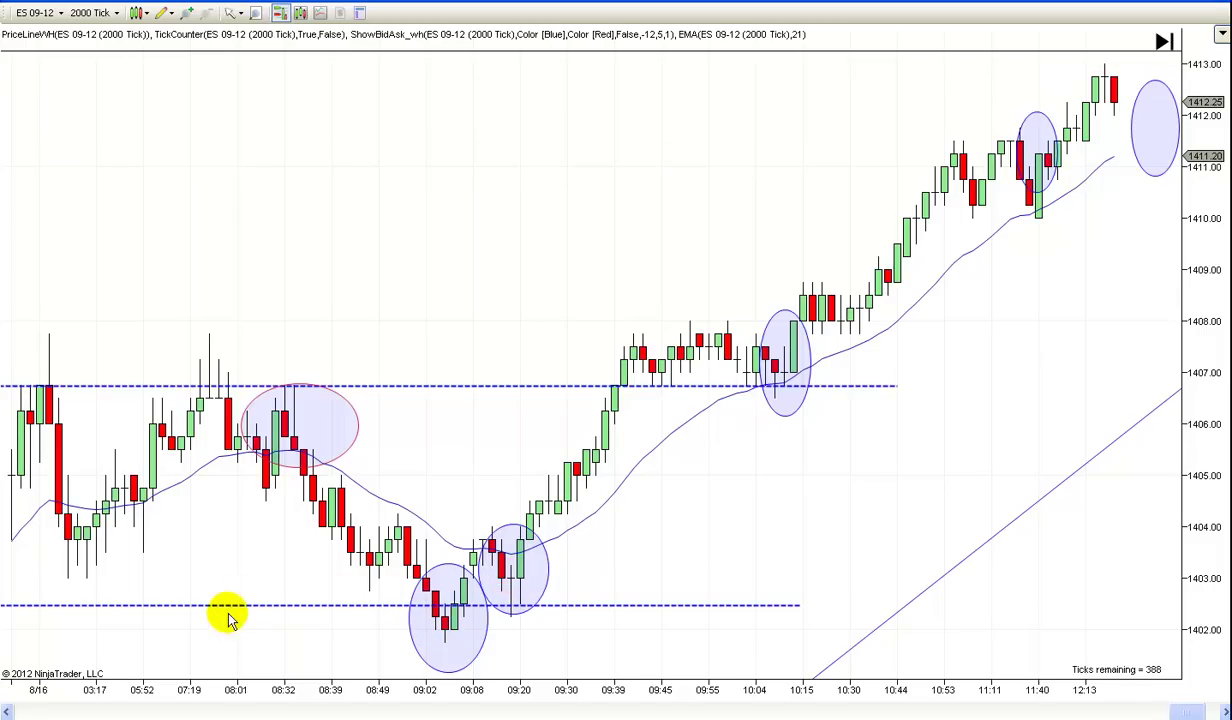
scroll(228, 617, "up", 5)
scroll(400, 620, "down", 5)
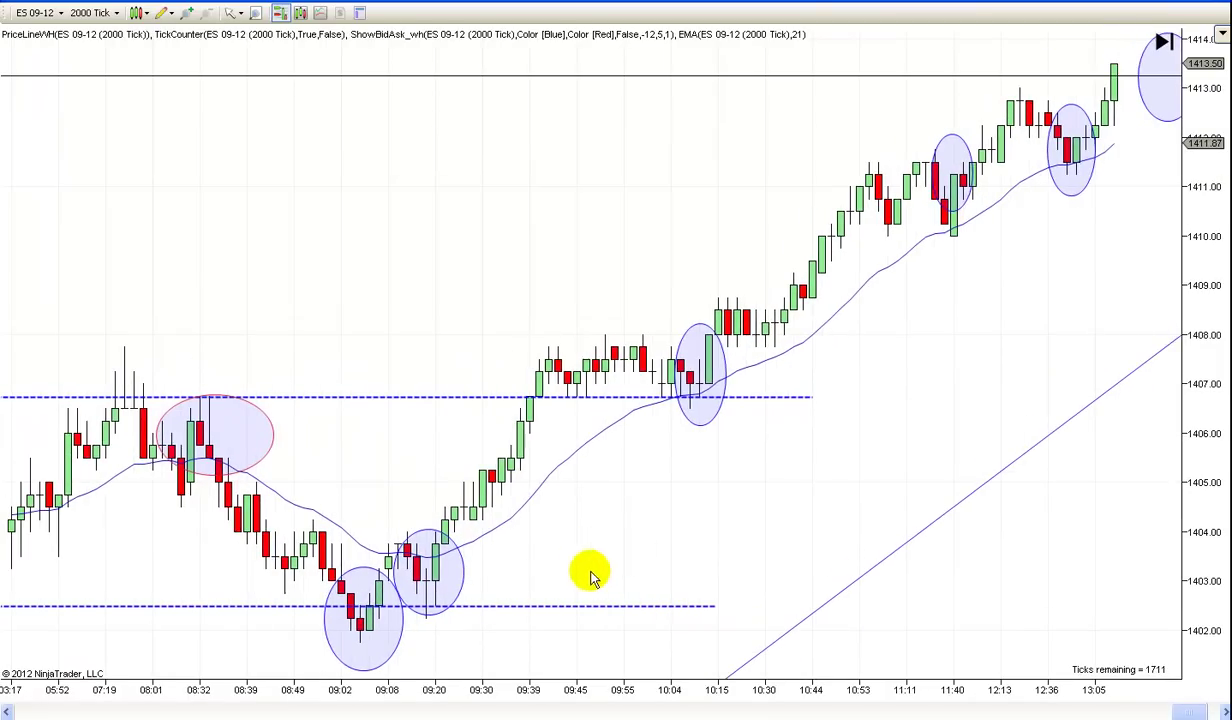
- Examine the circled reversals at the lower dashed level against the prior afternoon's lows and the morning highs
scroll(682, 558, "up", 5)
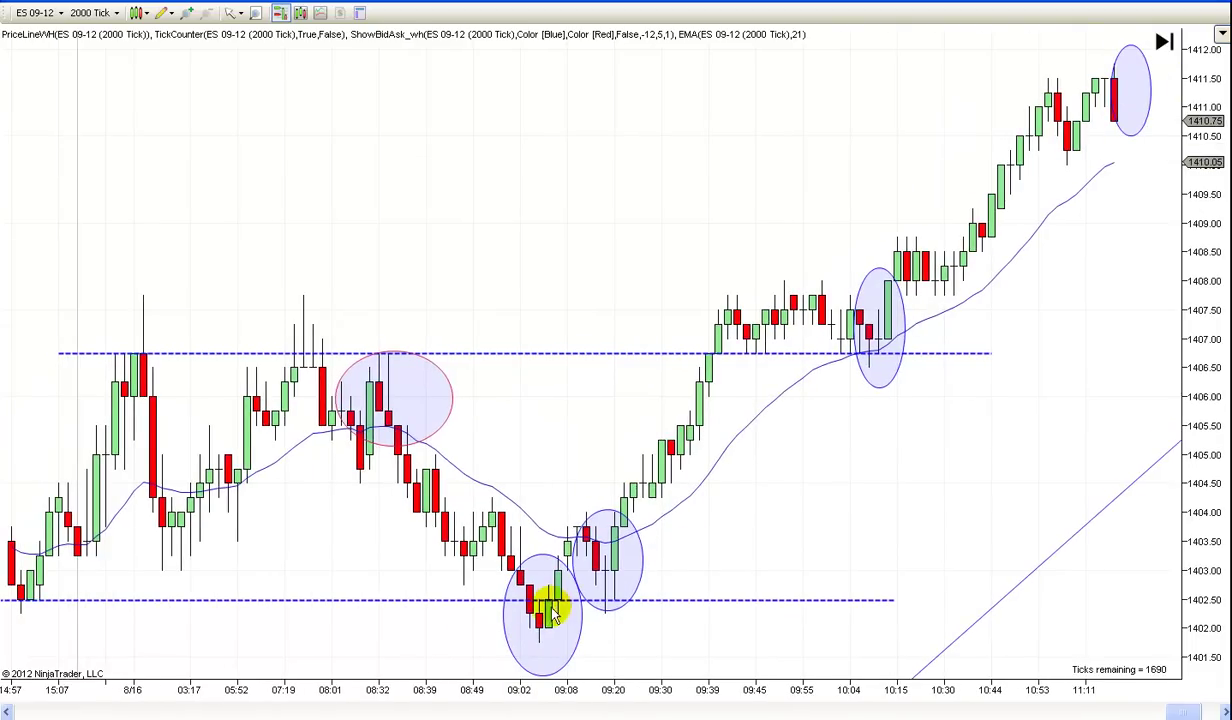
scroll(374, 638, "up", 2)
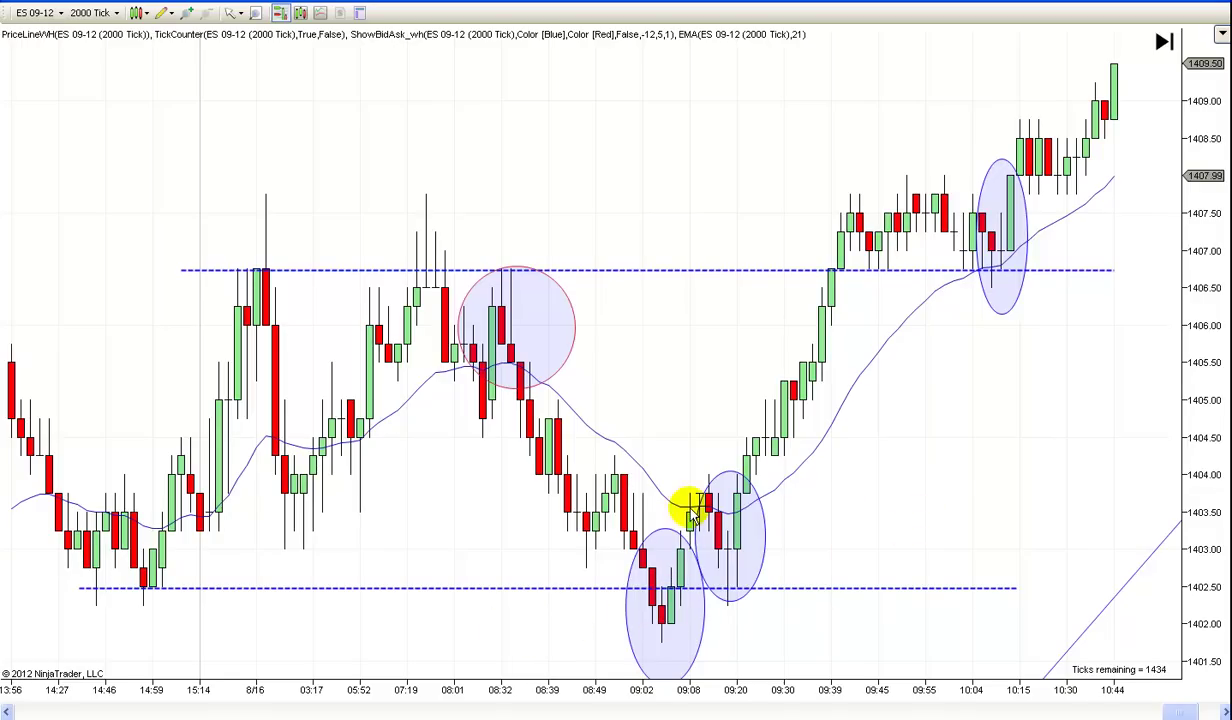
scroll(773, 538, "down", 4)
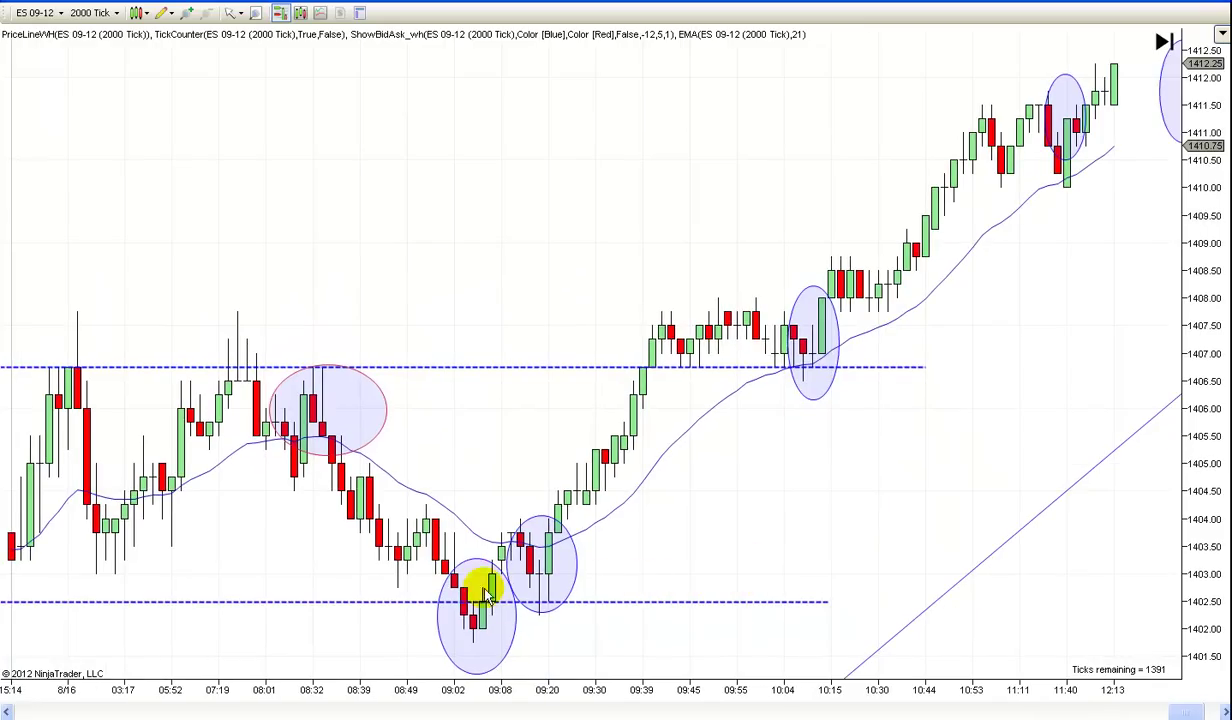
scroll(773, 547, "up", 4)
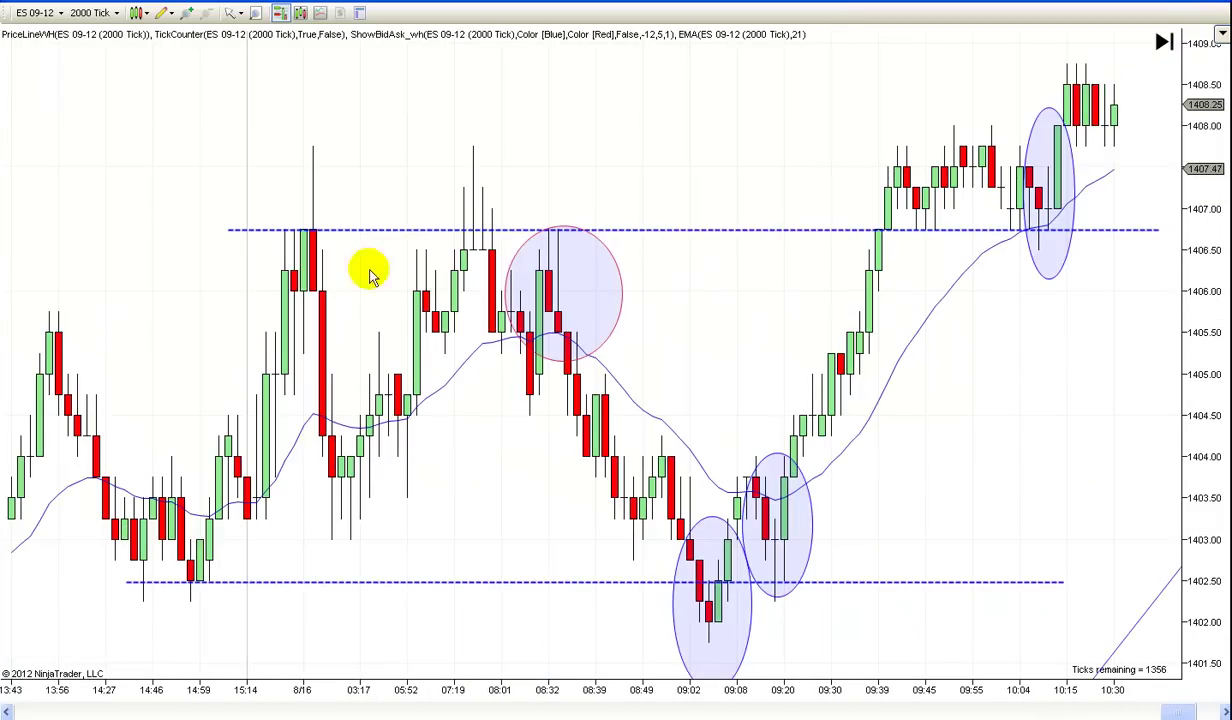
scroll(240, 545, "up", 6)
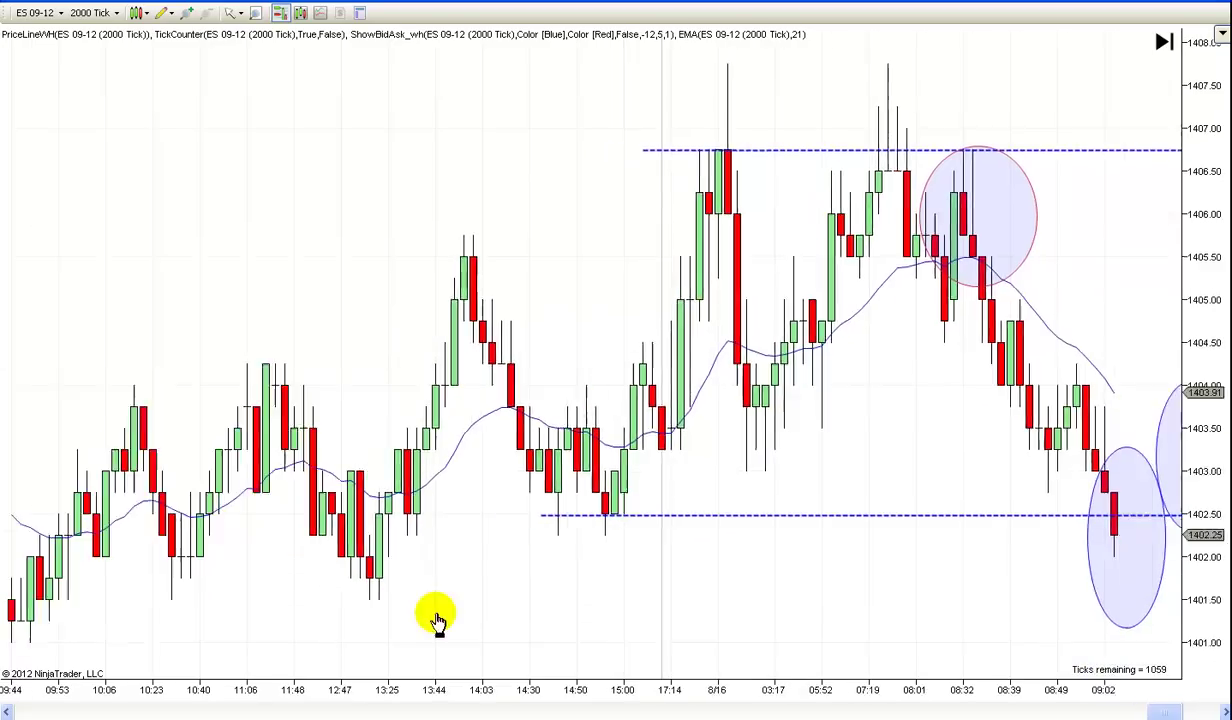
scroll(575, 610, "down", 4)
scroll(455, 625, "down", 1)
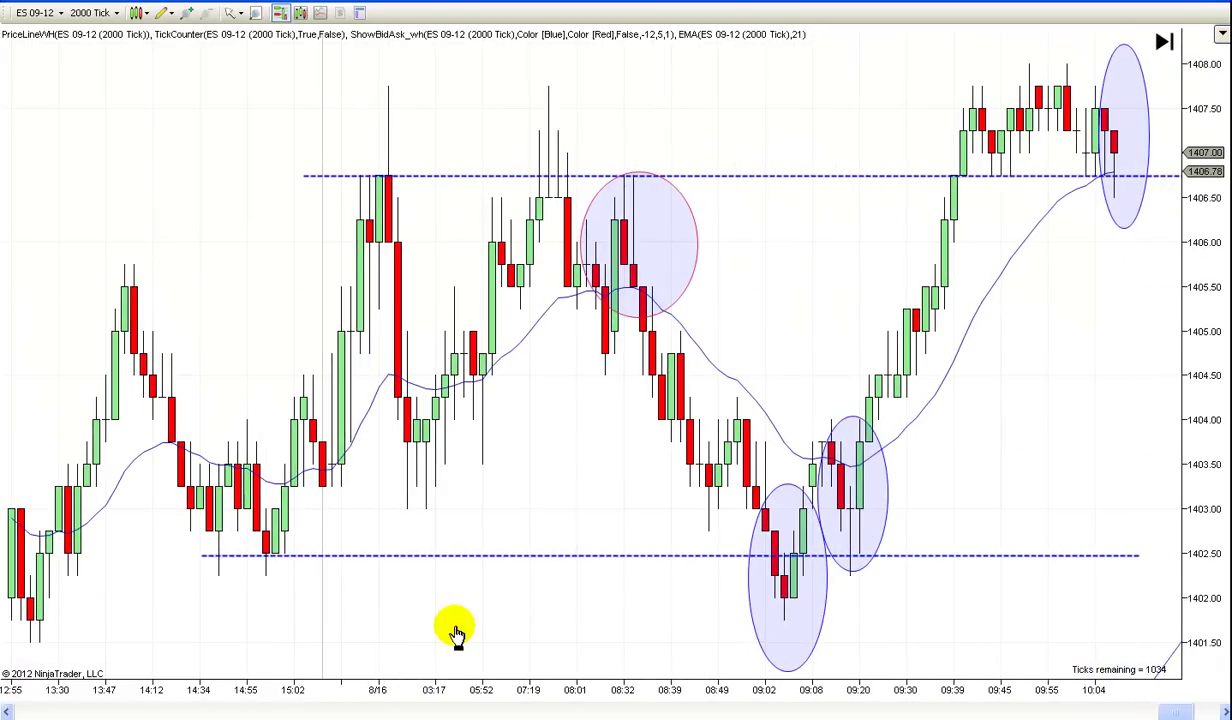
- Examine the circled retest of the upper dashed level around 10:04 and the rally following it
scroll(445, 632, "down", 6)
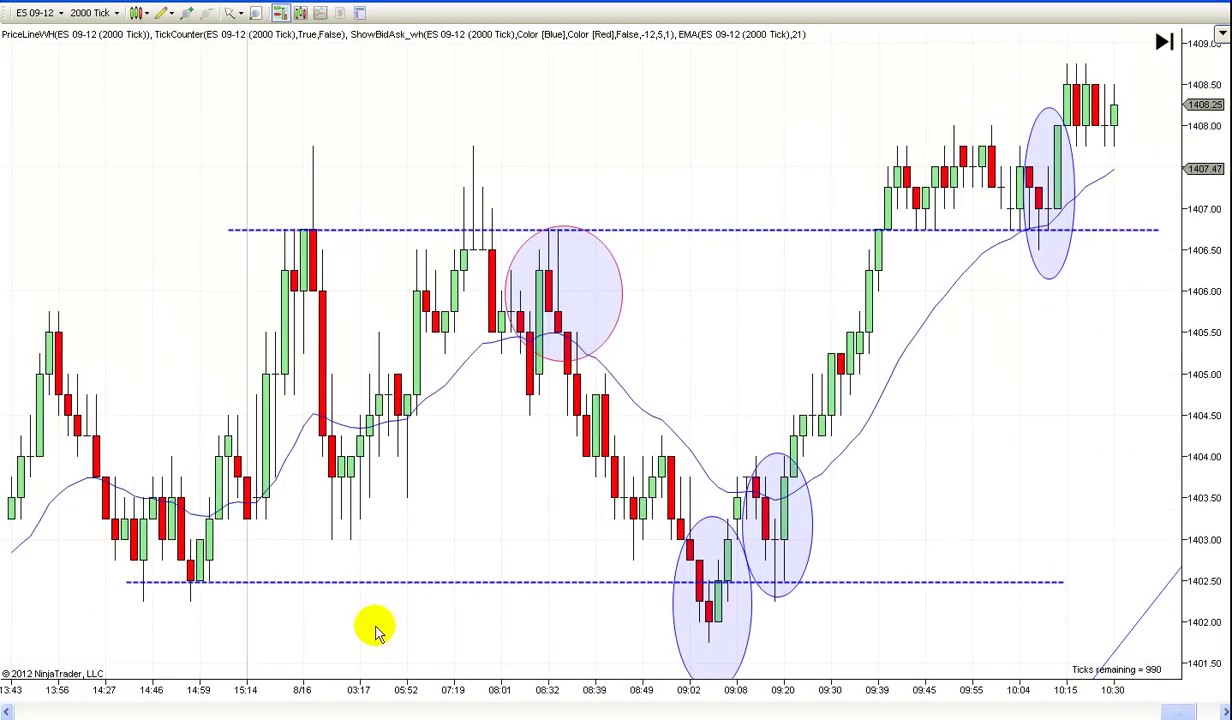
scroll(790, 650, "down", 5)
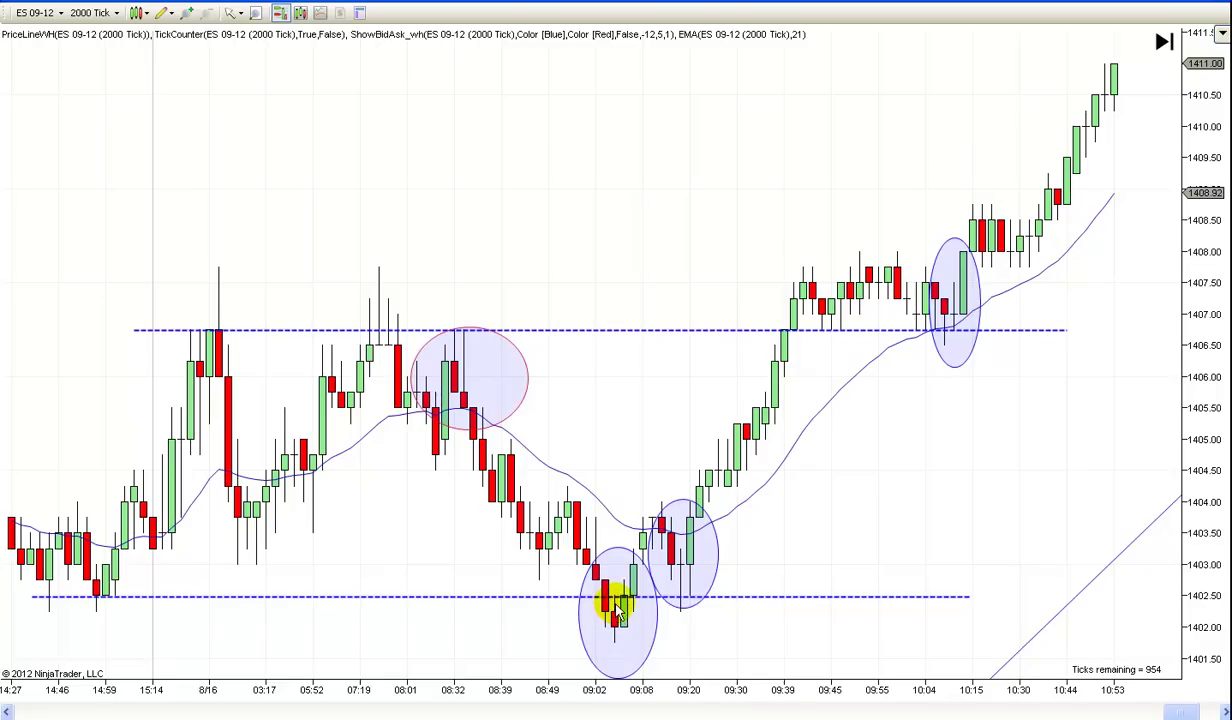
scroll(920, 515, "down", 3)
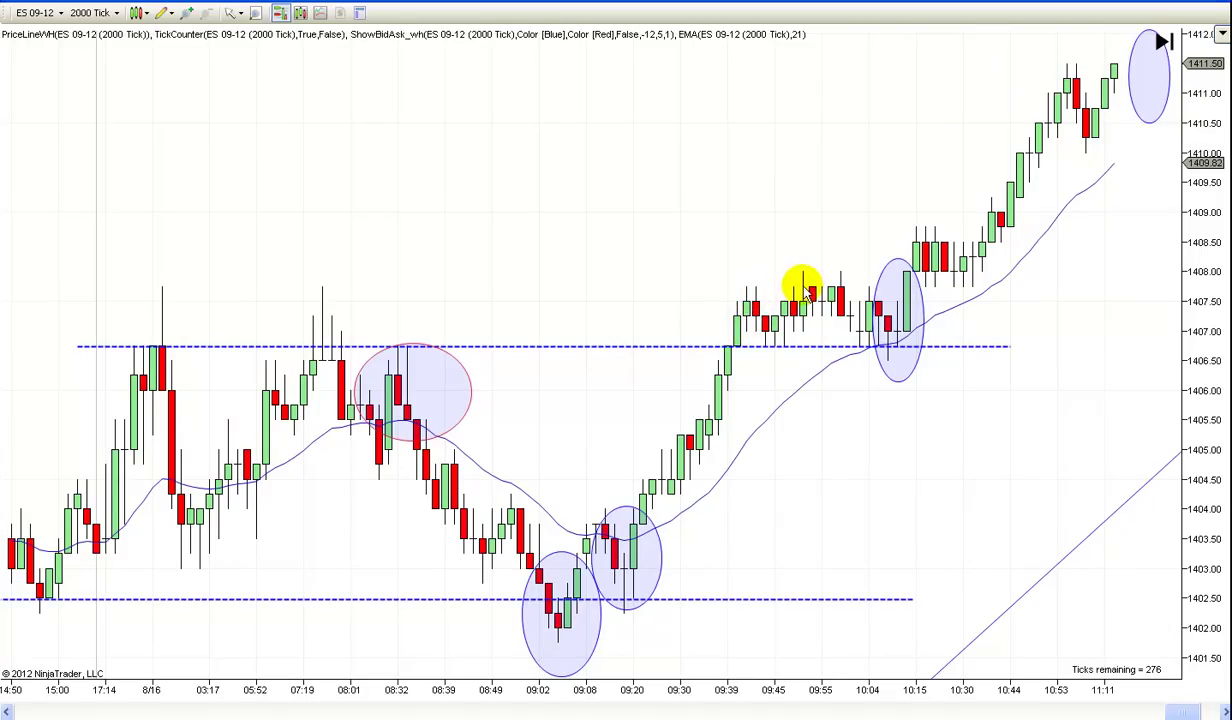
- Inspect the rally and the circled entries with the cross hair, finishing with the normal pointer restored
left_click(230, 13)
left_click(287, 66)
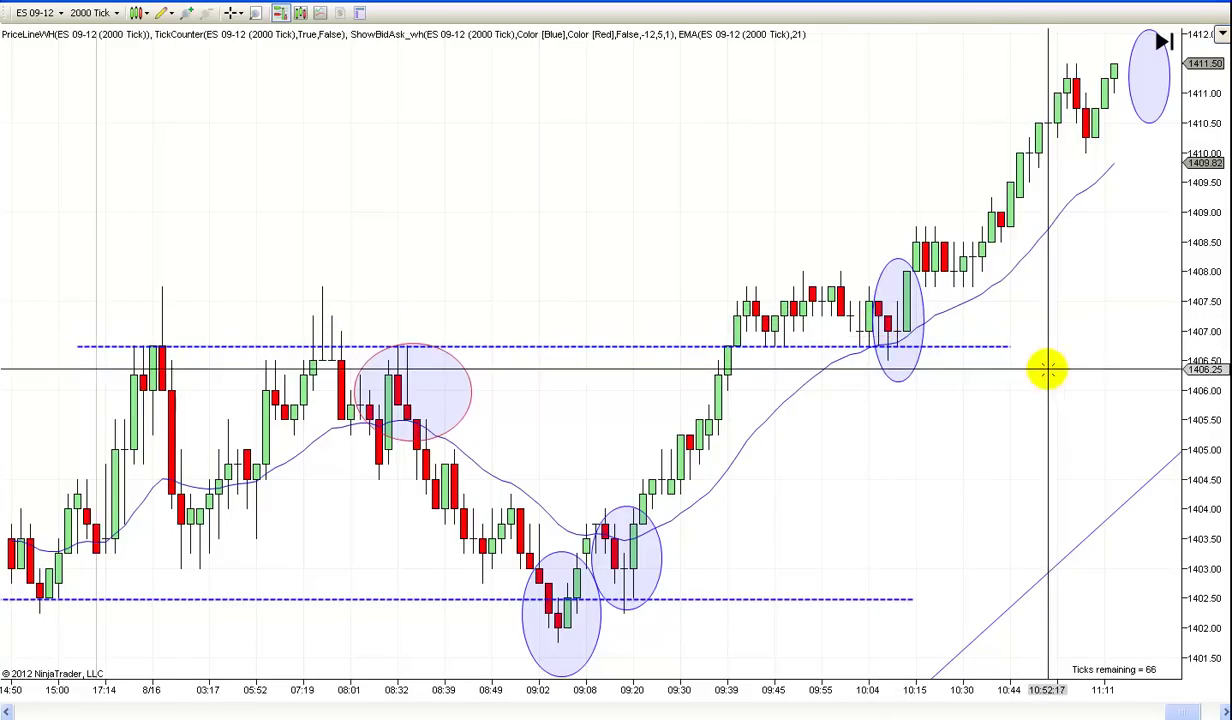
left_click_drag(1053, 368, 1012, 385)
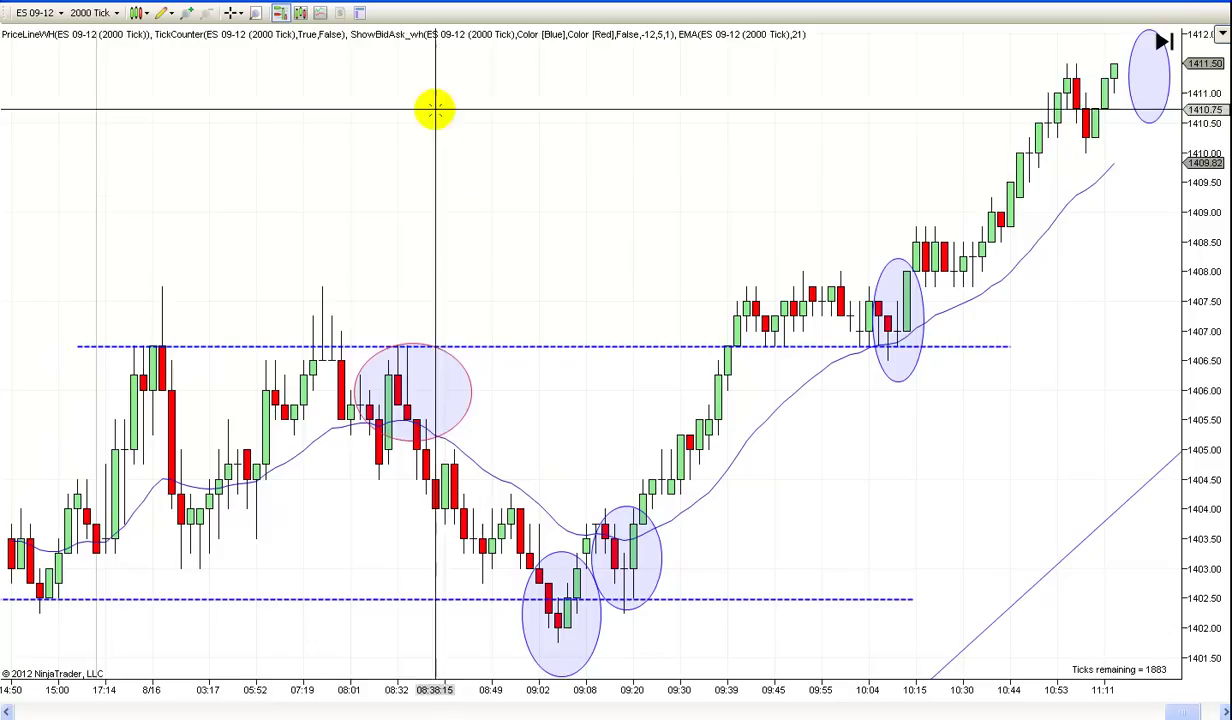
left_click(231, 13)
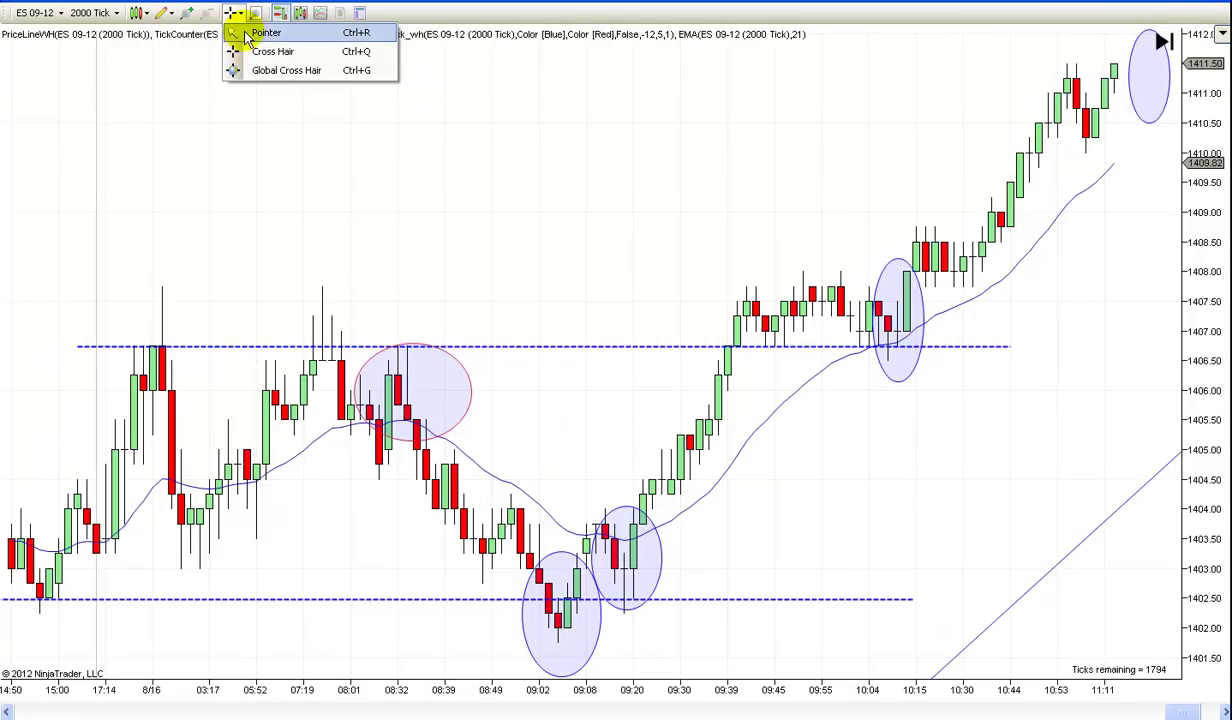
left_click(240, 31)
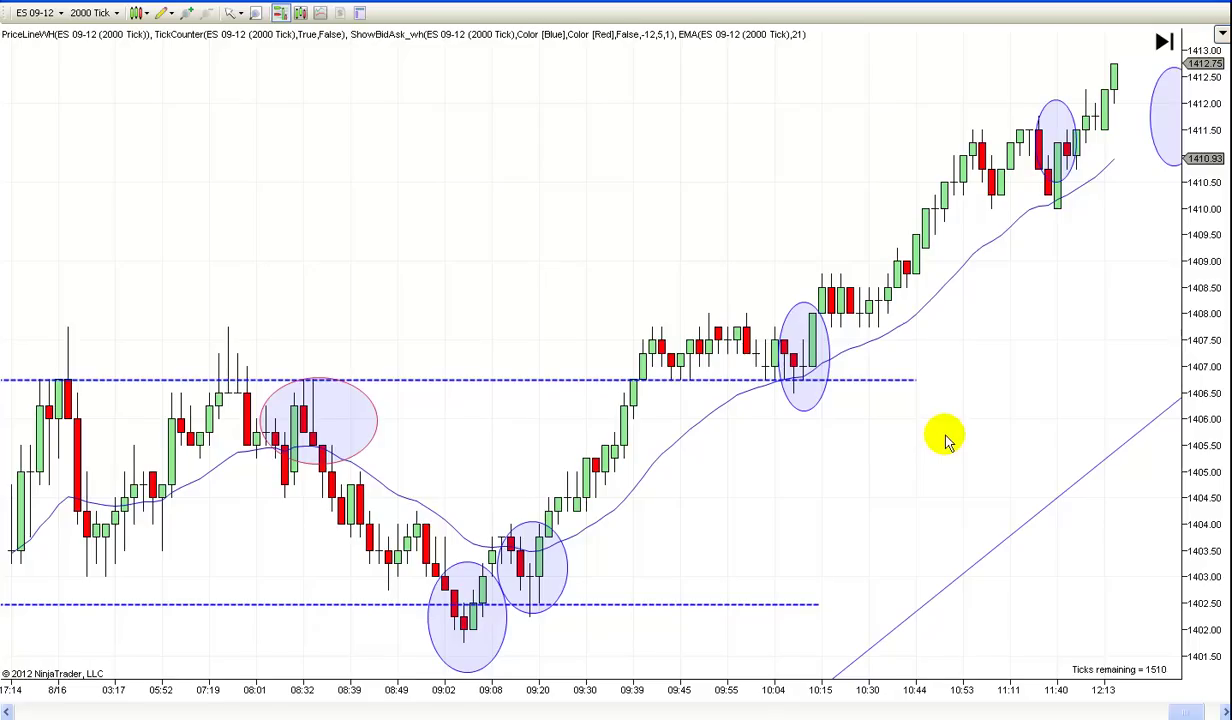
left_click_drag(948, 440, 920, 448)
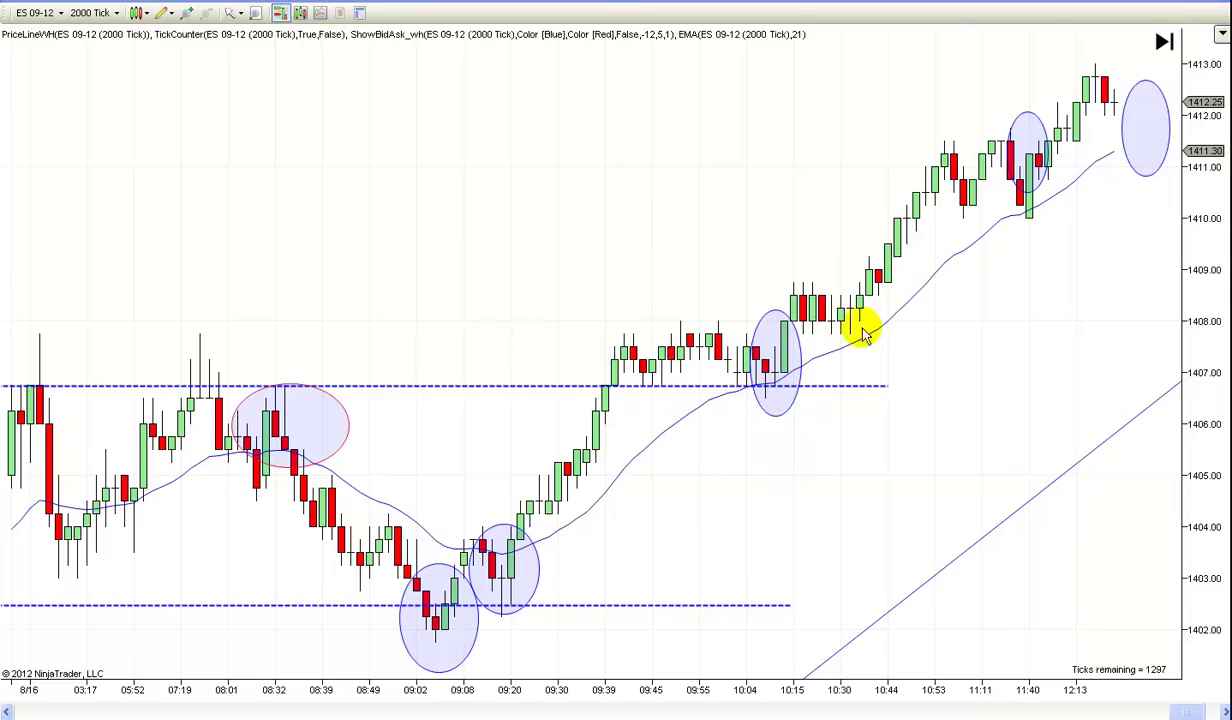
- Draw an arrow line from the 09:03 low to the 09:42 high and shift it to start at the 10:10 circled entry
left_click(163, 14)
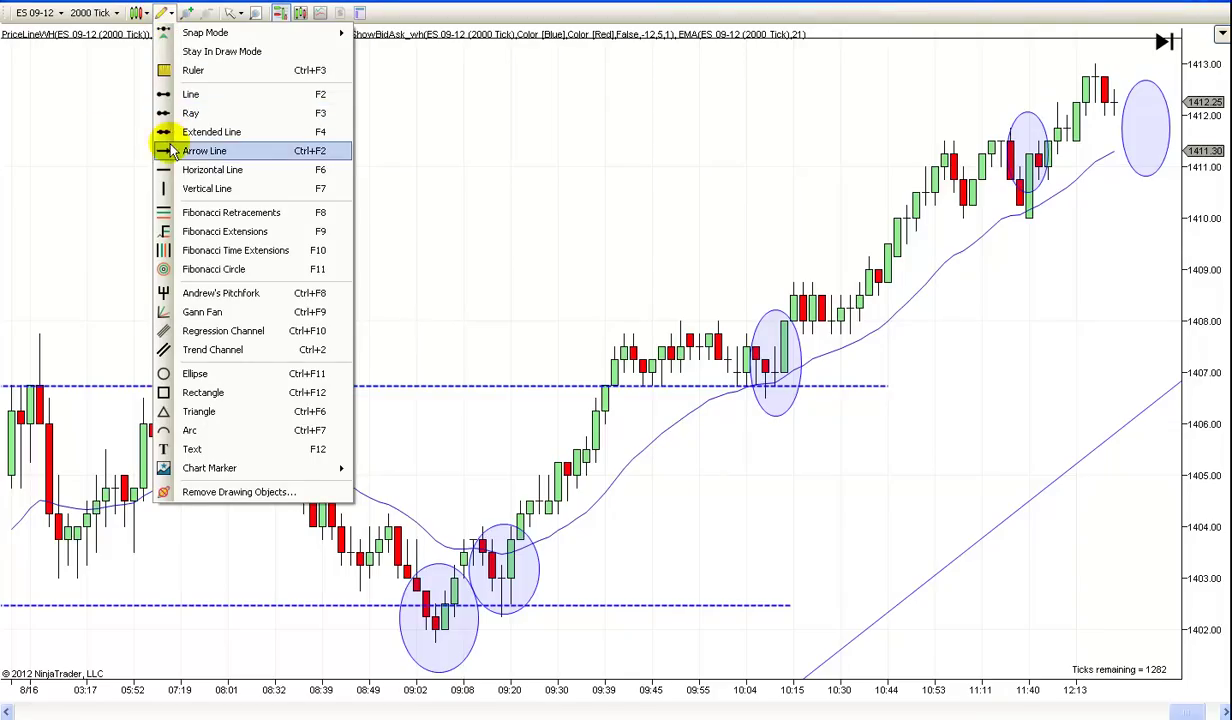
left_click(204, 150)
left_click(436, 638)
left_click(620, 413)
left_click(628, 338)
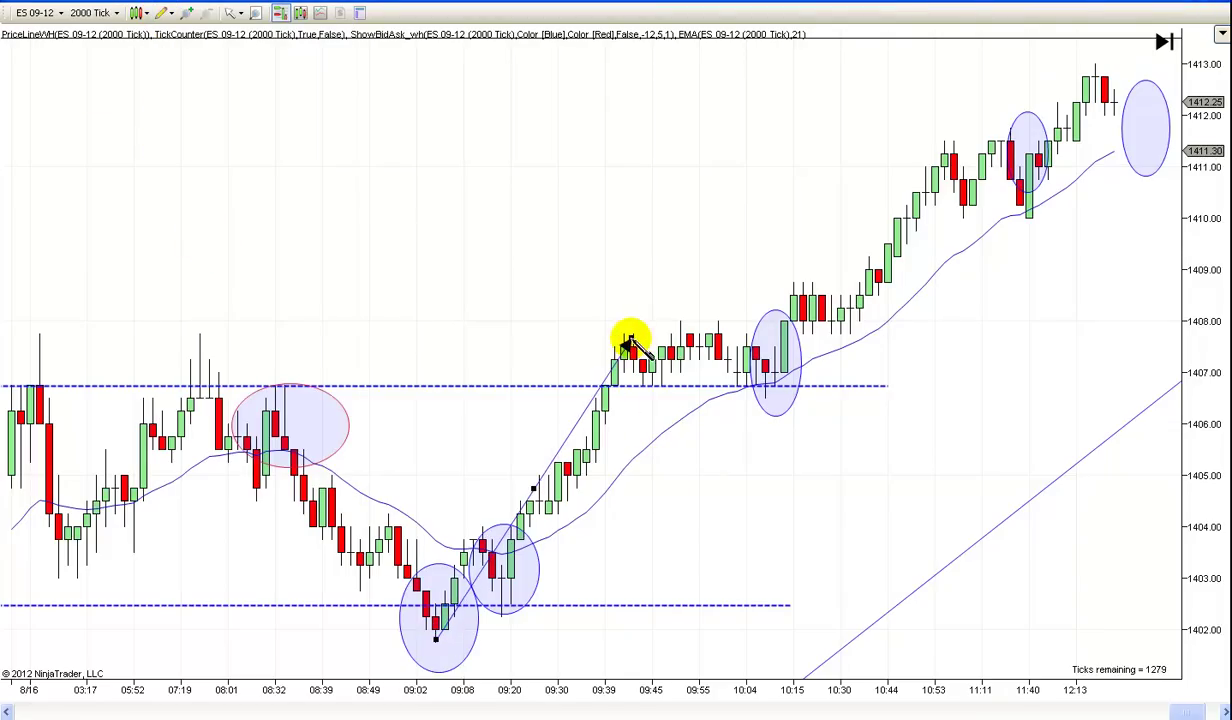
double_click(626, 340)
left_click(494, 466)
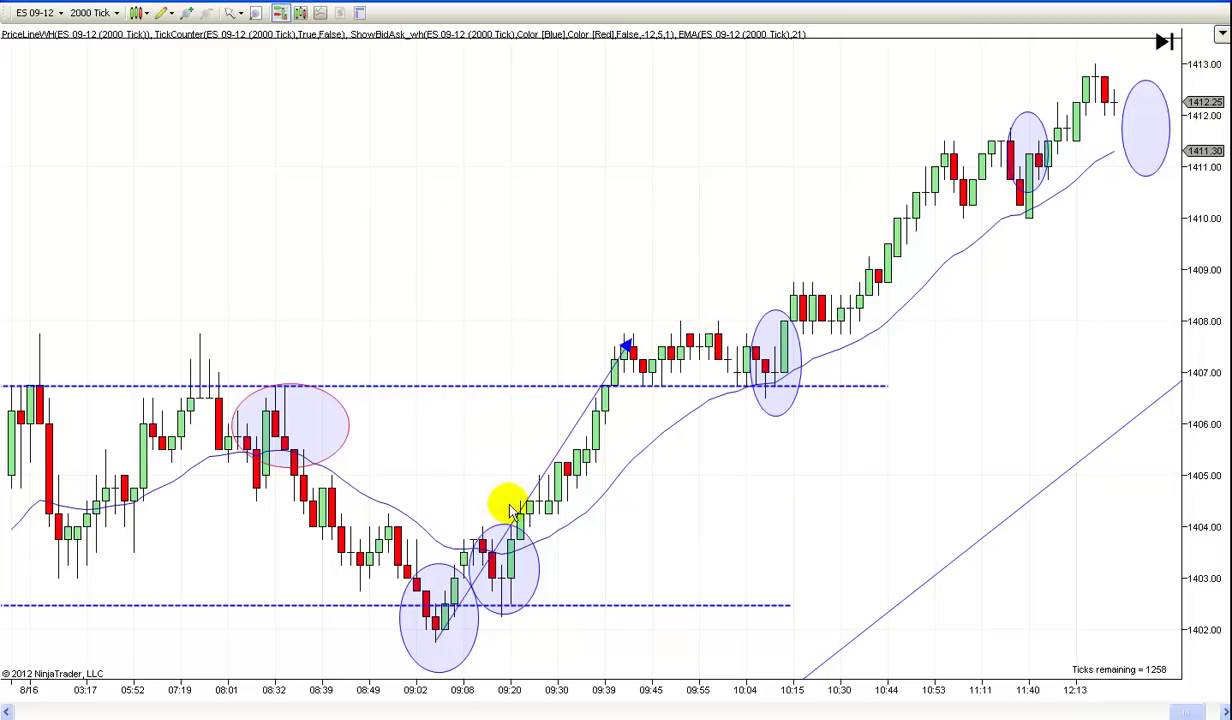
left_click_drag(504, 540, 829, 287)
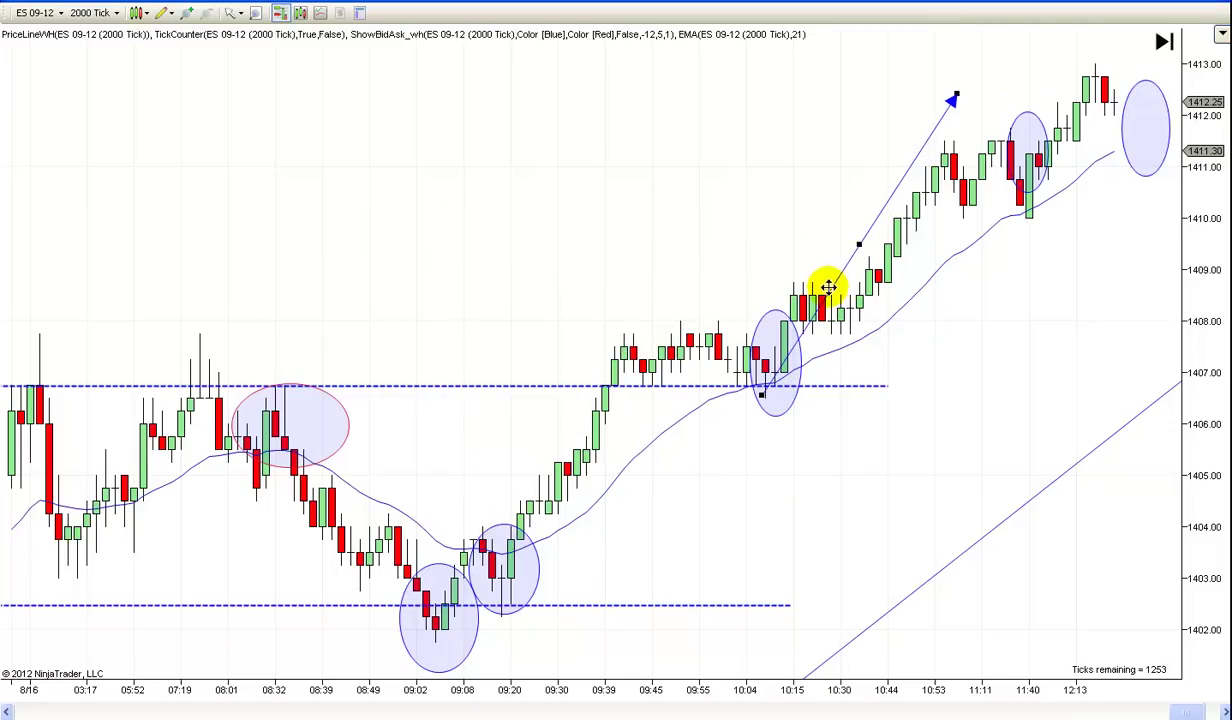
- Delete the arrow line rising from the 10:10 circled entry
scroll(869, 346, "down", 5)
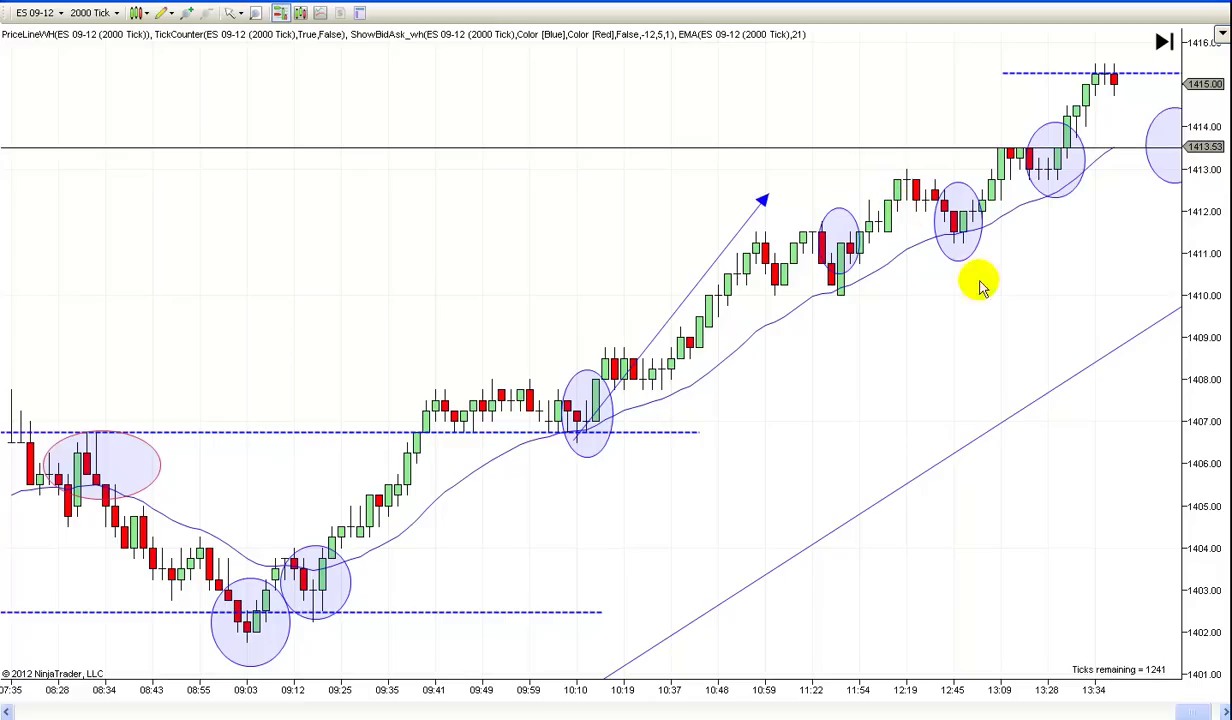
scroll(916, 366, "down", 5)
scroll(825, 330, "up", 3)
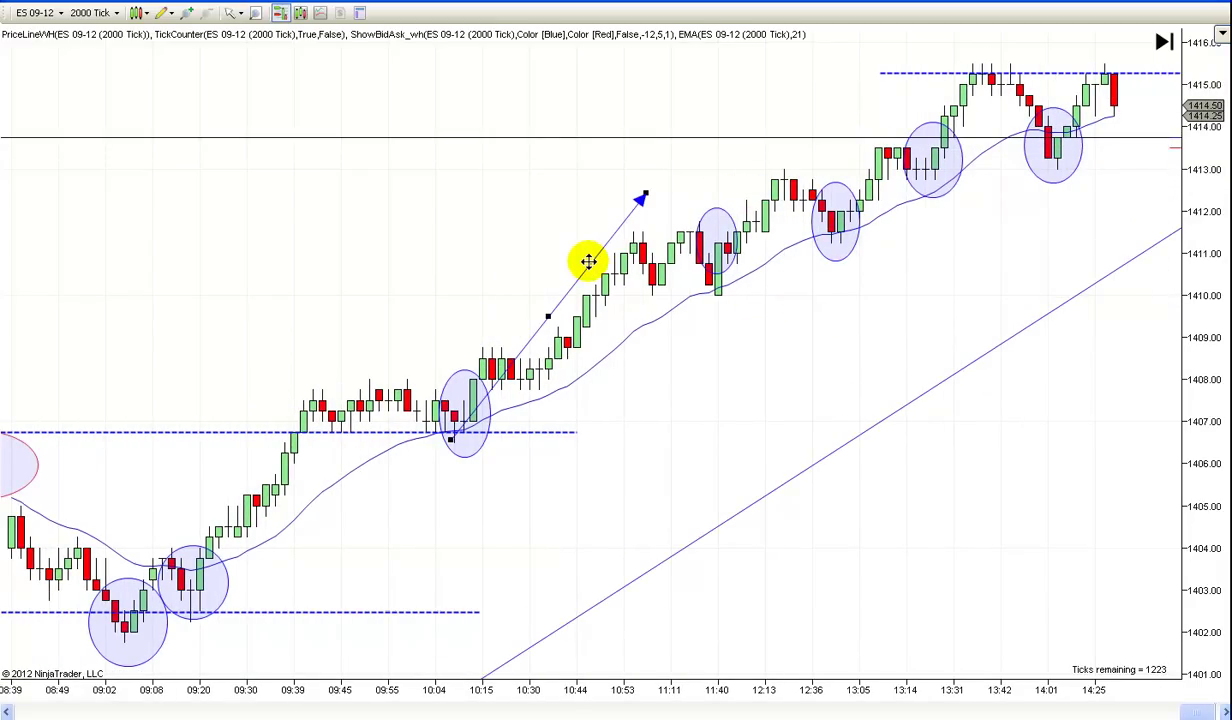
key("Delete")
- Examine the circled pullbacks to the moving average from the 10:10 entry through the 14:00 entry
scroll(780, 350, "down", 5)
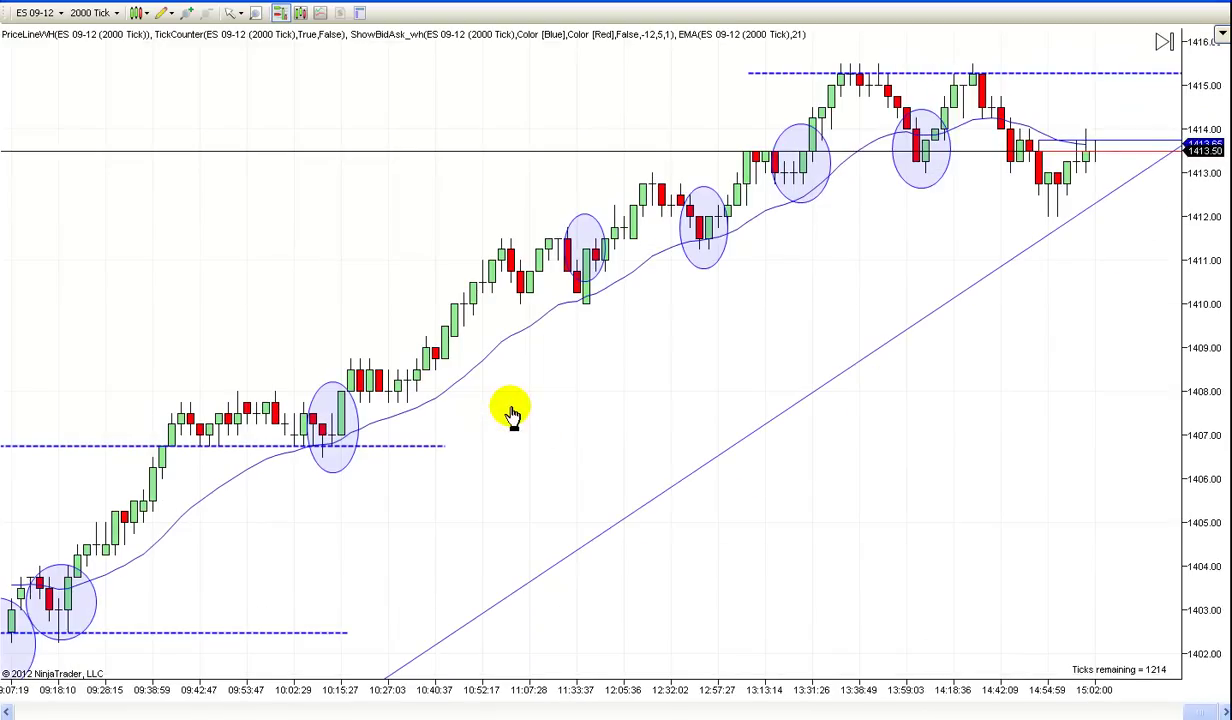
left_click_drag(510, 412, 730, 378)
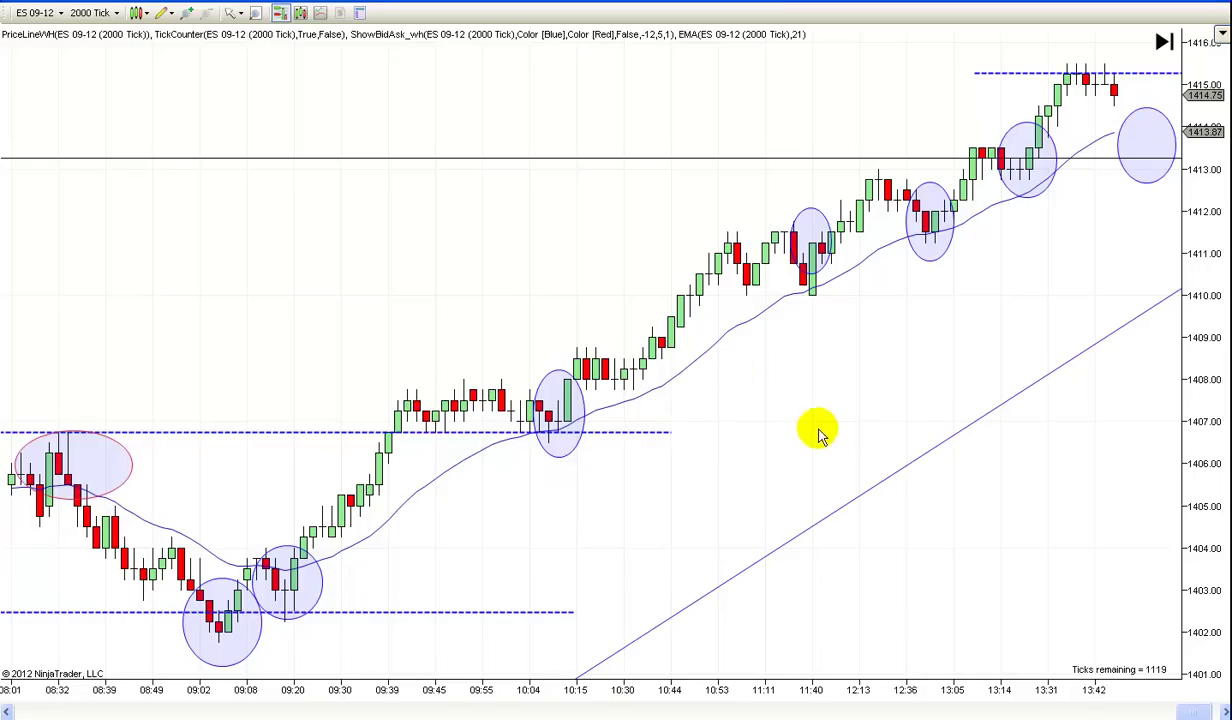
left_click_drag(818, 435, 743, 440)
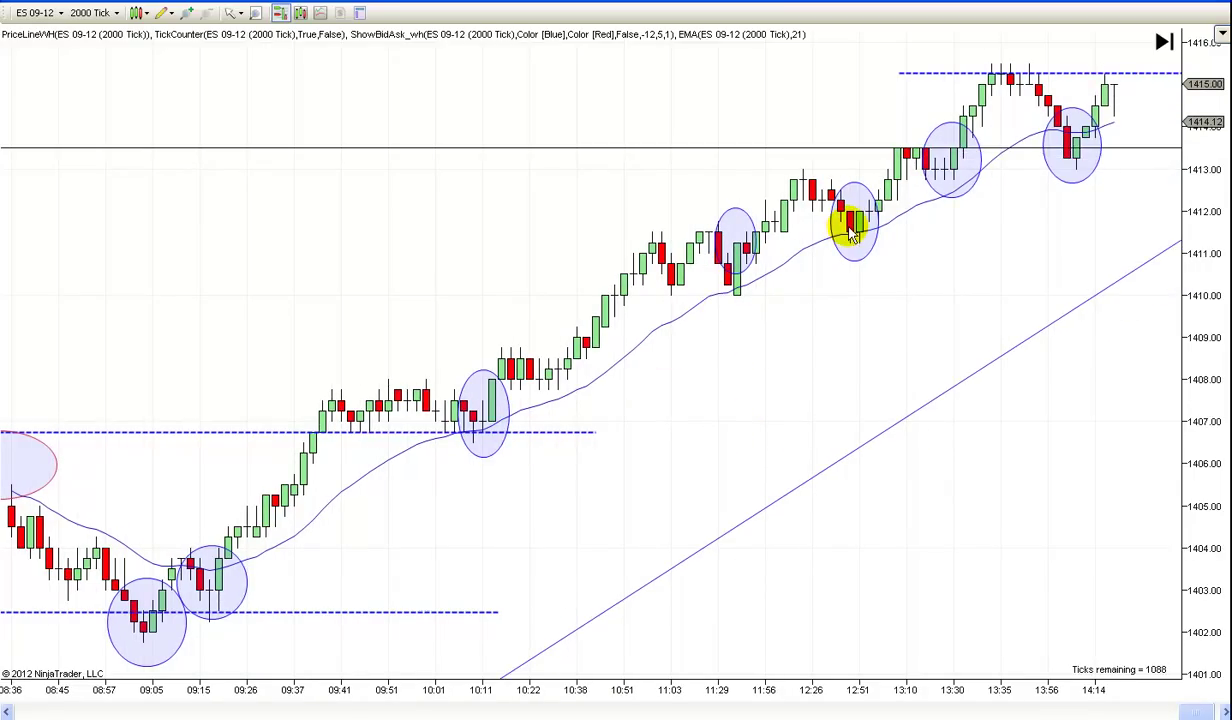
scroll(980, 230, "down", 3)
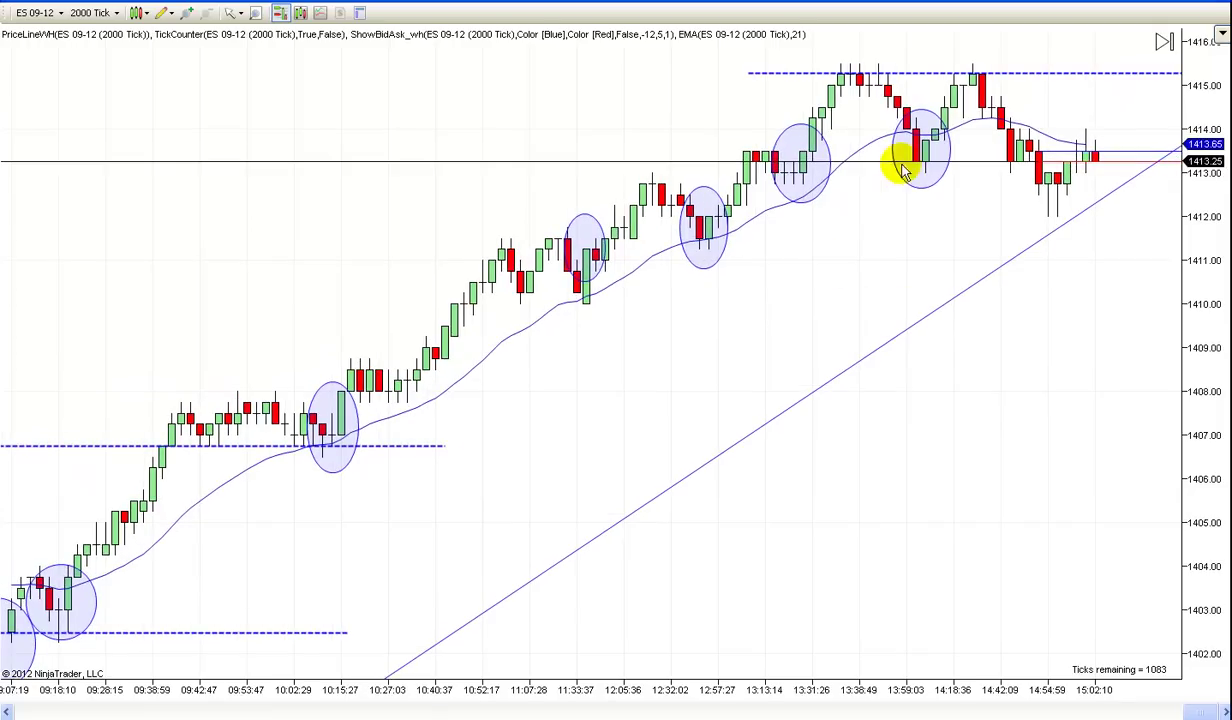
scroll(820, 320, "down", 4)
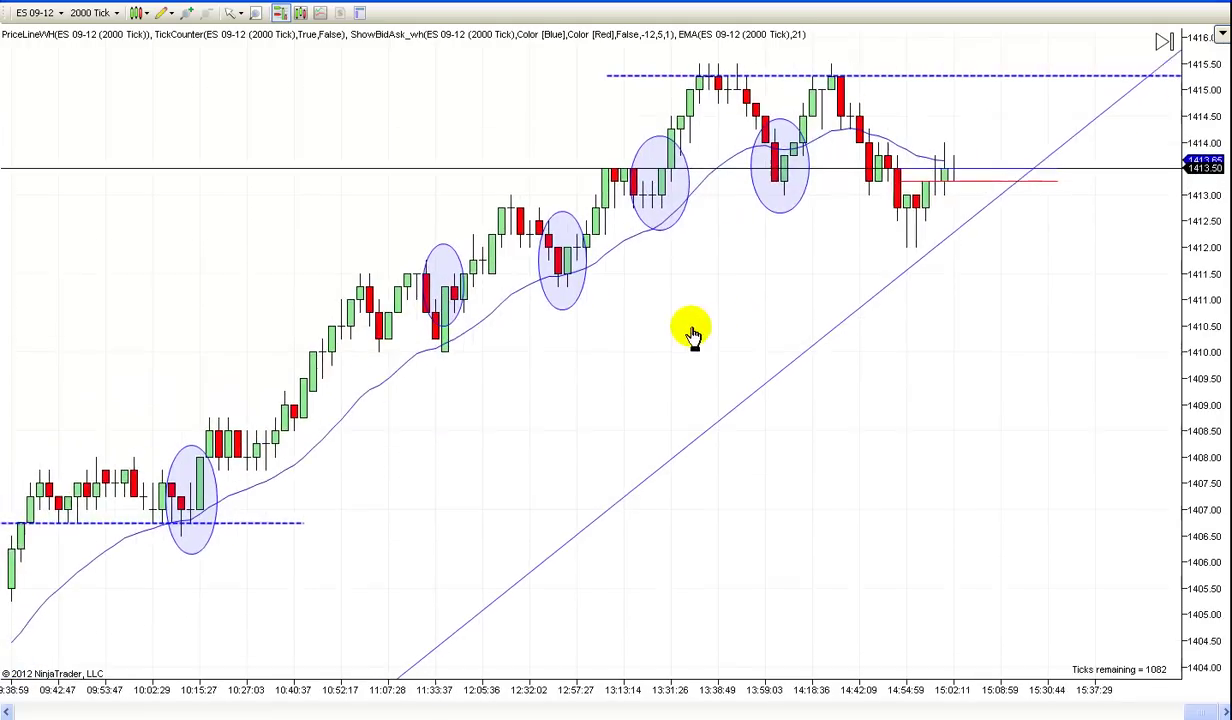
scroll(765, 325, "up", 8)
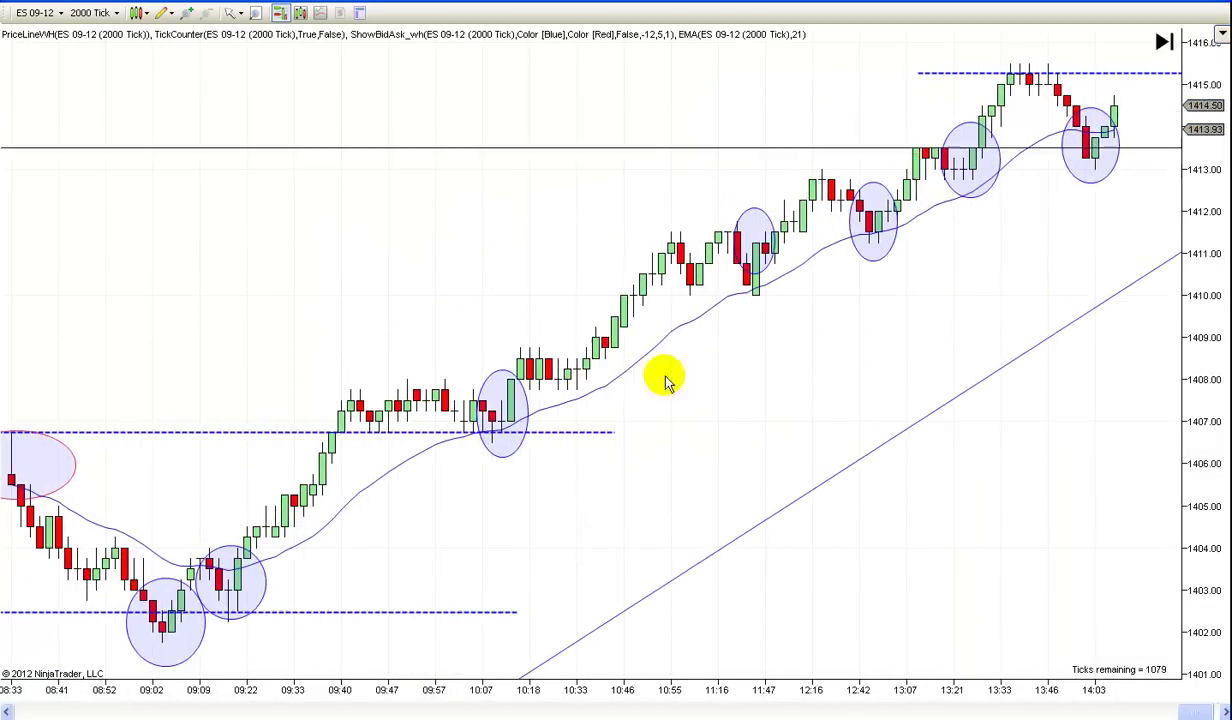
- Reposition the rising trend line to start at the 09:03 low and pass just beneath the 10:10 circled pullback
left_click_drag(596, 664, 423, 502)
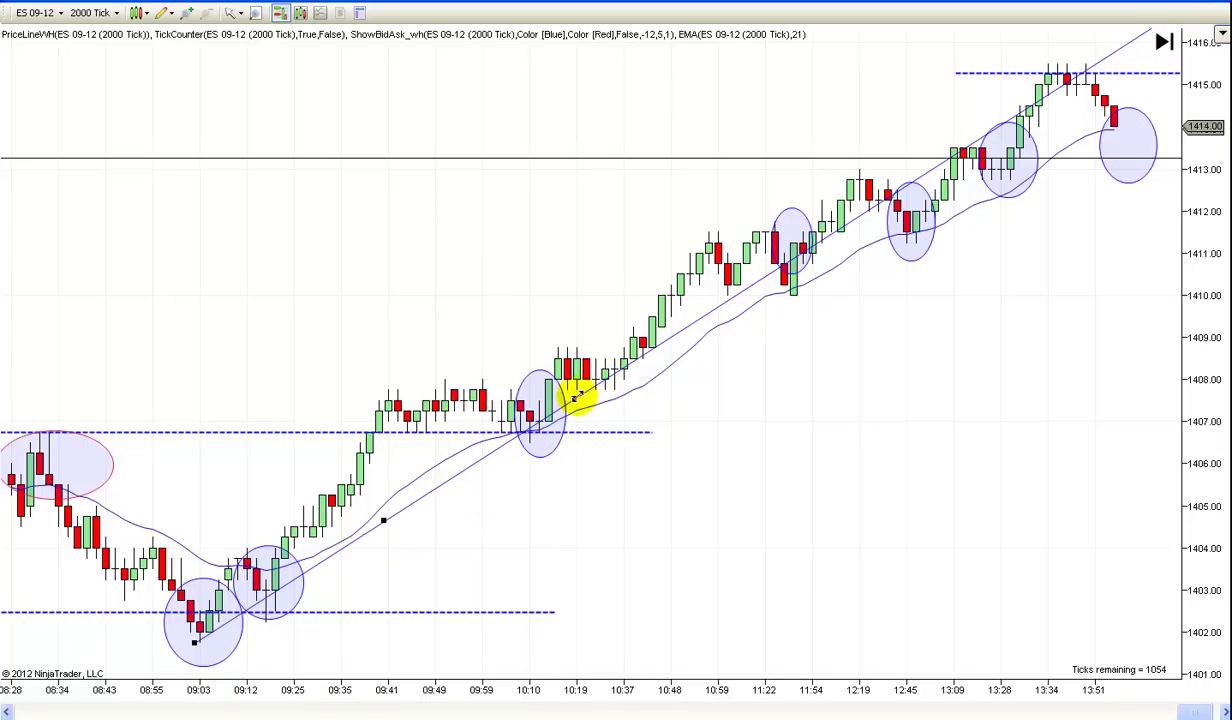
left_click_drag(577, 397, 578, 413)
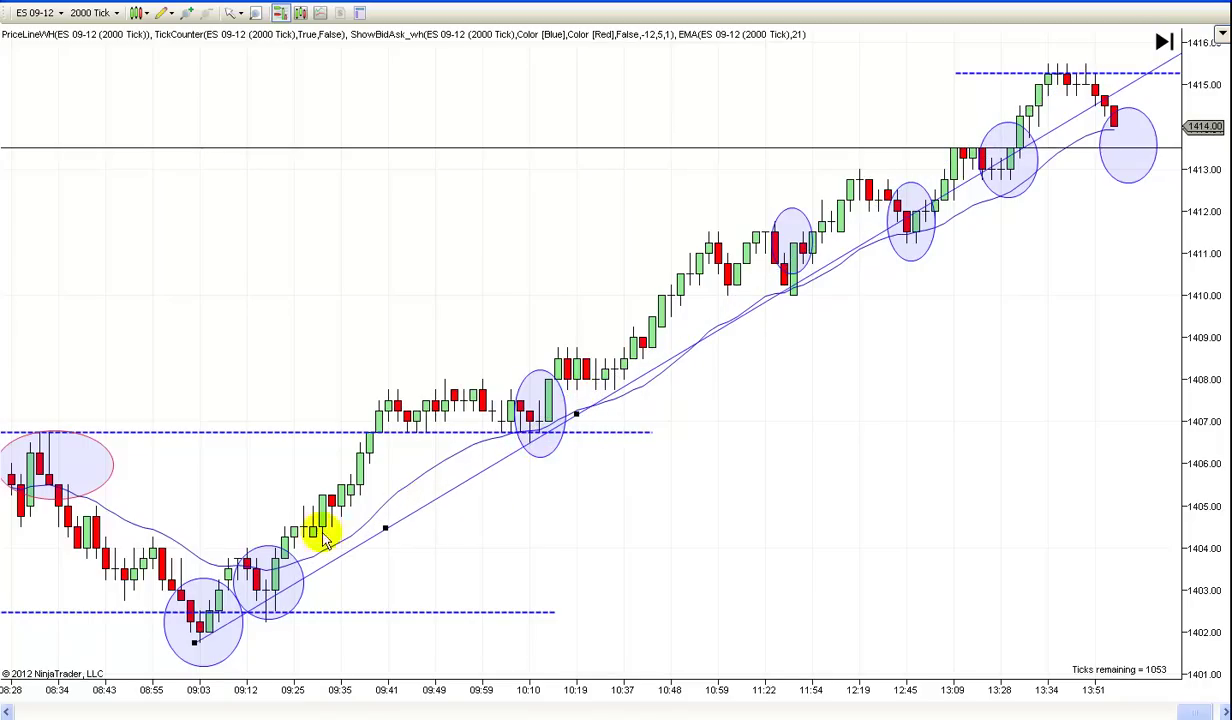
left_click_drag(207, 633, 208, 636)
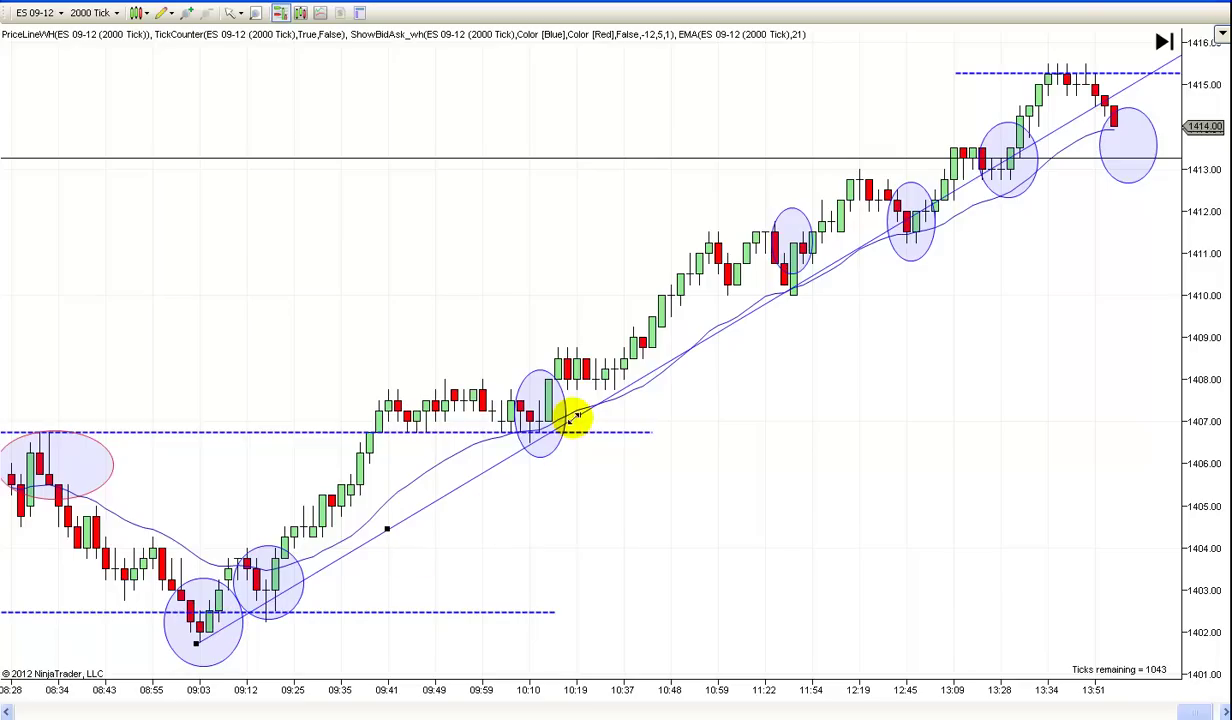
left_click(870, 470)
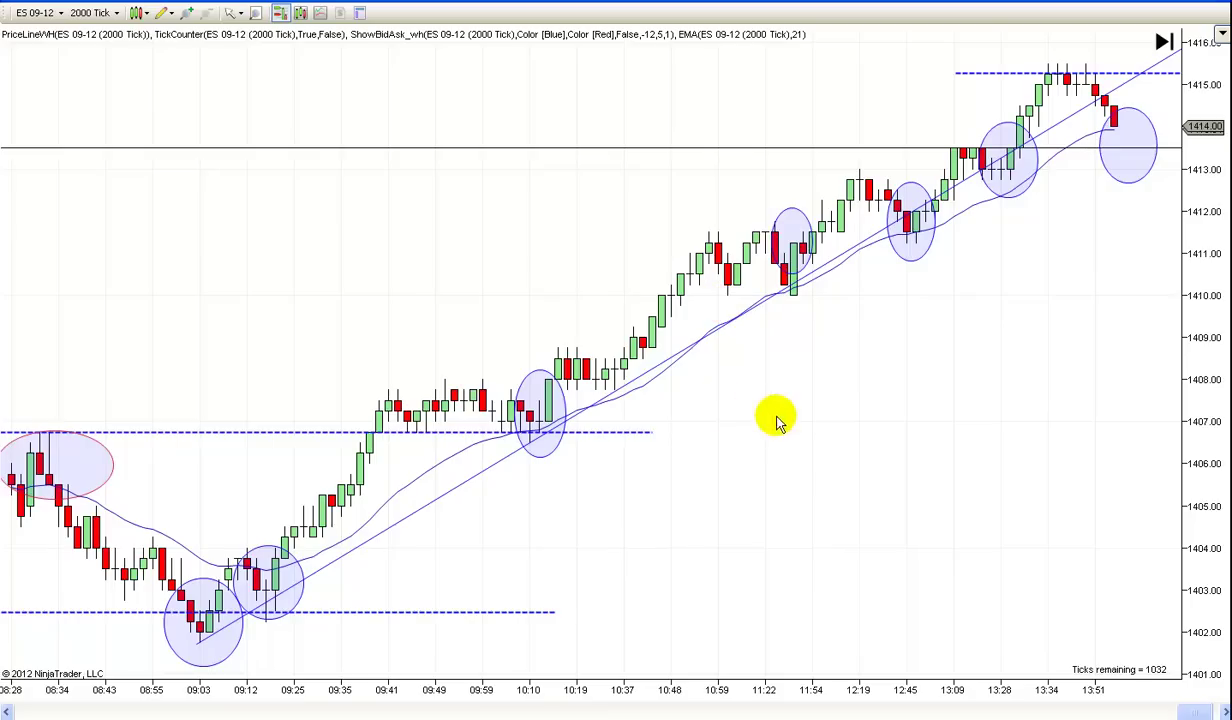
- Draw an ellipse around the small pullback near 10:38, where price sits just above the trend line and moving average
left_click_drag(775, 341, 733, 428)
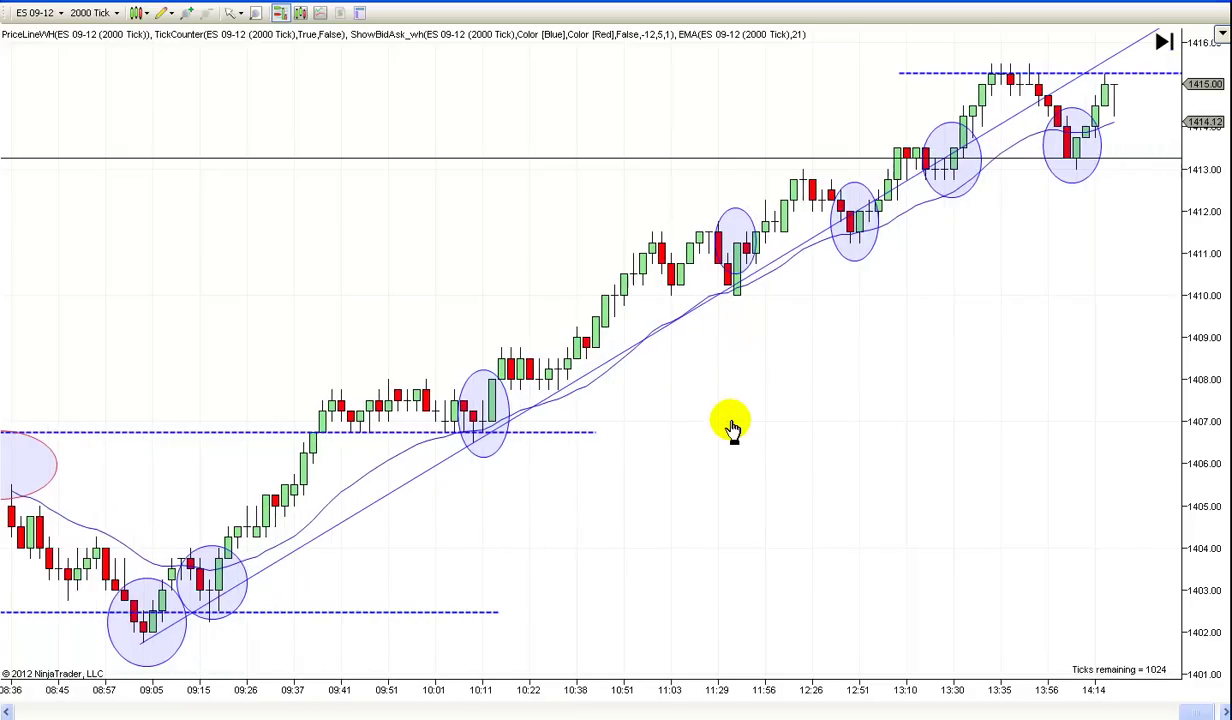
left_click(163, 16)
left_click(200, 373)
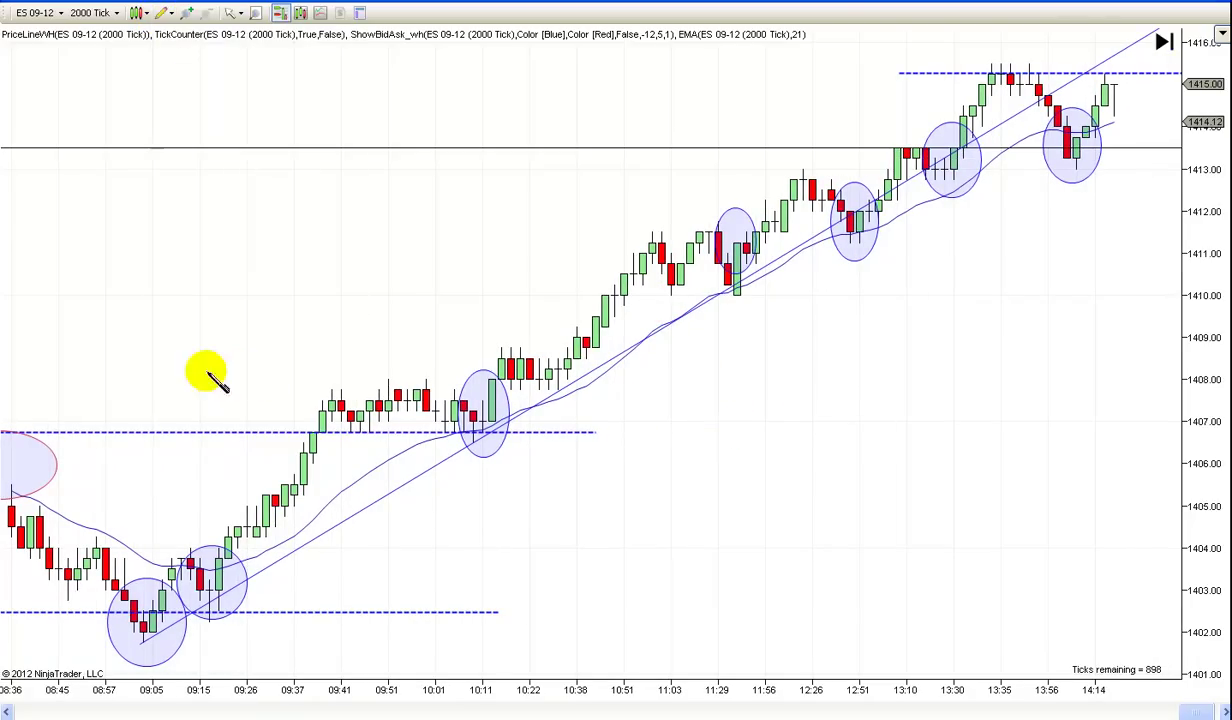
left_click_drag(536, 337, 600, 412)
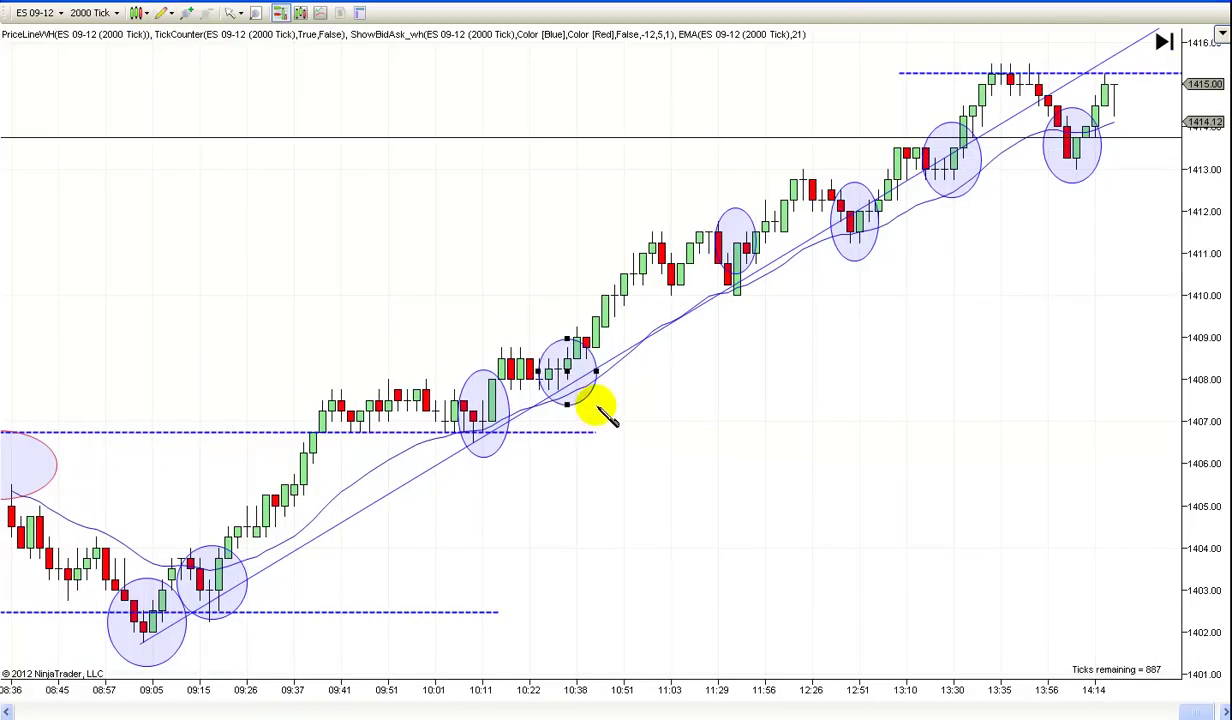
left_click_drag(690, 398, 848, 408)
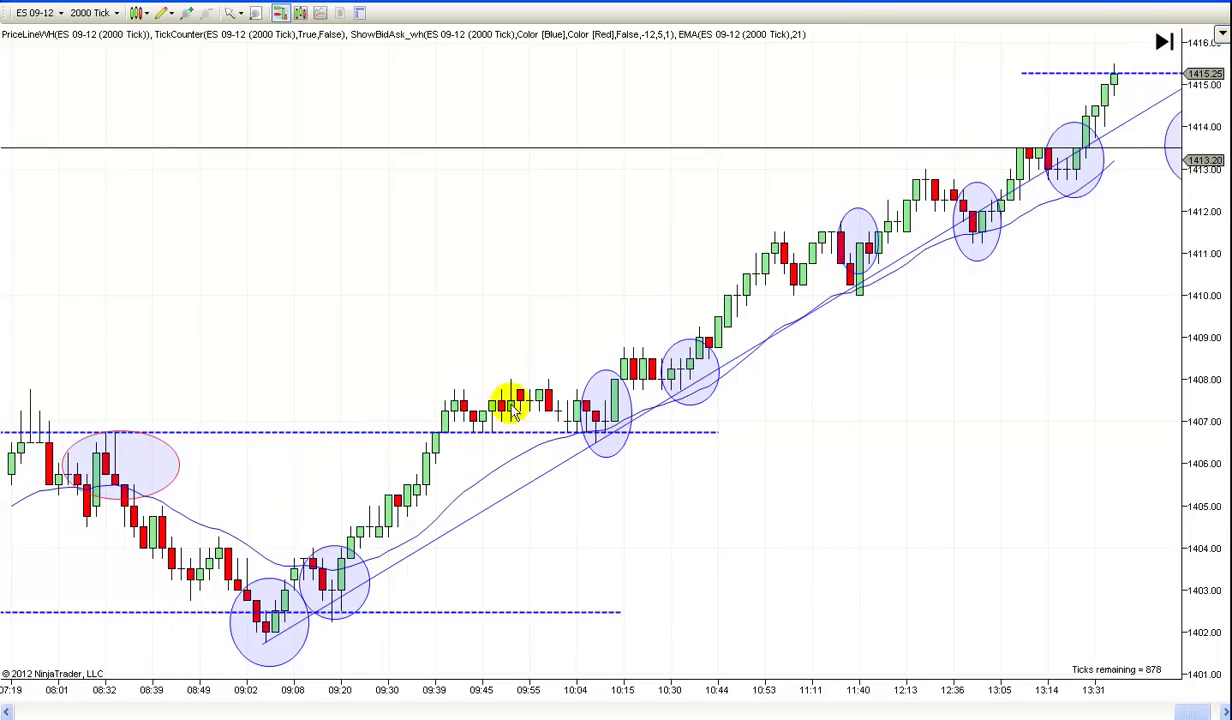
- Lower the trend line slightly so it runs beneath the 10:38 pullback and along the 11:40 low
scroll(877, 472, "down", 5)
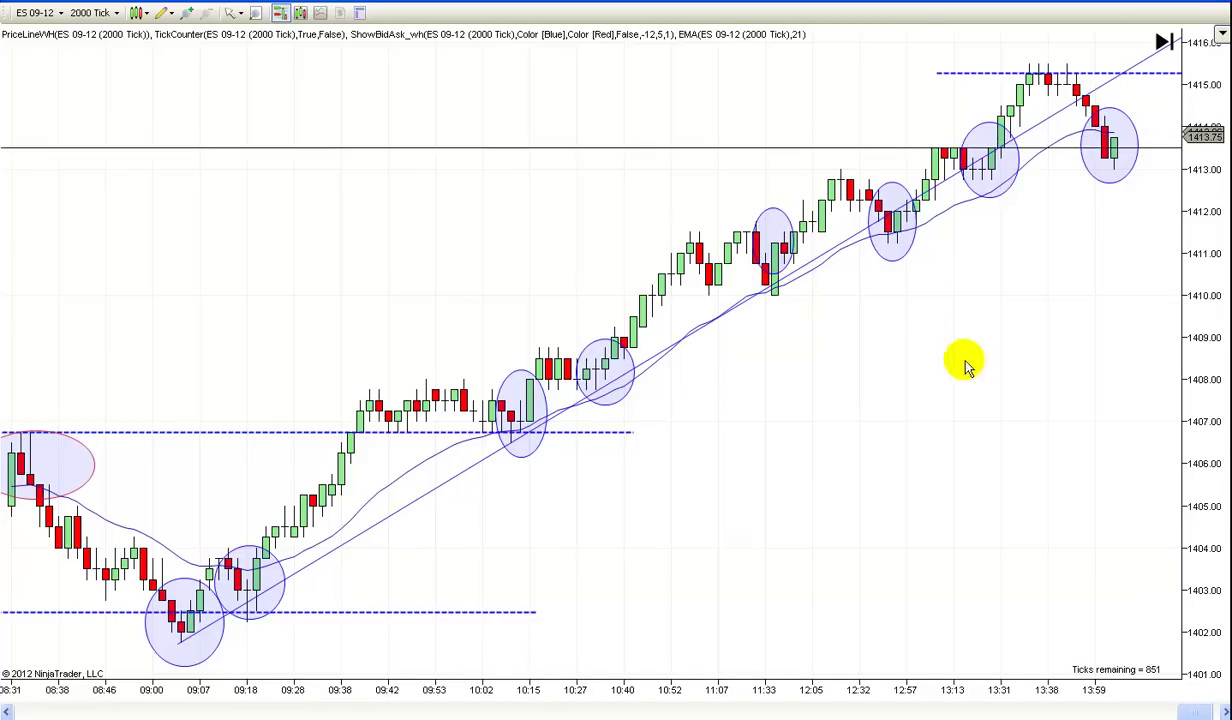
scroll(885, 357, "down", 15)
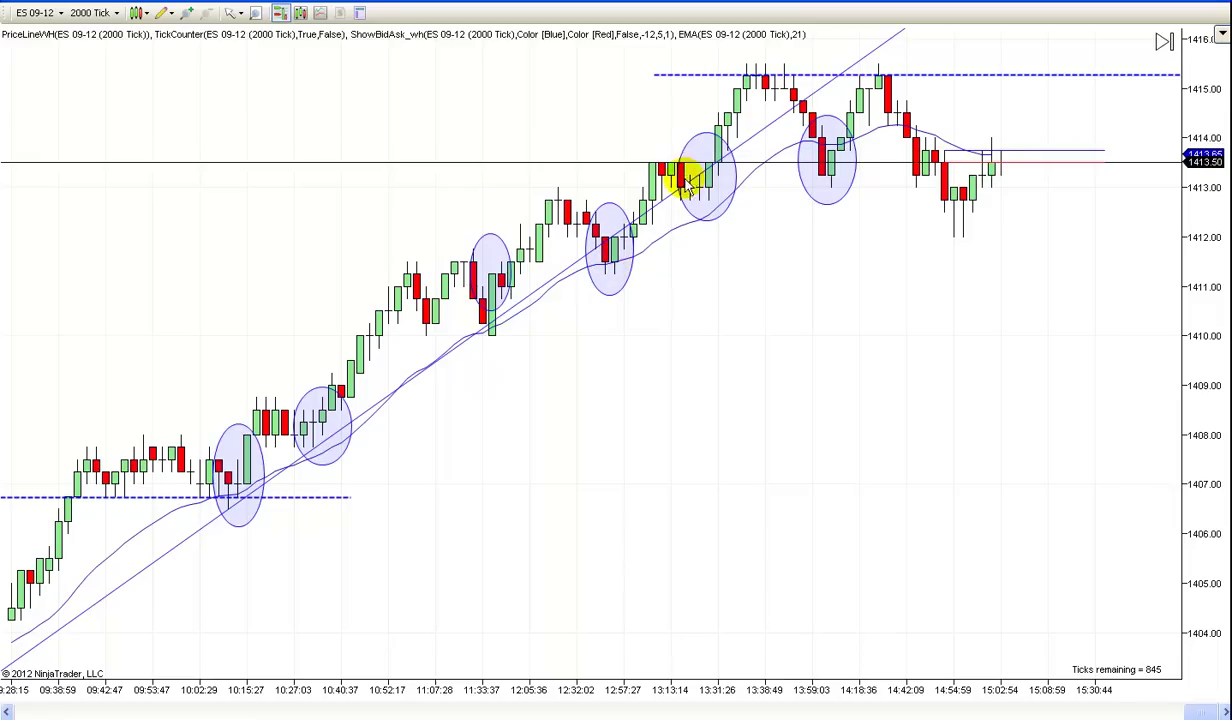
scroll(790, 330, "down", 3)
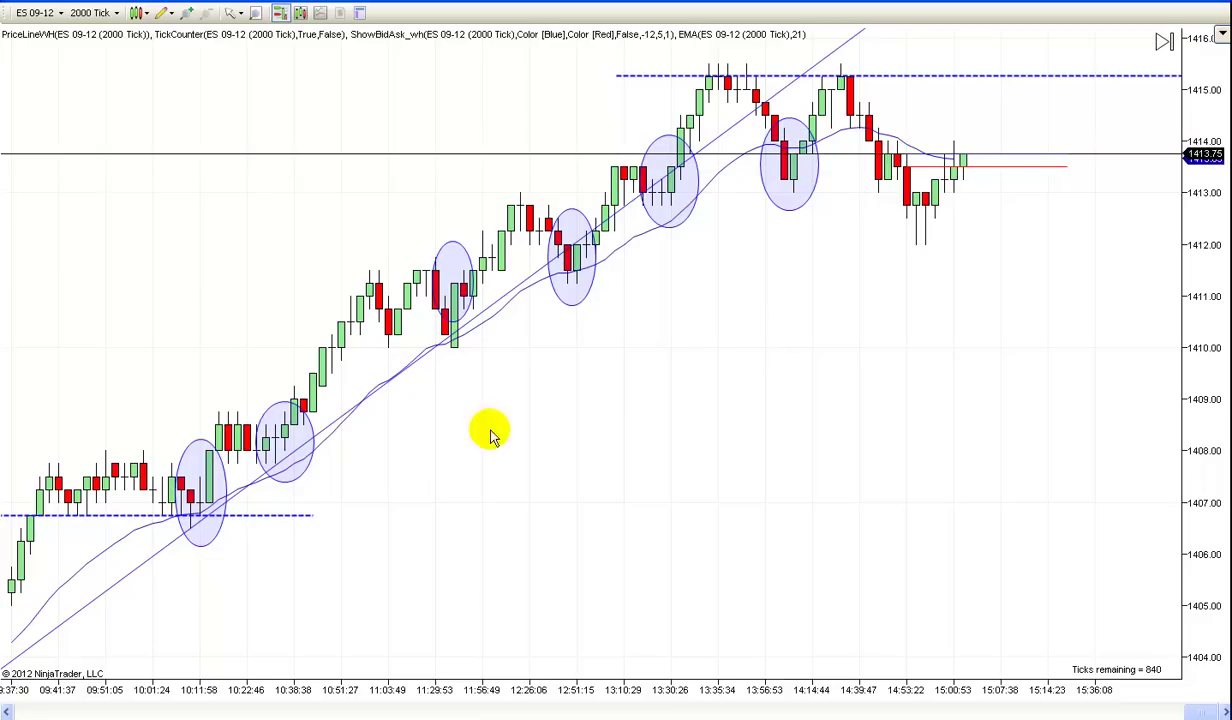
left_click_drag(242, 487, 253, 487)
- Examine how the circled pullbacks line up with the adjusted trend line and moving average, through the 14:01 entry
left_click_drag(543, 470, 498, 503)
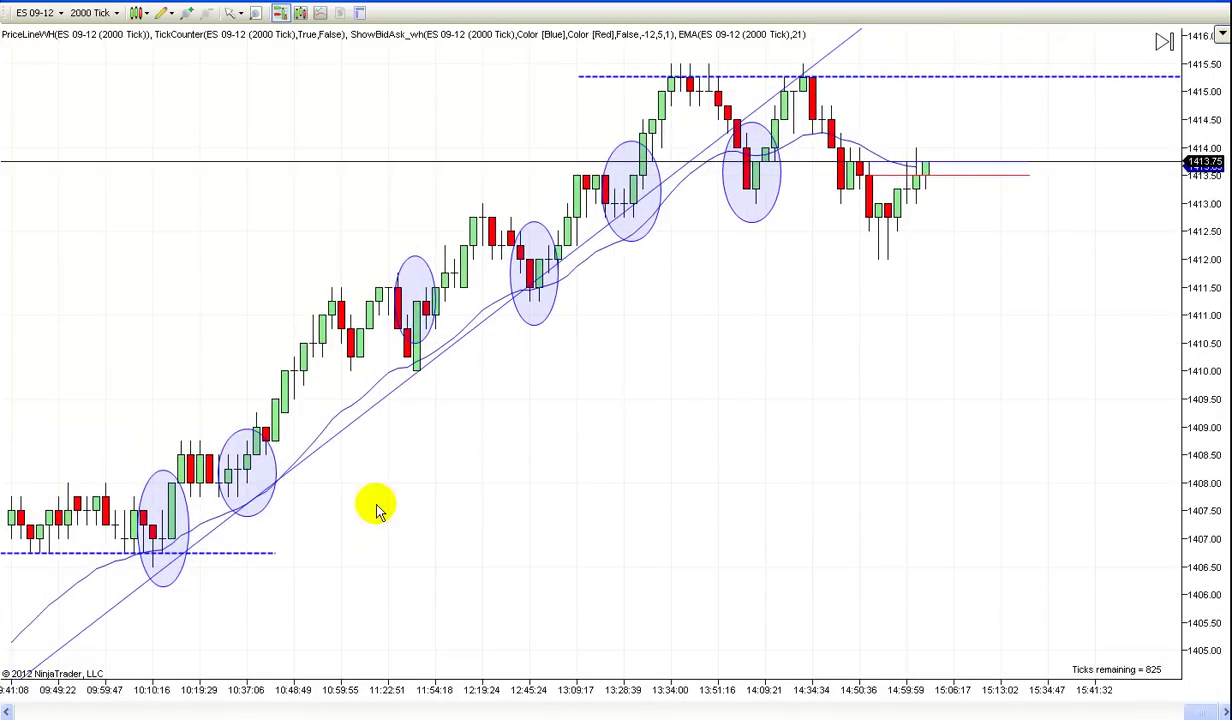
left_click_drag(600, 442, 520, 488)
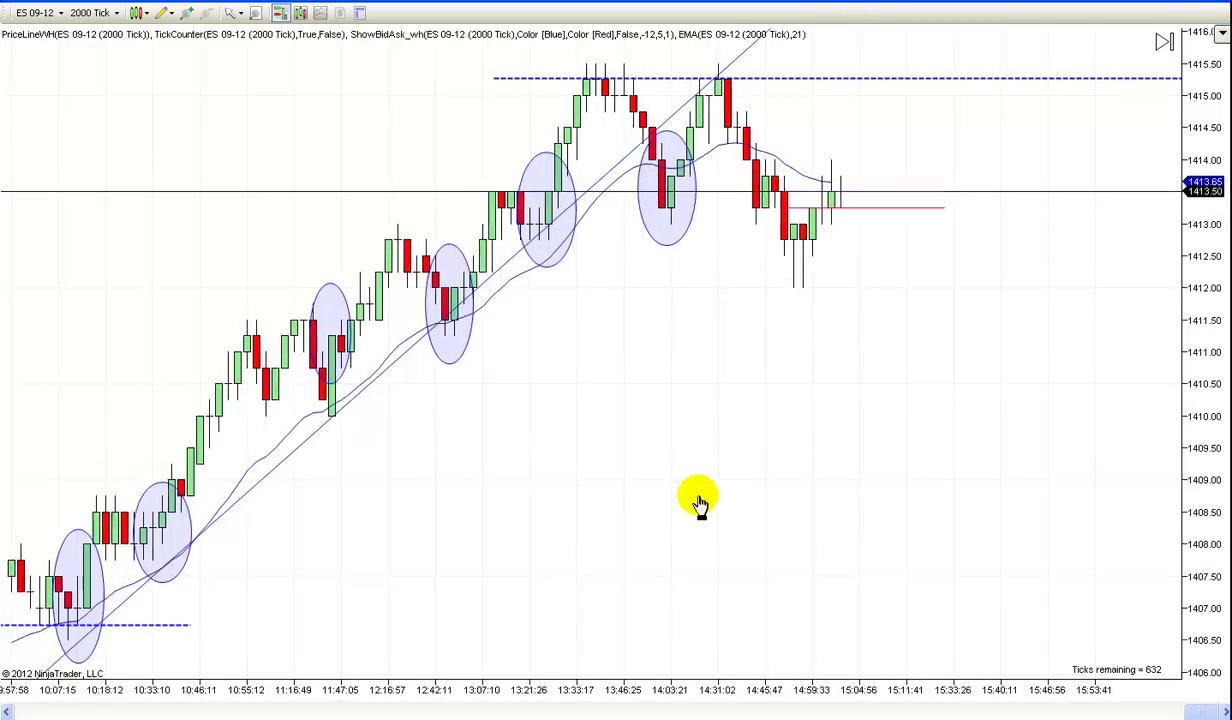
left_click_drag(698, 500, 723, 495)
left_click_drag(646, 441, 846, 435)
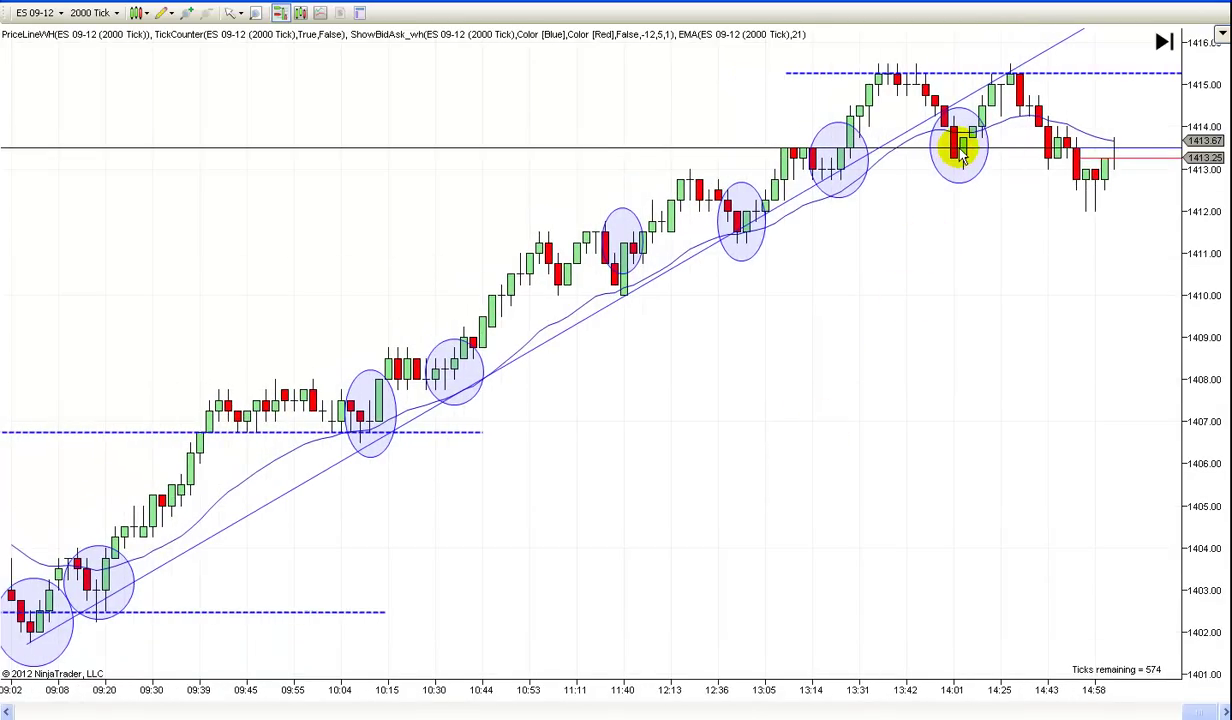
left_click_drag(882, 292, 976, 291)
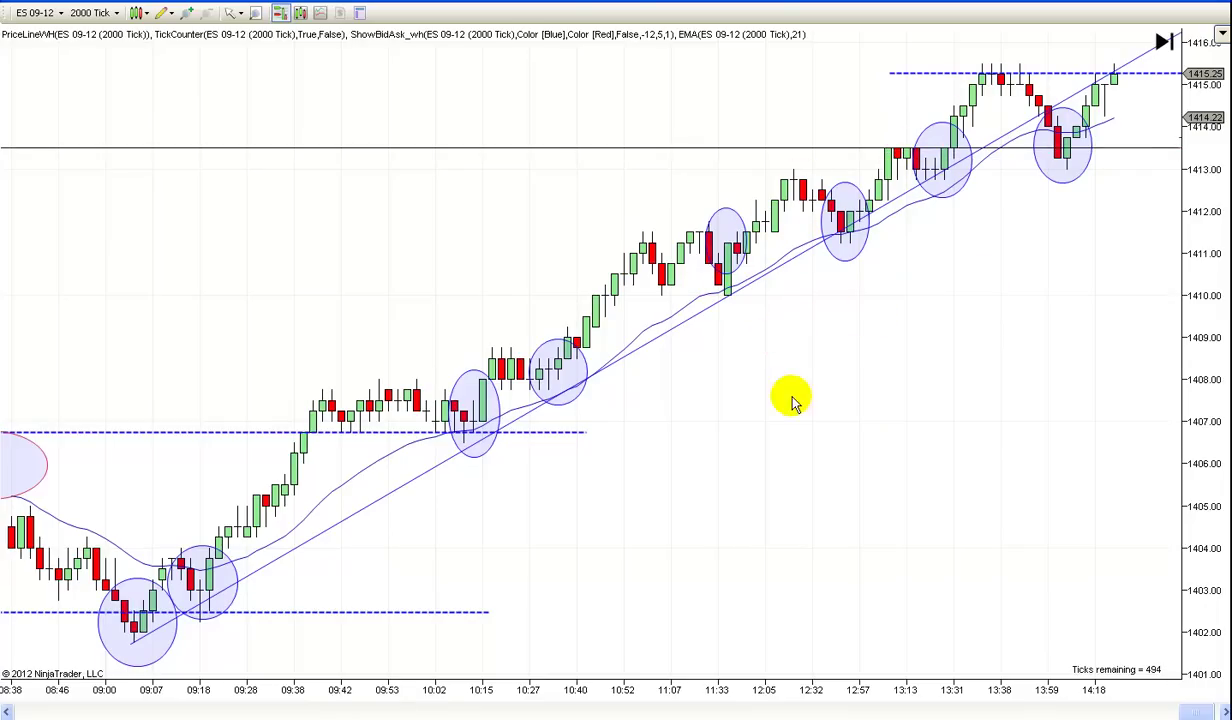
- Examine the bars after the 14:01 entry against the 1415.25 resistance line, the rising trend line and the moving average
scroll(762, 360, "up", 2)
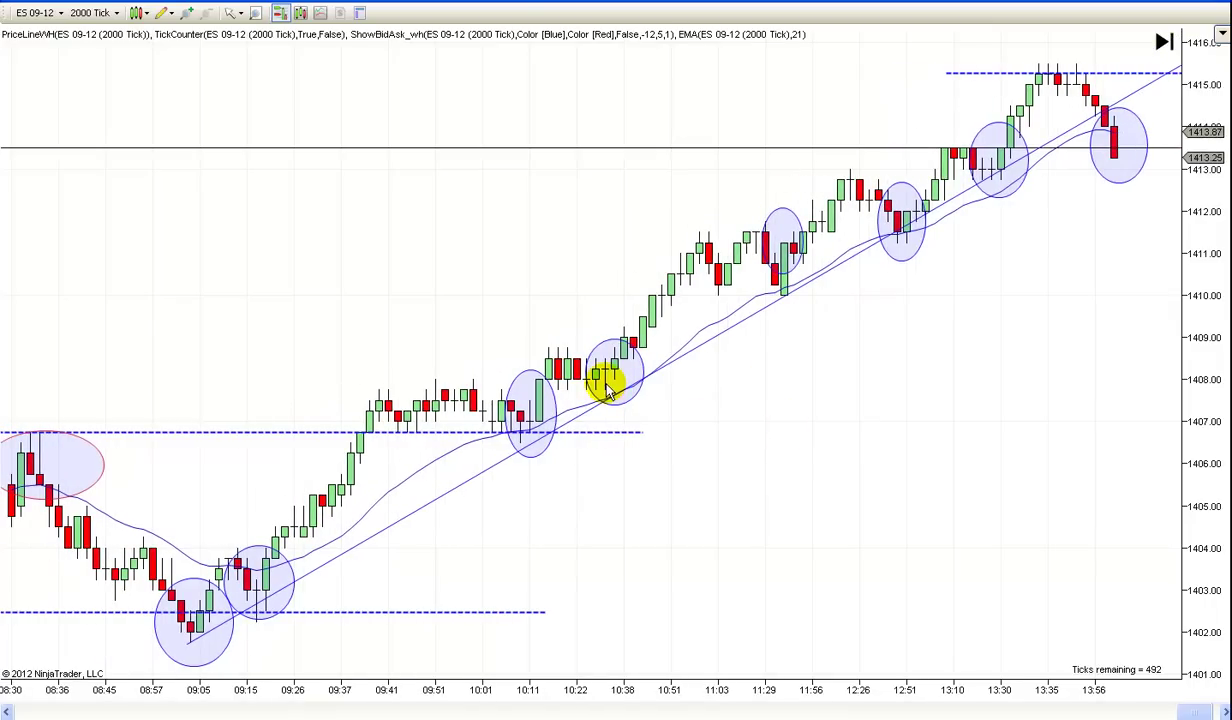
scroll(660, 386, "down", 4)
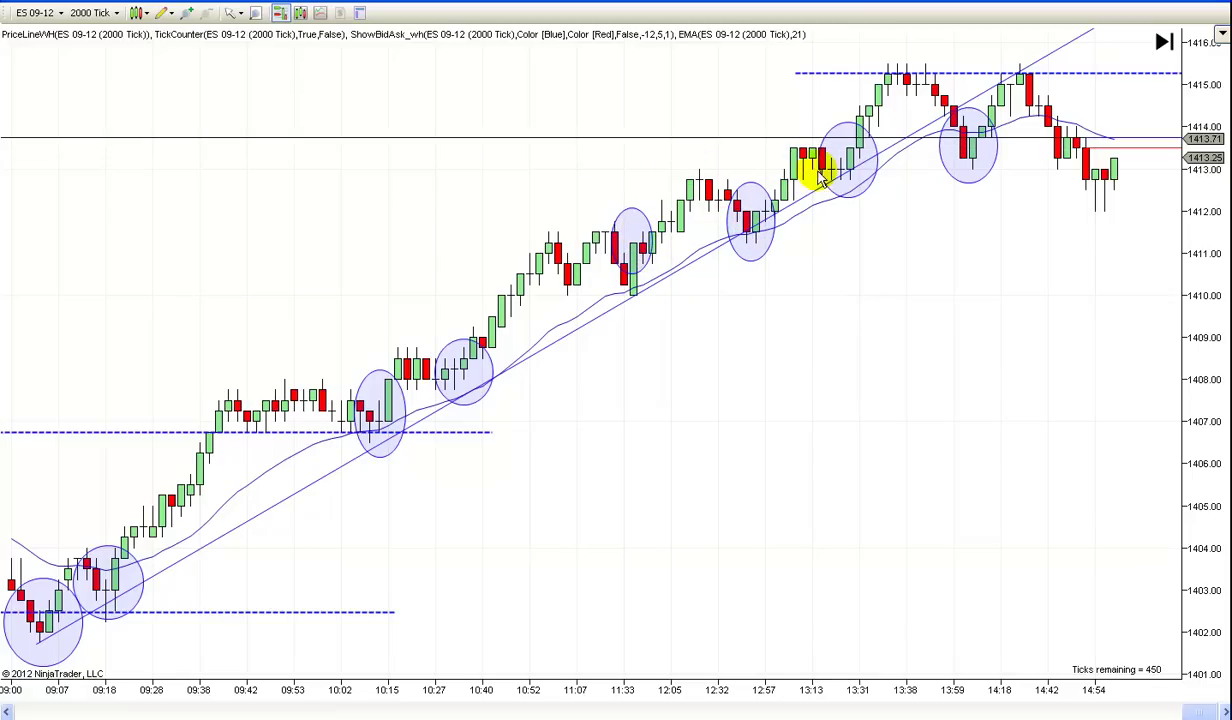
left_click_drag(841, 377, 735, 392)
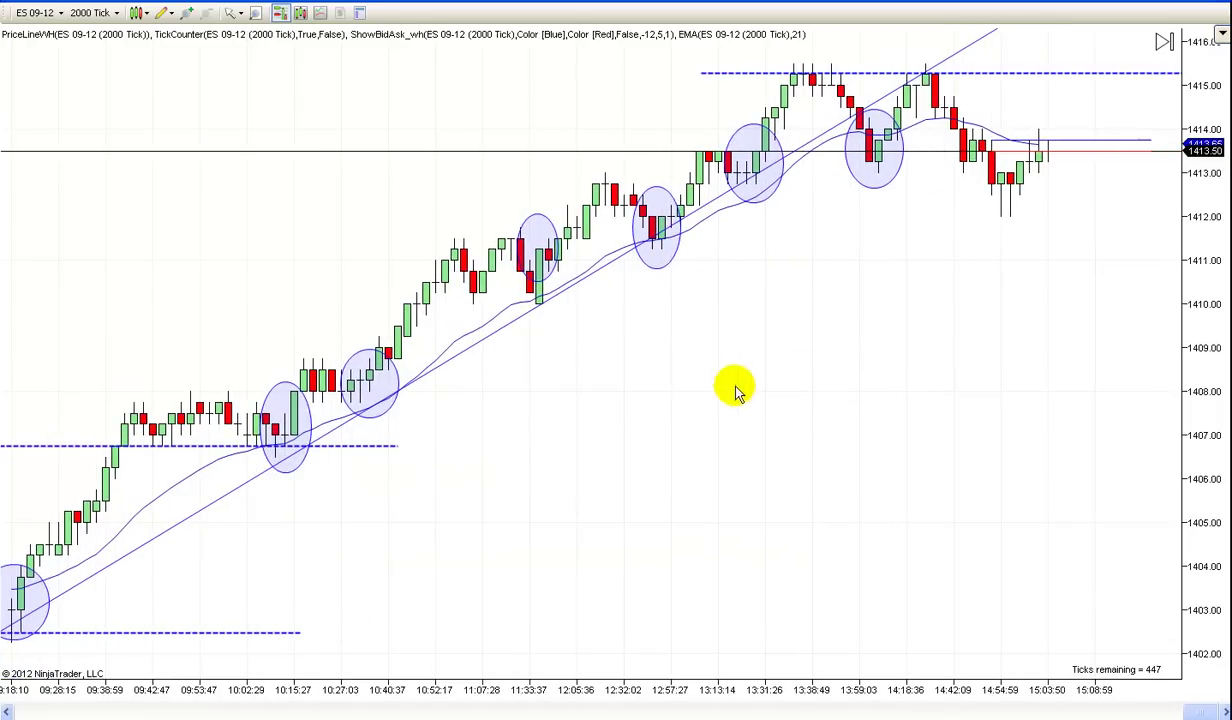
left_click_drag(616, 407, 638, 404)
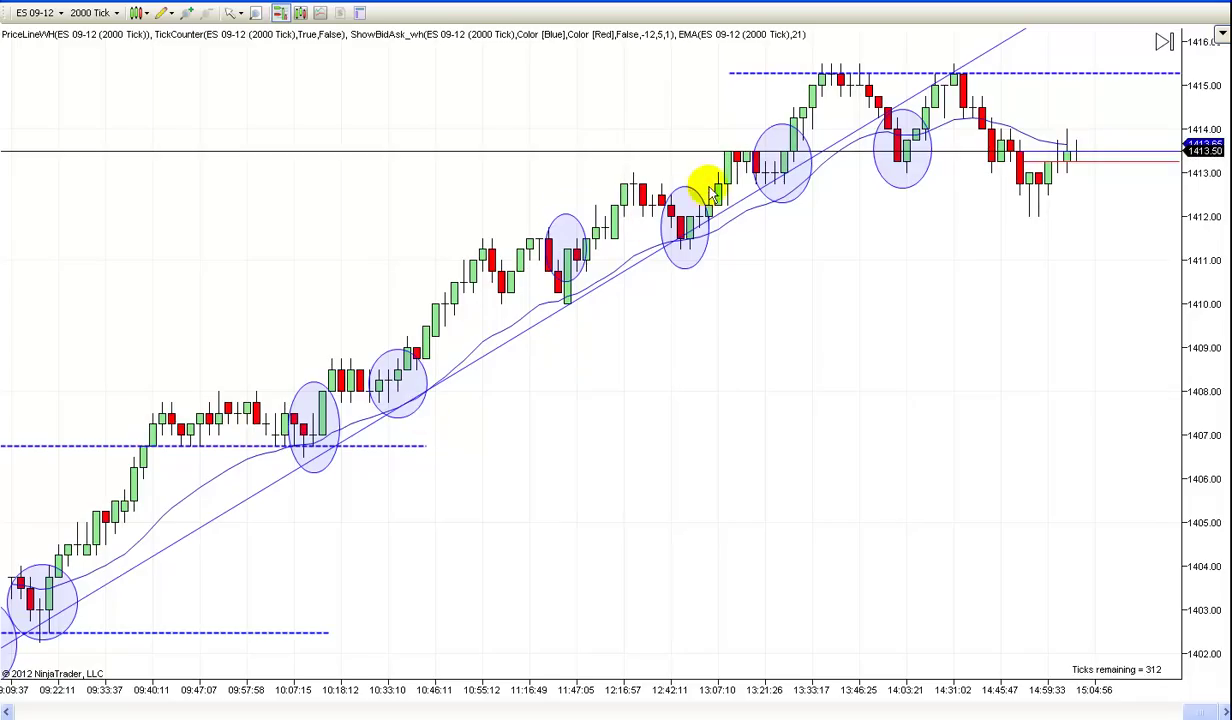
scroll(850, 360, "up", 2)
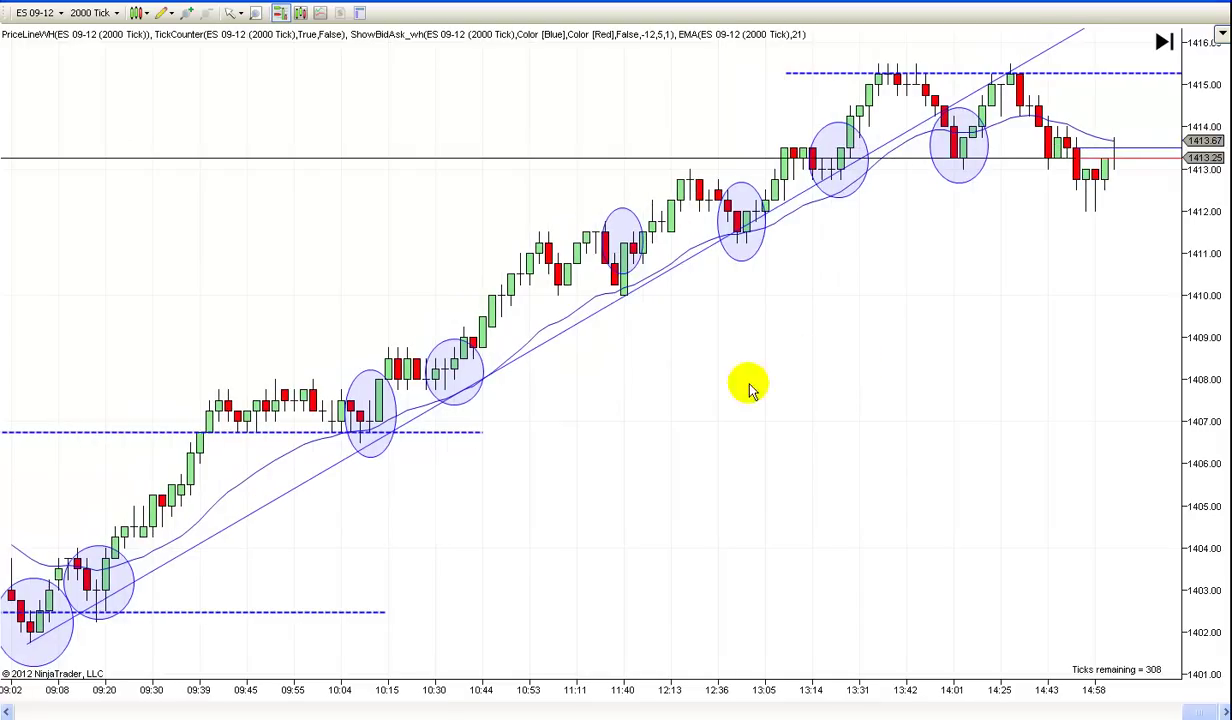
scroll(600, 430, "up", 2)
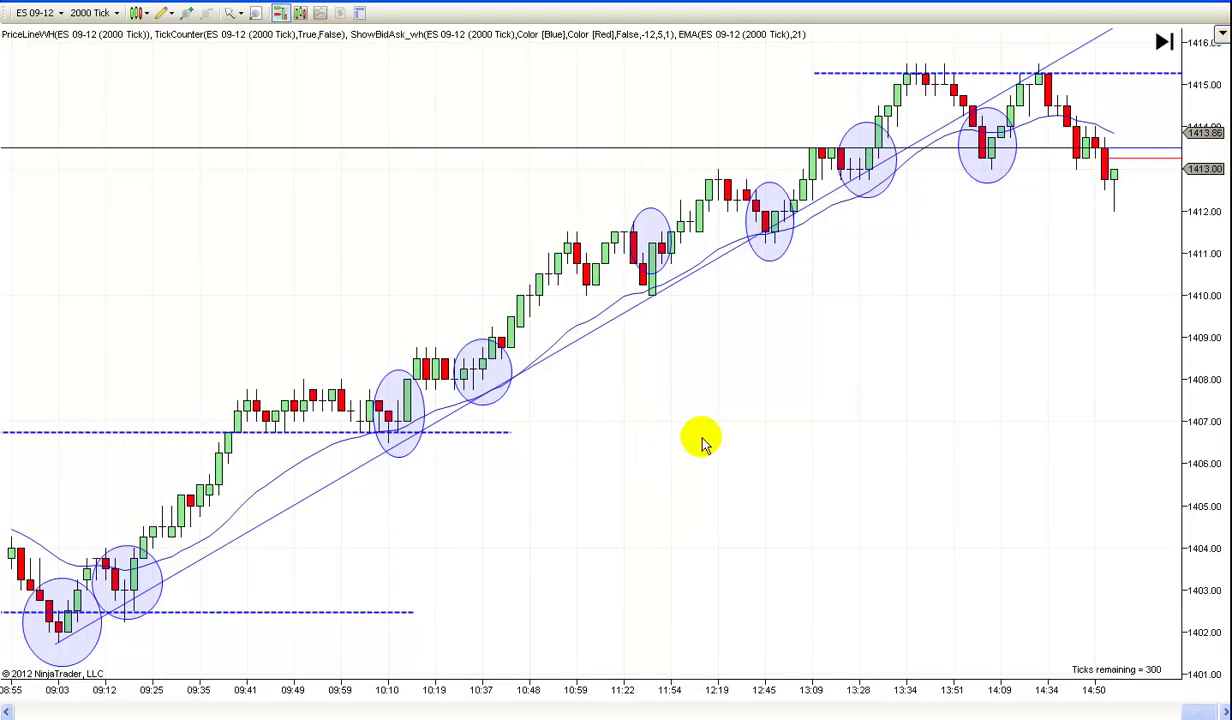
scroll(660, 450, "down", 4)
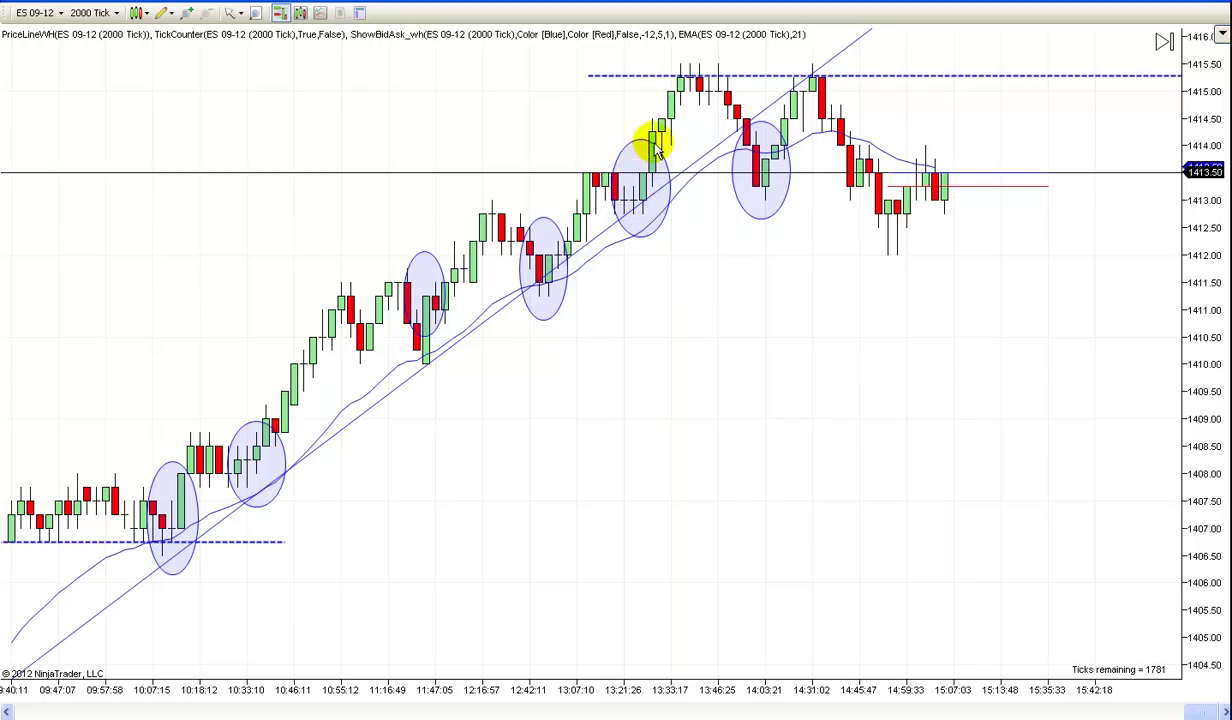
scroll(627, 412, "up", 5)
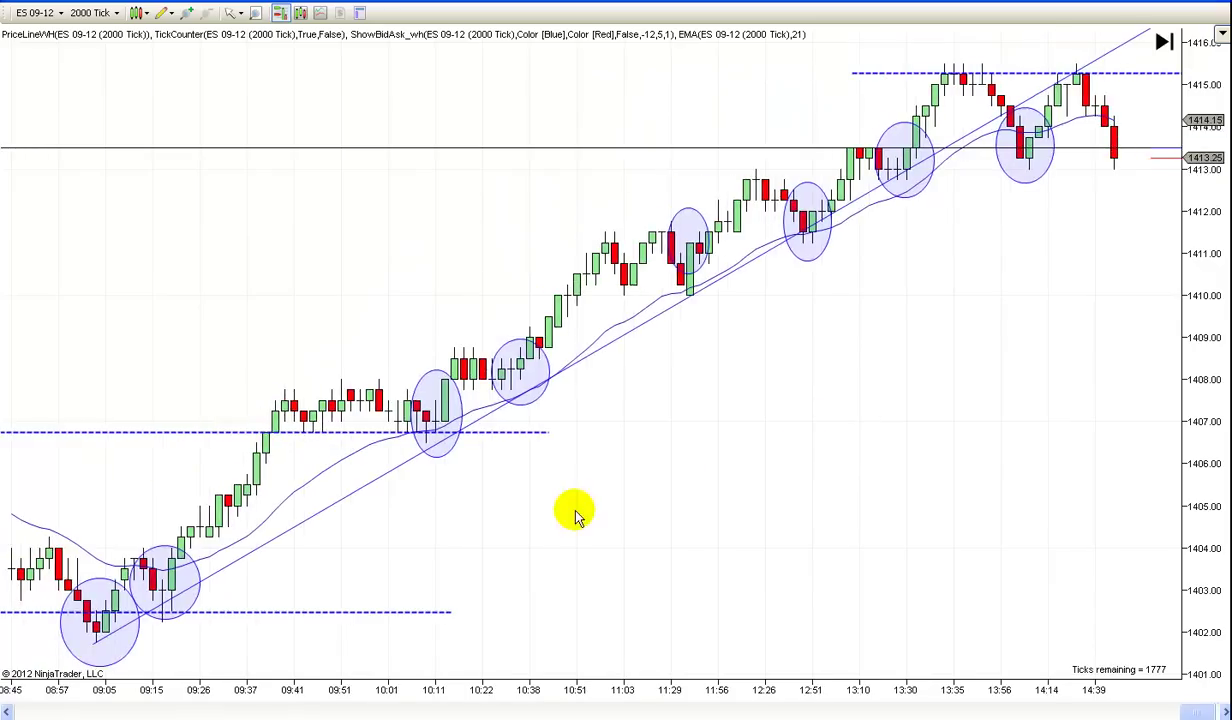
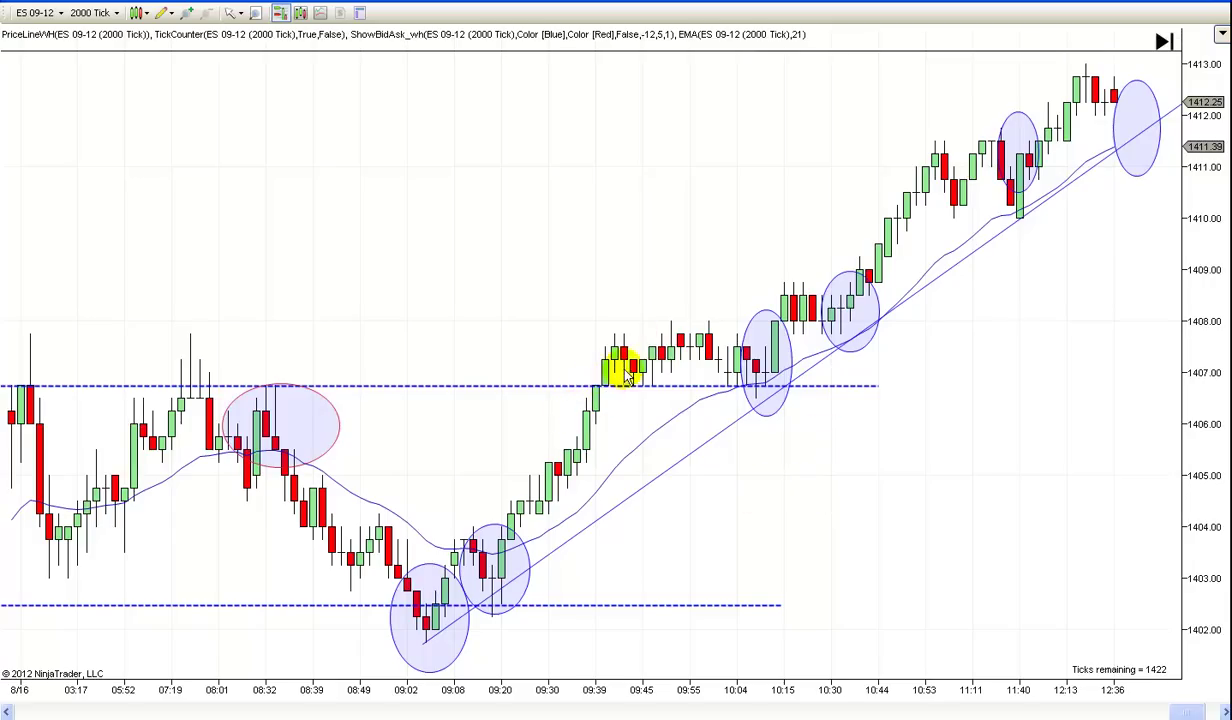
- Review the circled entries in sequence, from the 8/16 opening range and the 09:03 support test through the 14:01 pullback
left_click_drag(844, 473, 977, 470)
left_click_drag(971, 390, 420, 465)
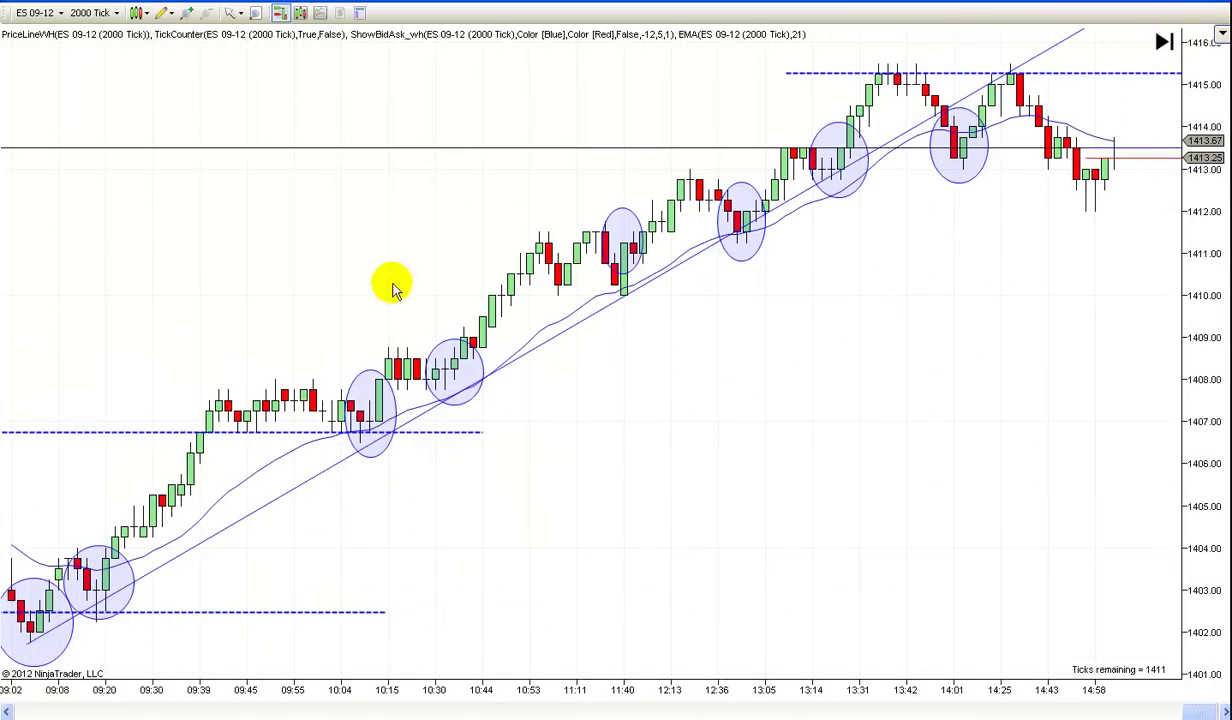
left_click_drag(784, 366, 839, 371)
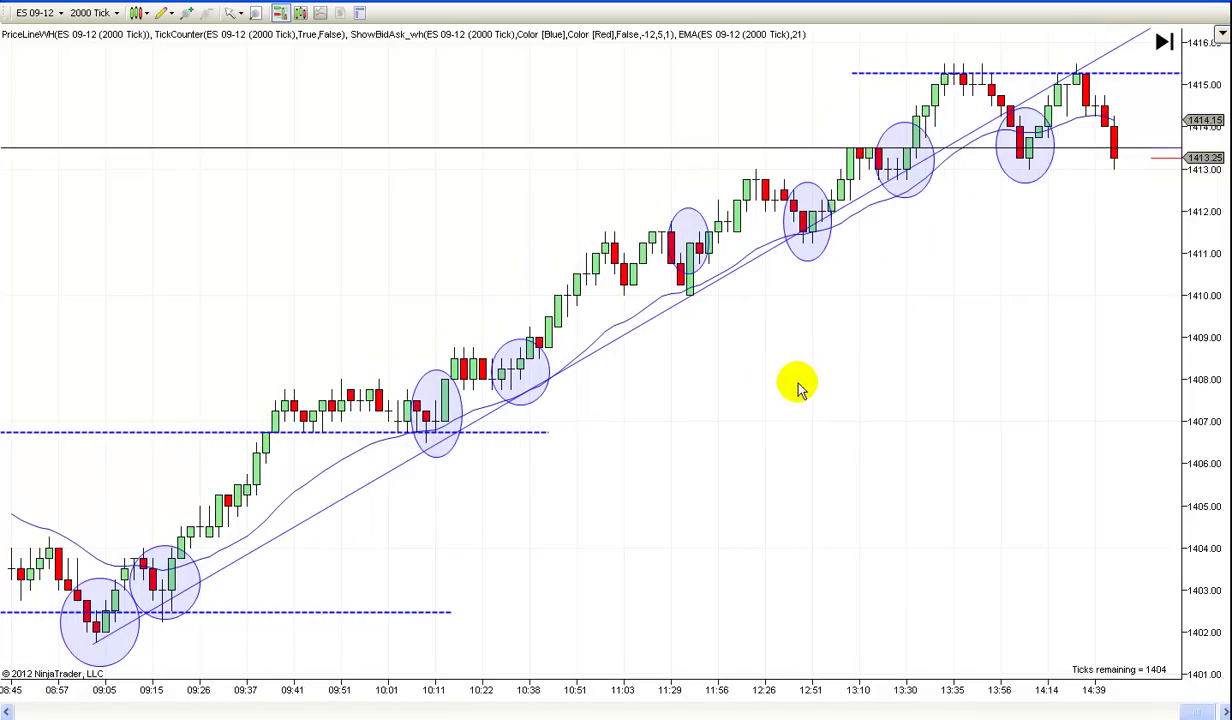
left_click(1164, 41)
scroll(1034, 390, "down", 15)
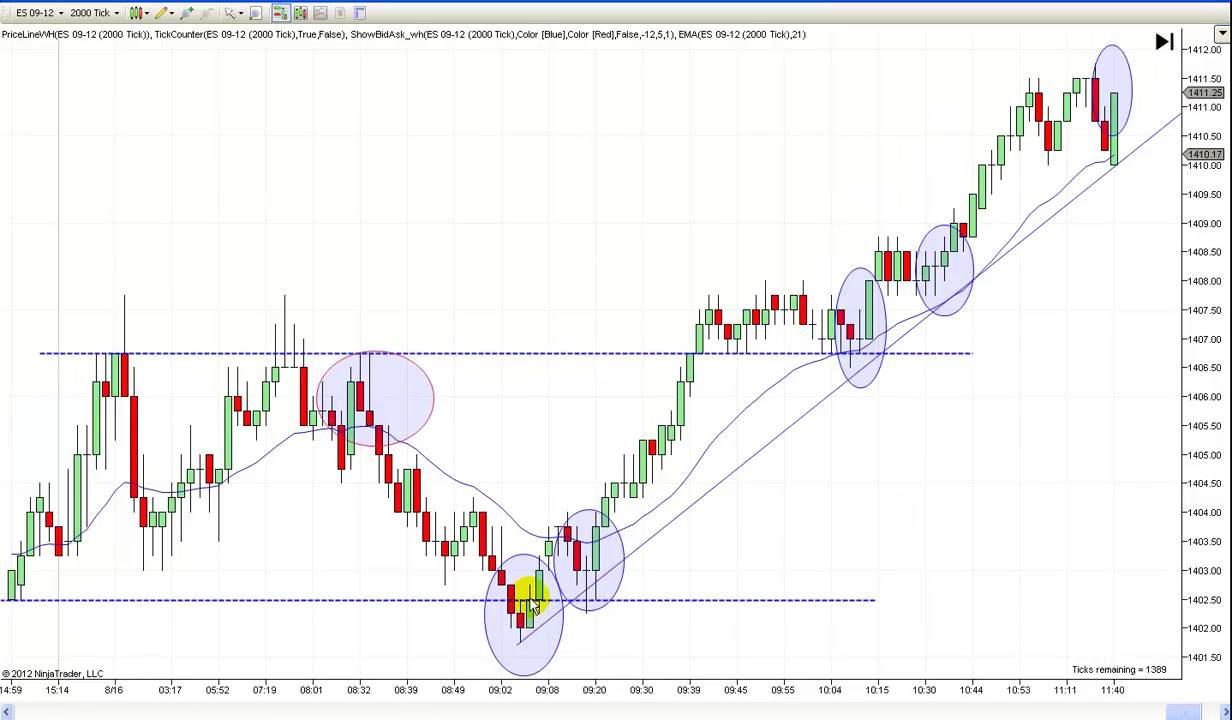
scroll(1023, 541, "up", 5)
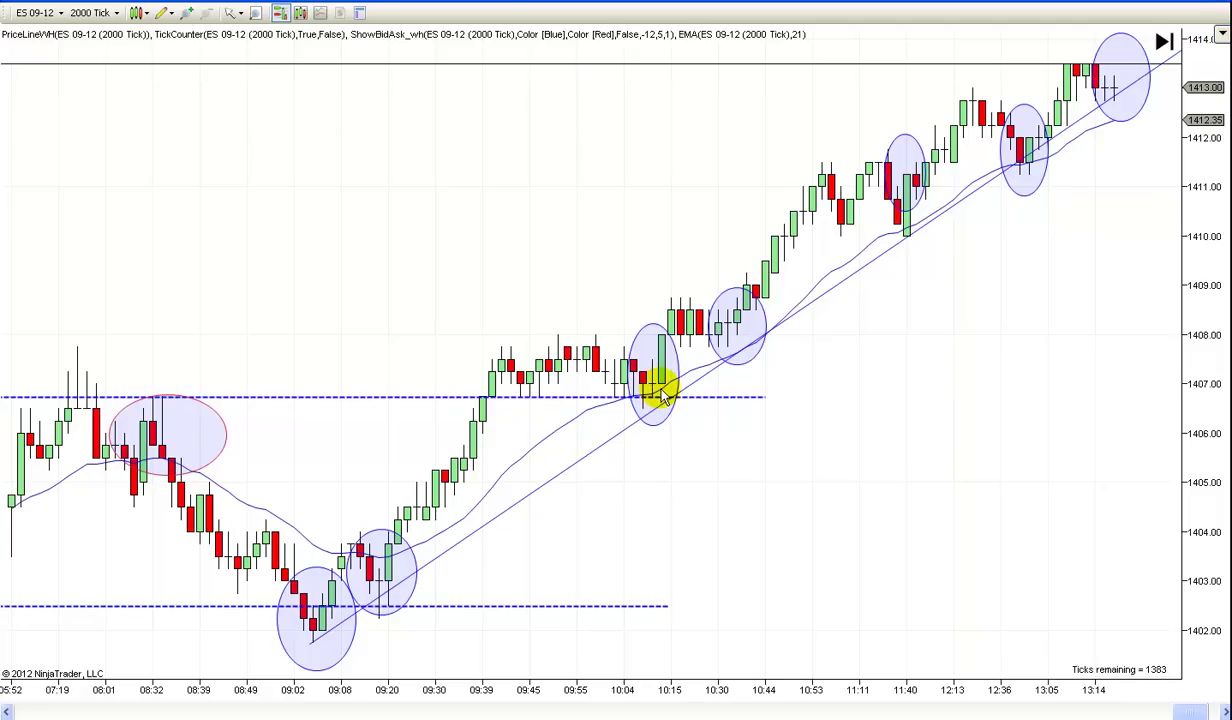
scroll(858, 432, "up", 5)
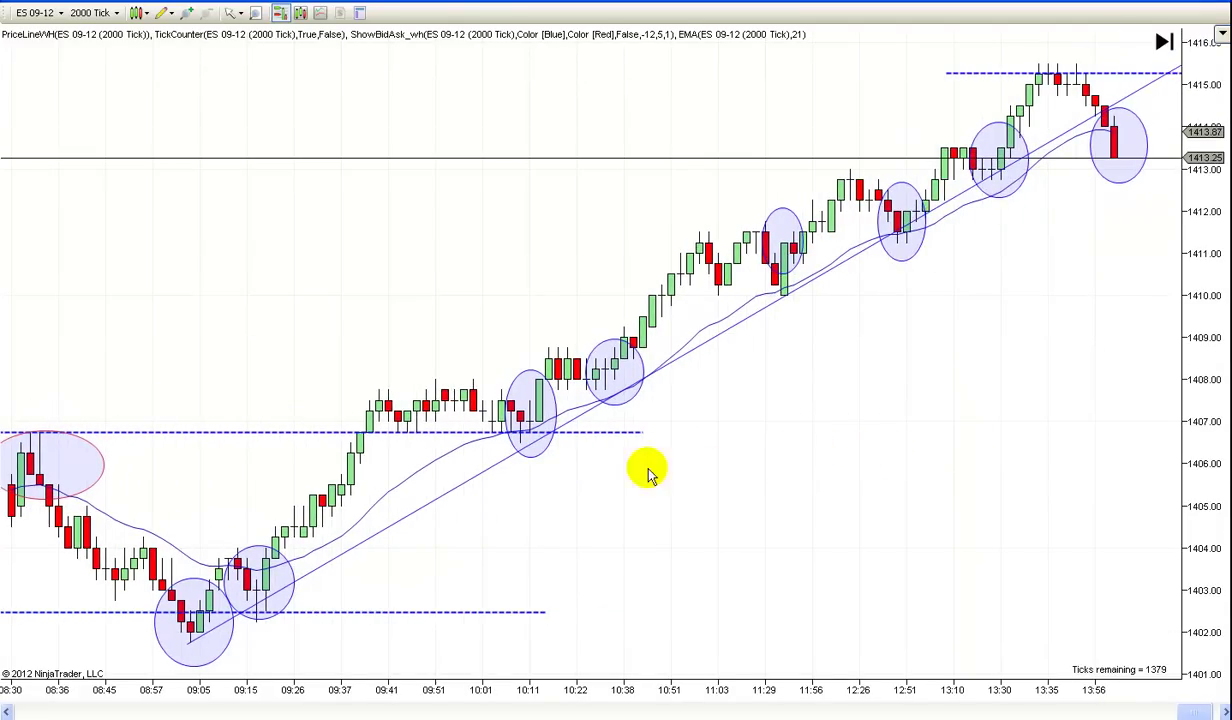
left_click_drag(787, 471, 853, 467)
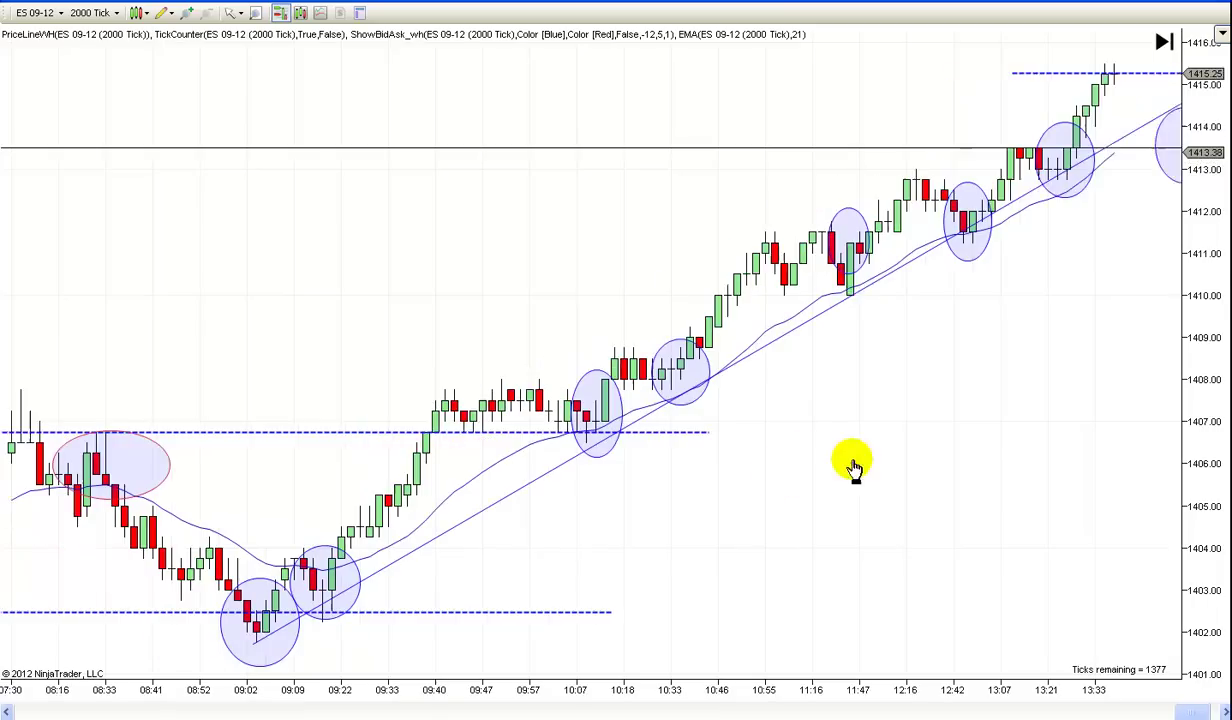
left_click_drag(778, 498, 861, 490)
left_click_drag(771, 490, 289, 509)
scroll(289, 509, "up", 3)
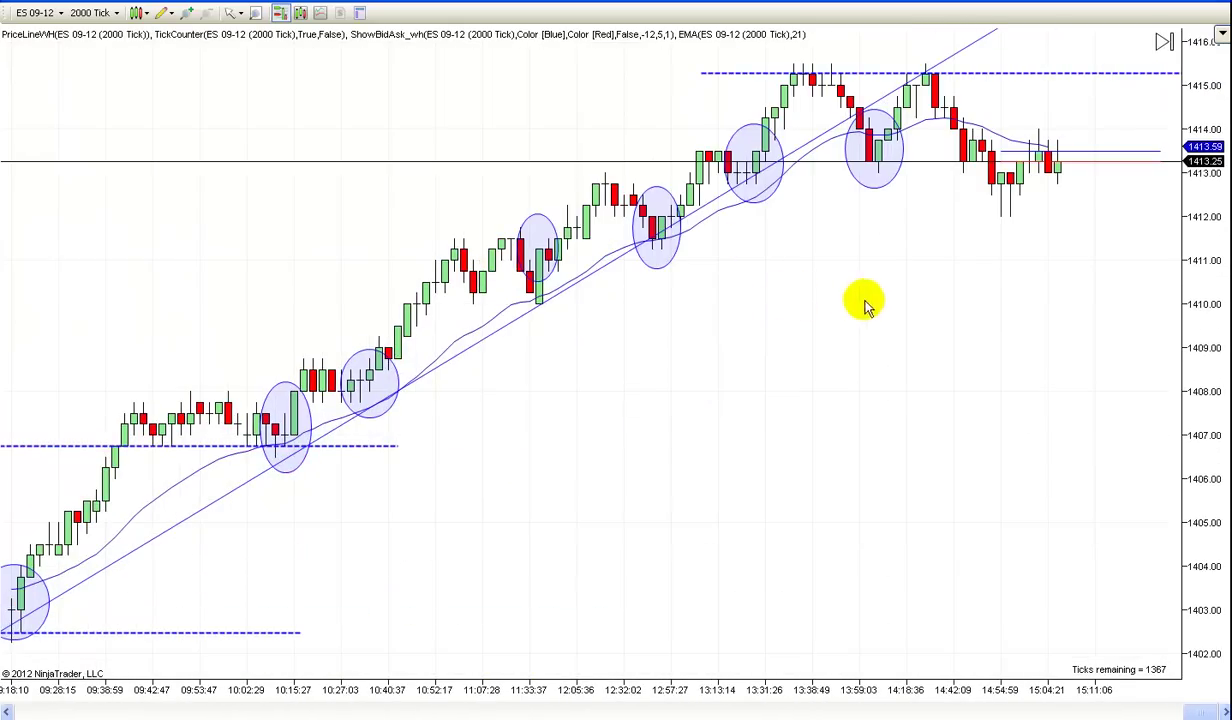
- Compare the latest bars around 15:00 with the earlier circled pullbacks along the trend line and moving average
left_click_drag(866, 306, 778, 302)
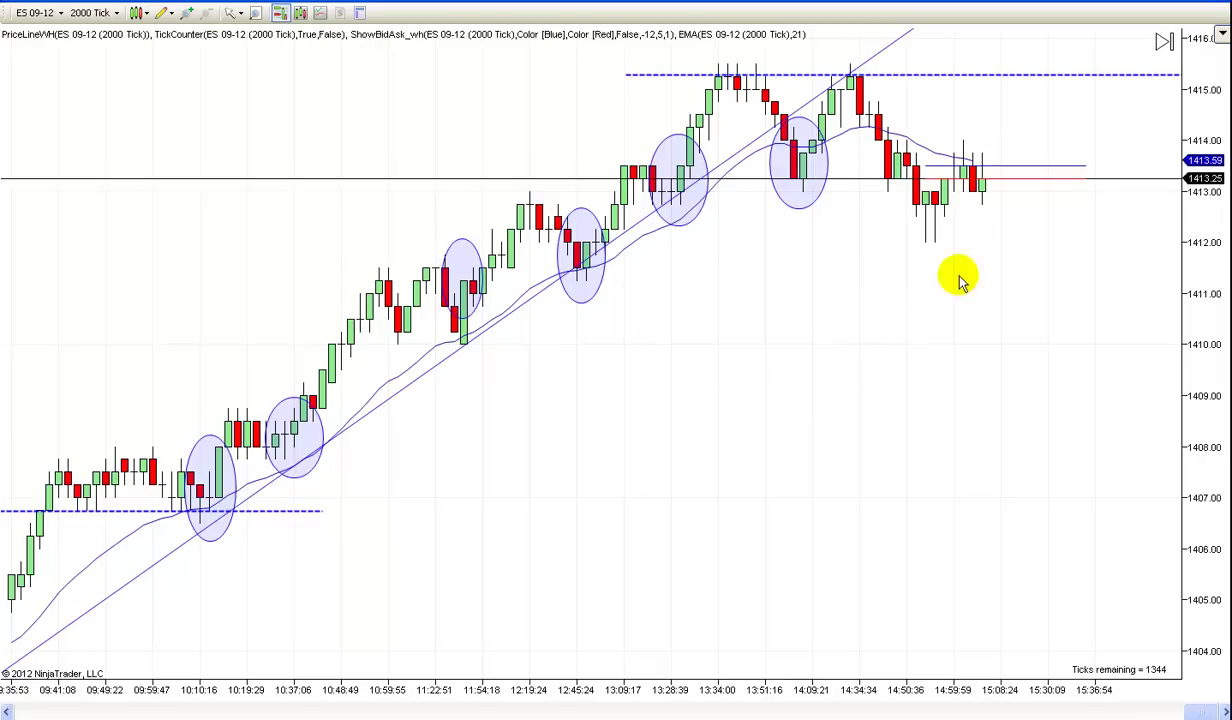
scroll(860, 362, "up", 5)
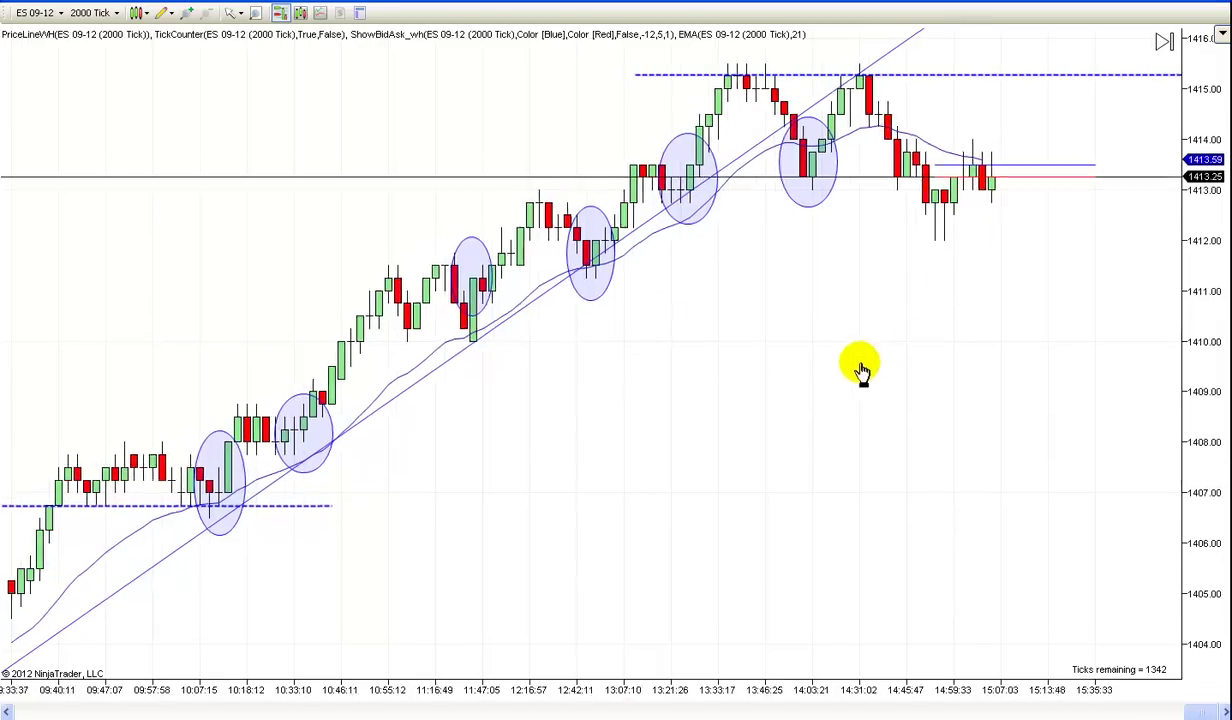
scroll(797, 473, "up", 5)
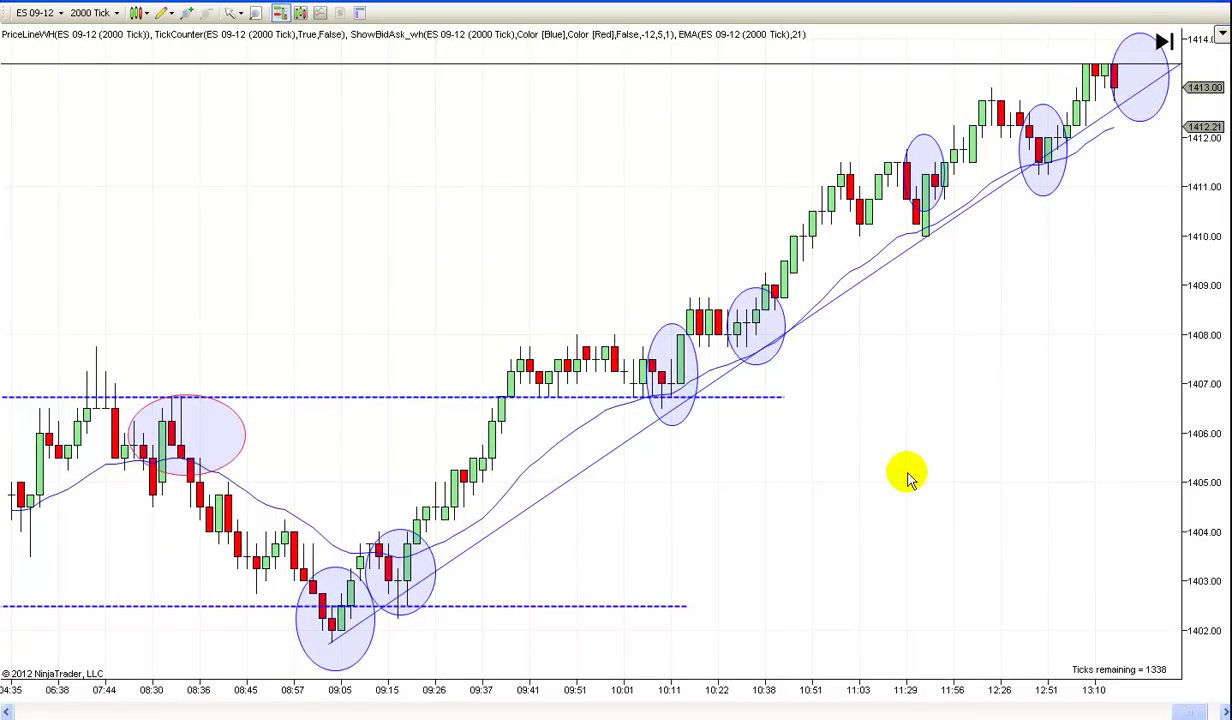
scroll(890, 486, "down", 5)
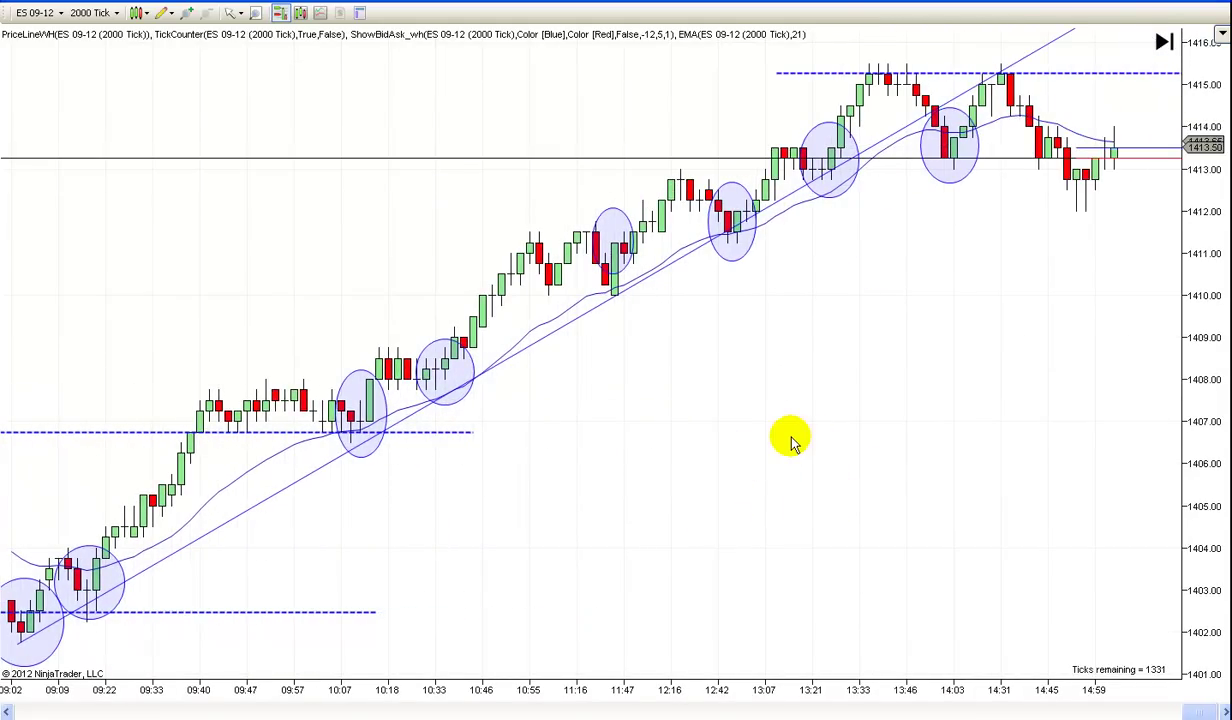
scroll(790, 440, "down", 2)
scroll(729, 484, "up", 4)
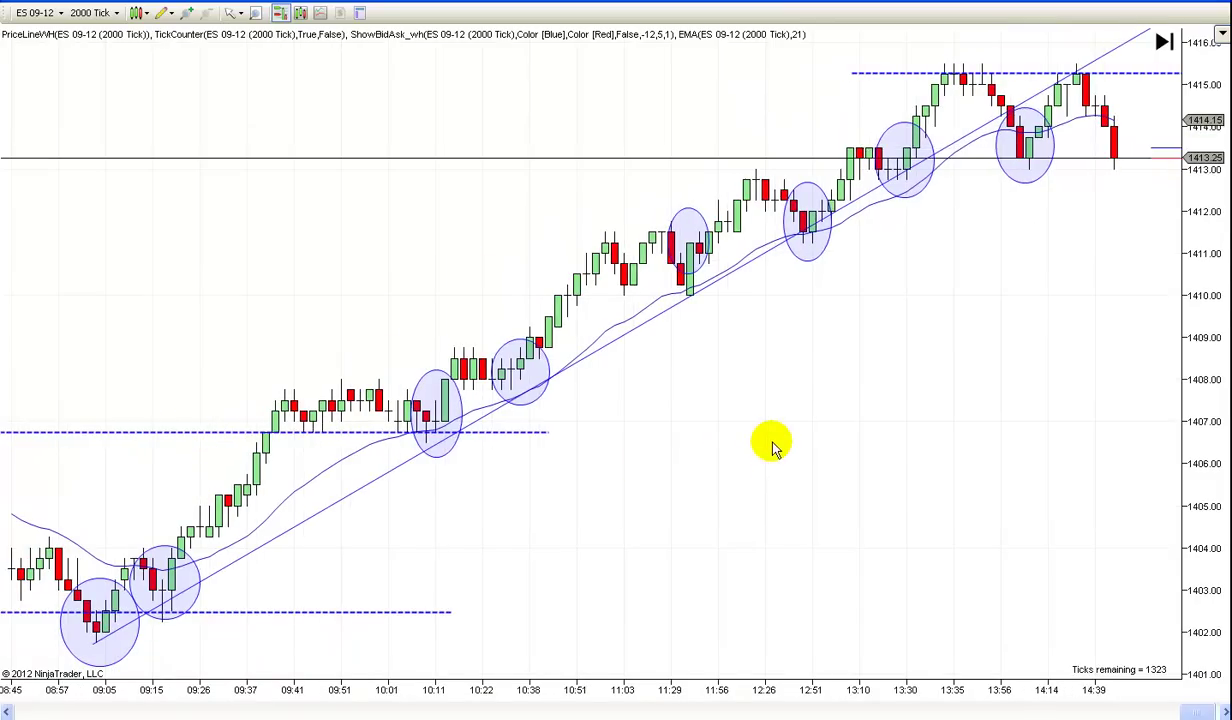
- Compress the bar spacing to examine the whole 8/16 session, from the prior day's bars to the latest price
scroll(772, 447, "up", 10)
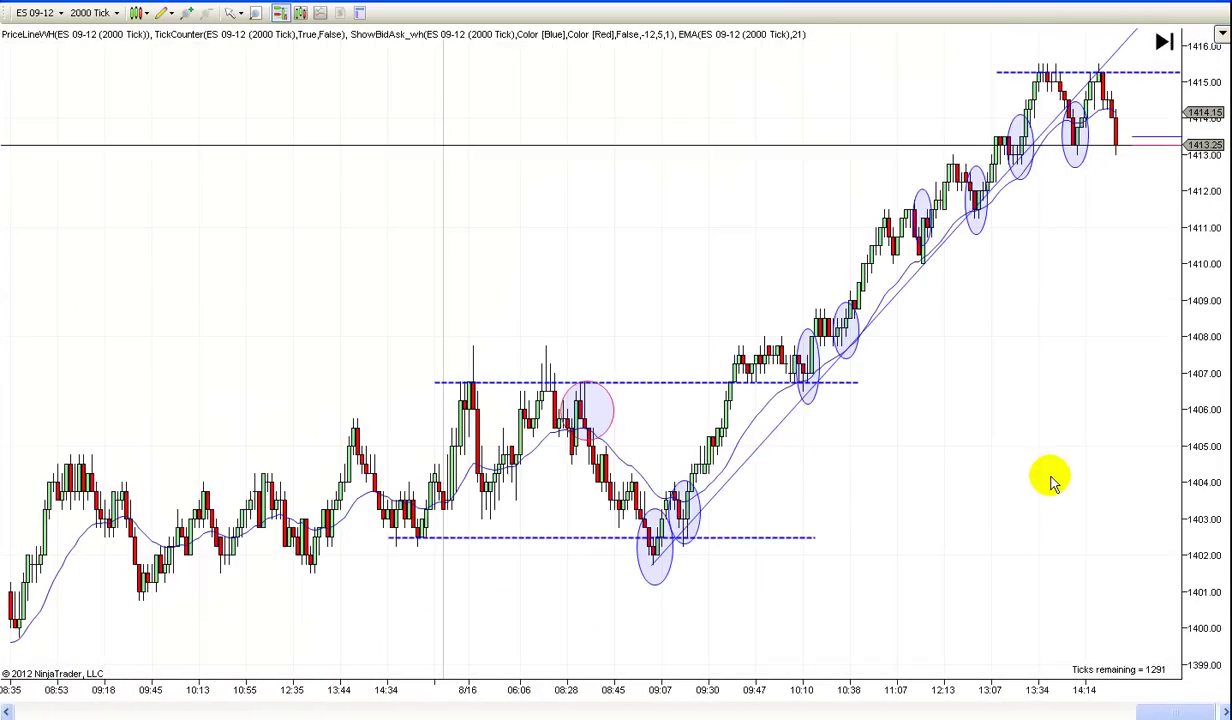
left_click_drag(1050, 480, 737, 550)
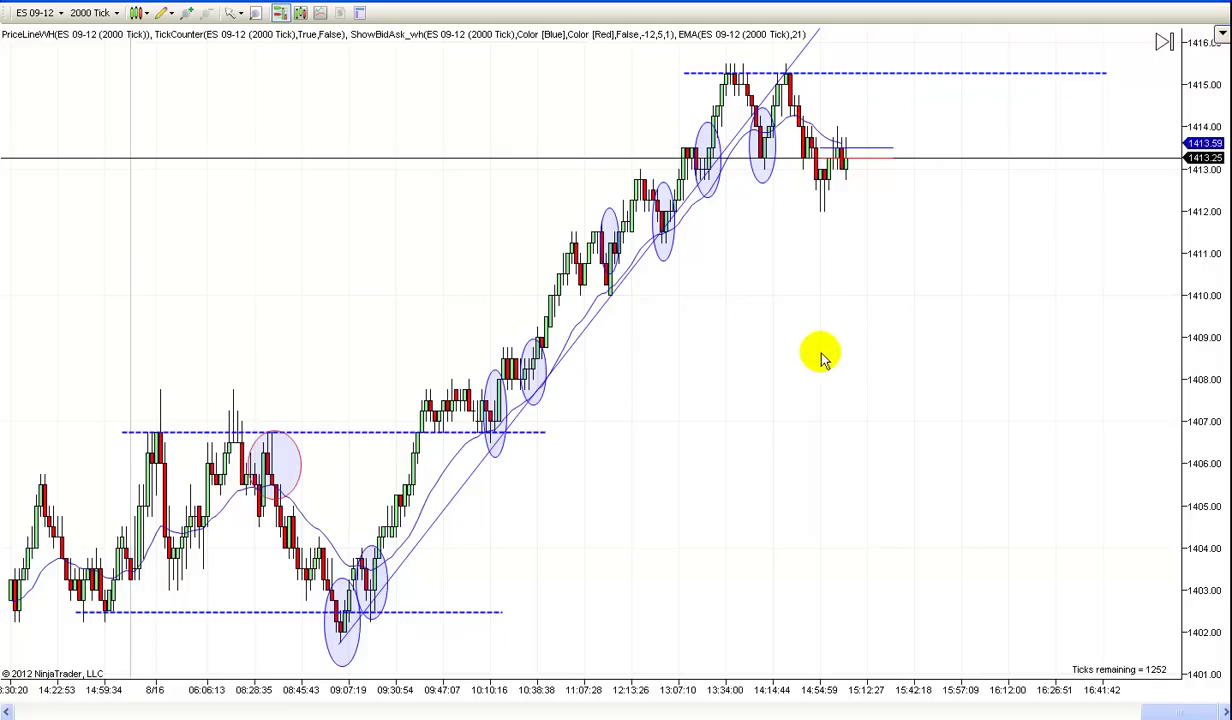
left_click_drag(820, 358, 856, 346)
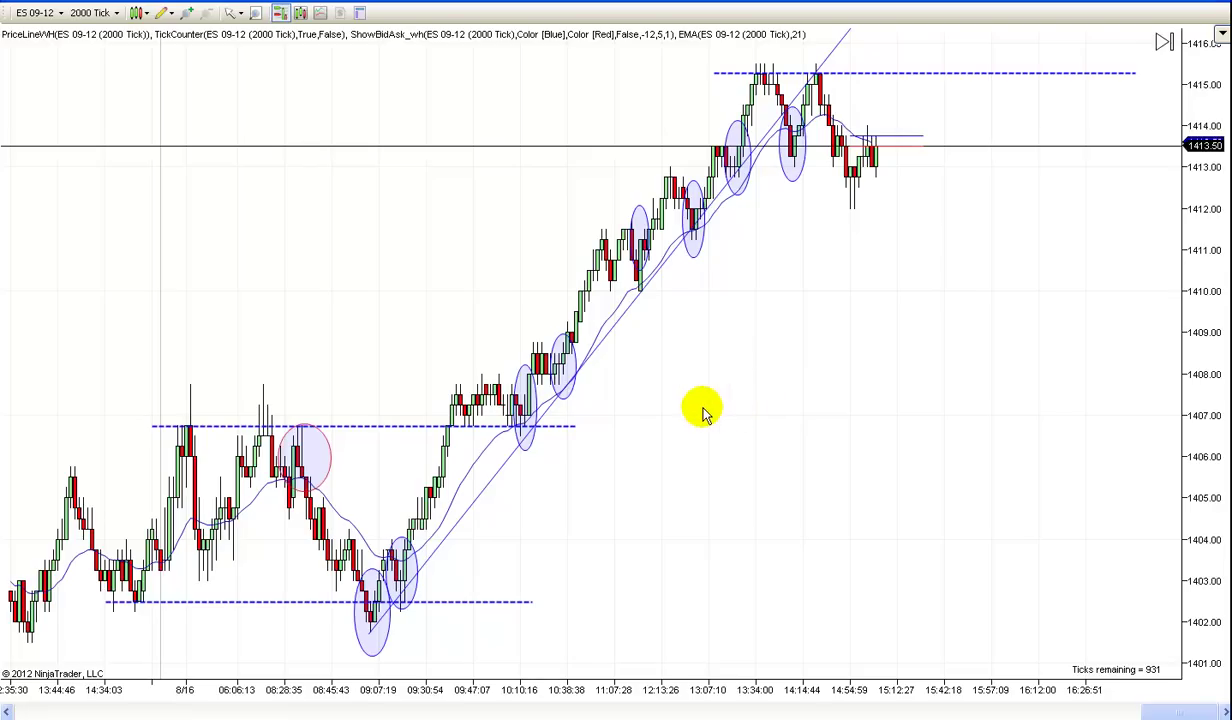
scroll(700, 413, "up", 1)
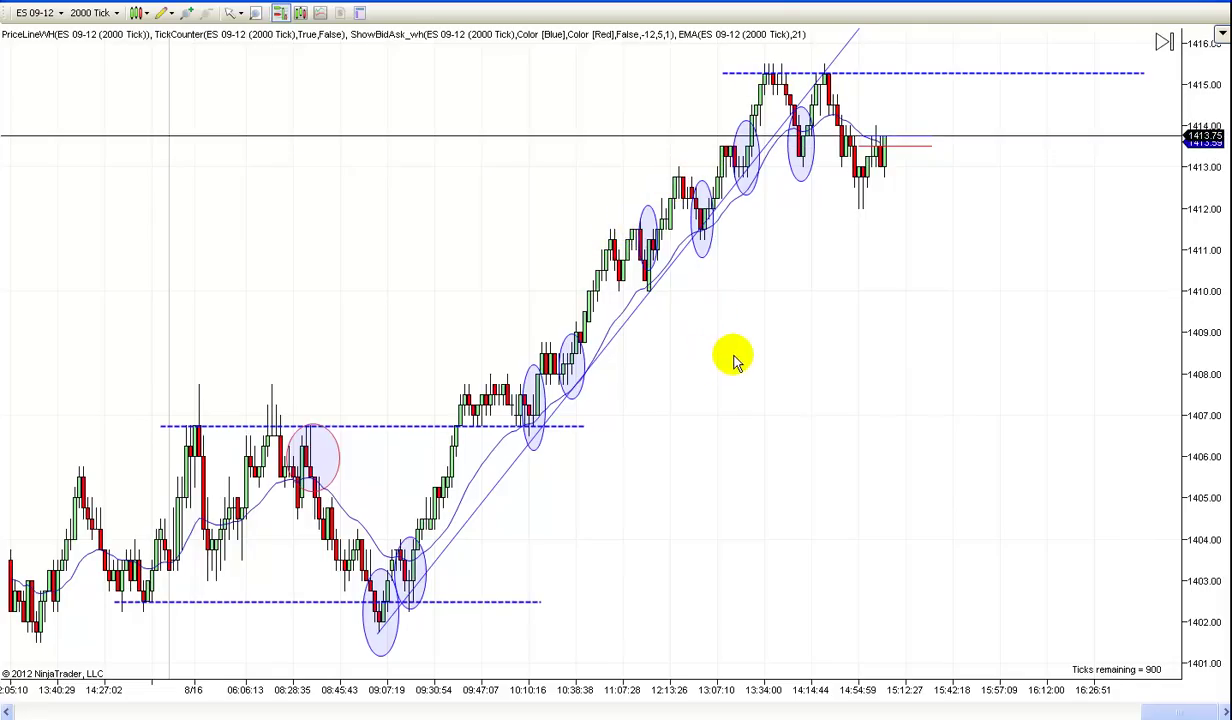
scroll(738, 358, "up", 2)
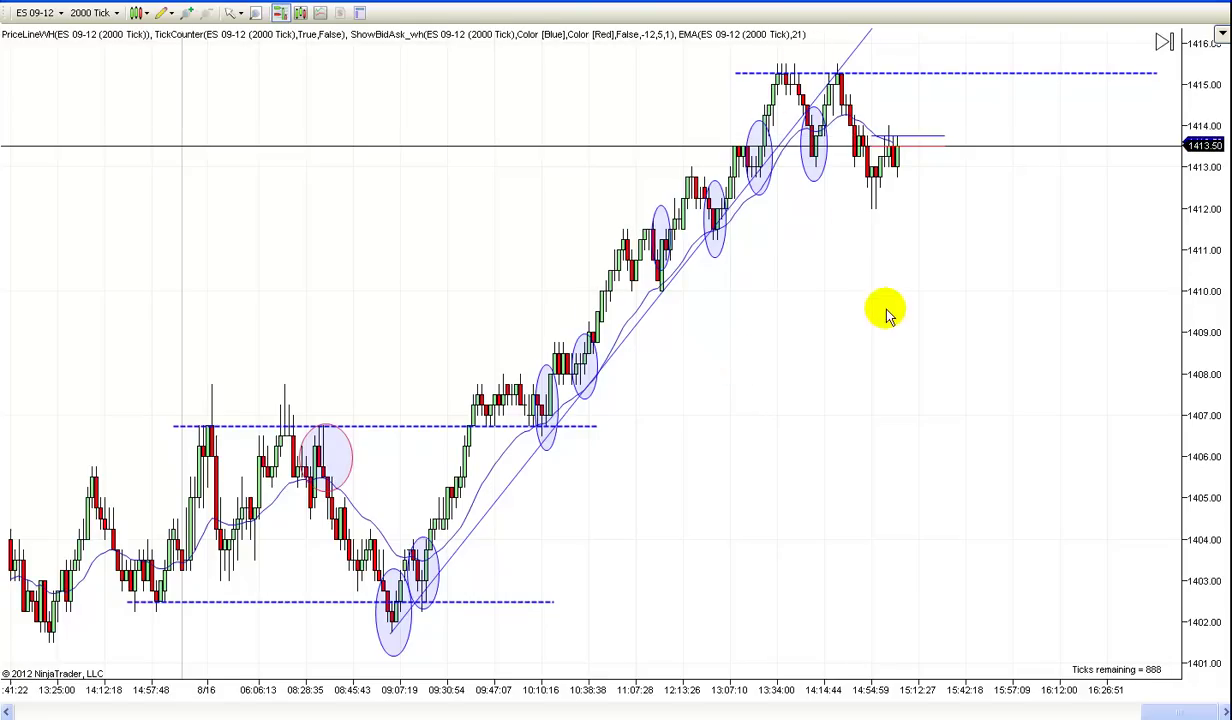
scroll(917, 352, "down", 5)
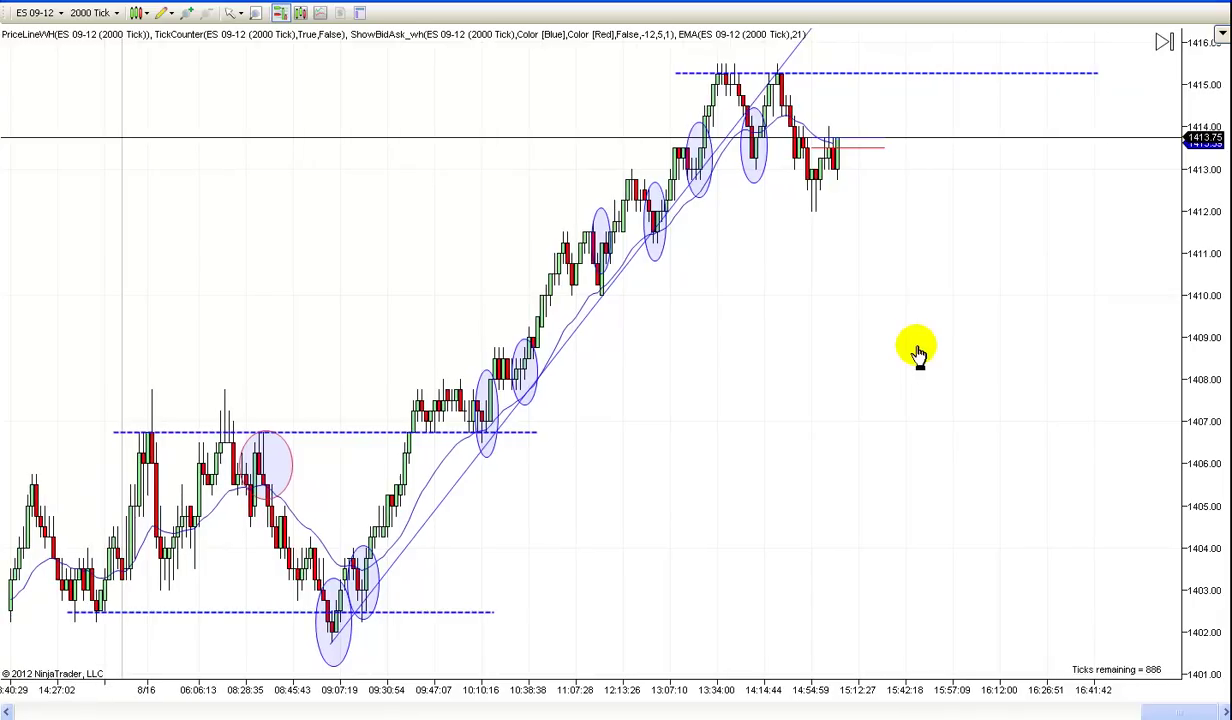
- Widen the bar spacing slightly and review the session back from the latest bars to the morning range and red-circled short setup
scroll(920, 350, "up", 5)
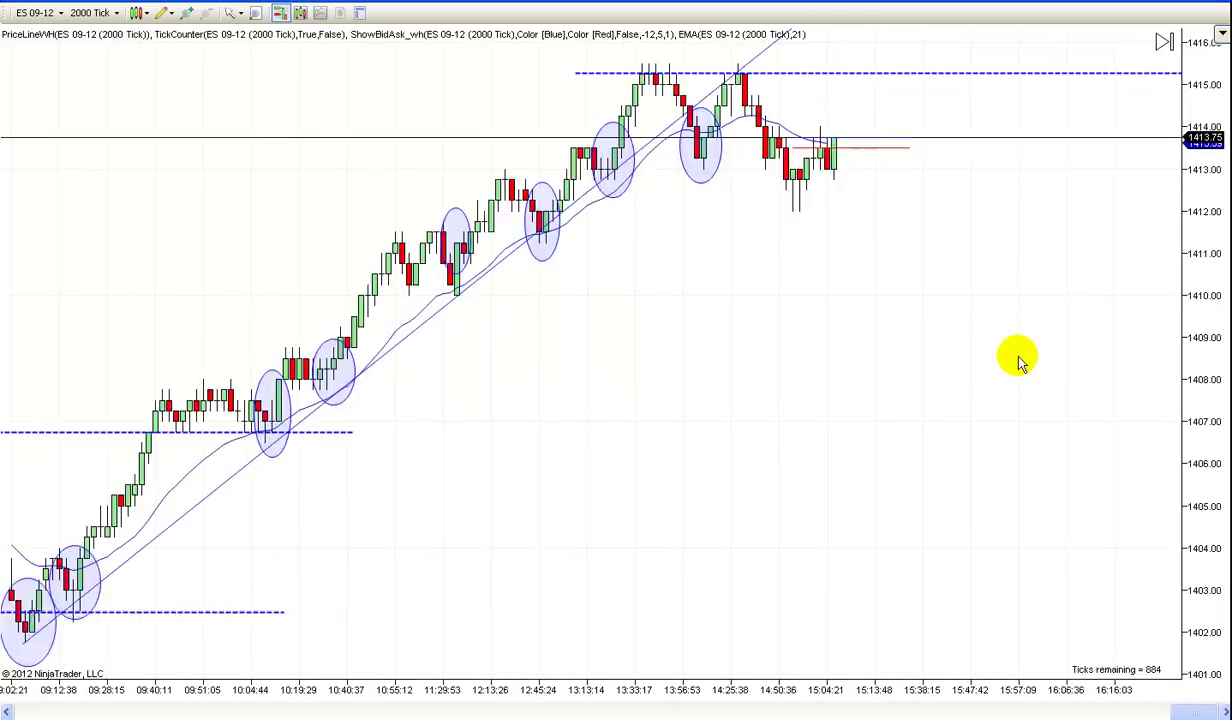
scroll(830, 459, "up", 10)
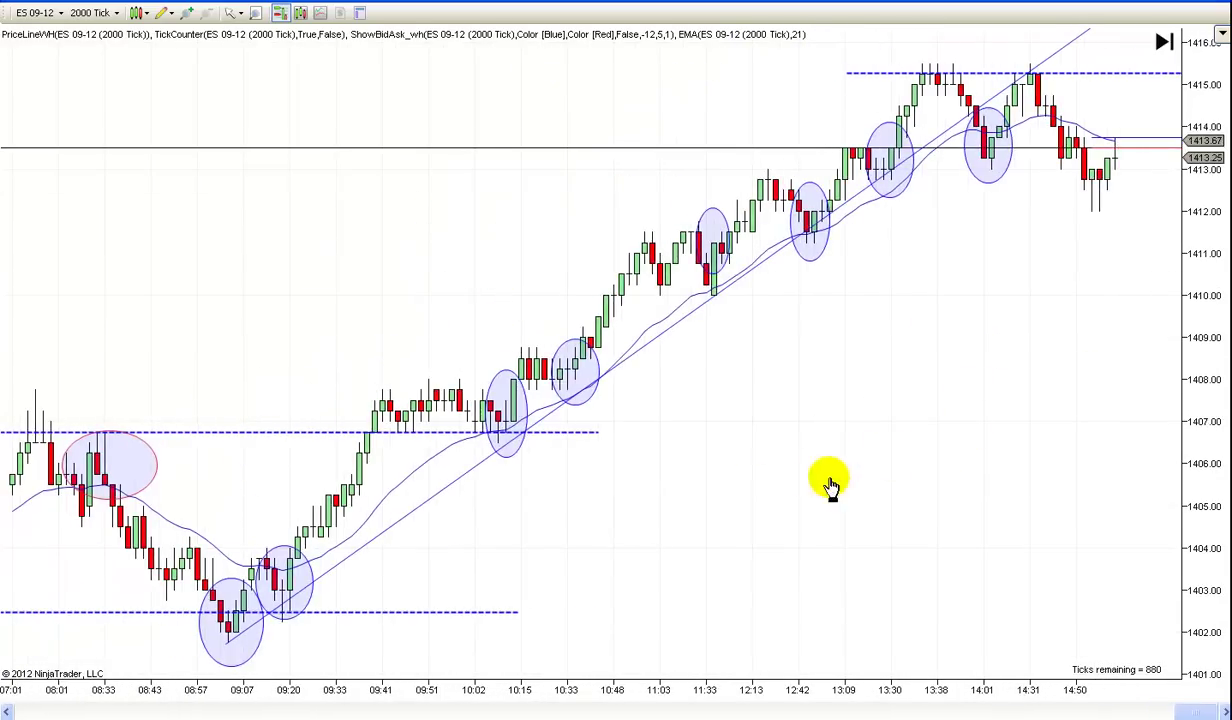
scroll(1010, 462, "up", 4)
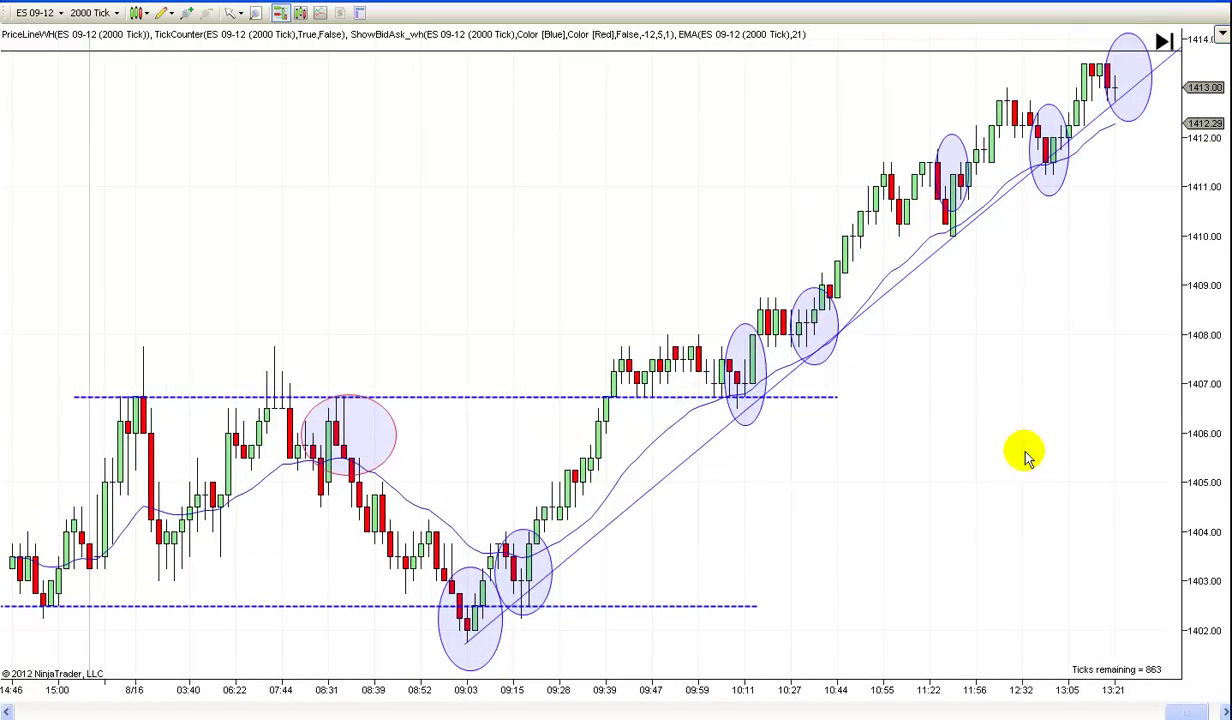
scroll(1005, 462, "up", 10)
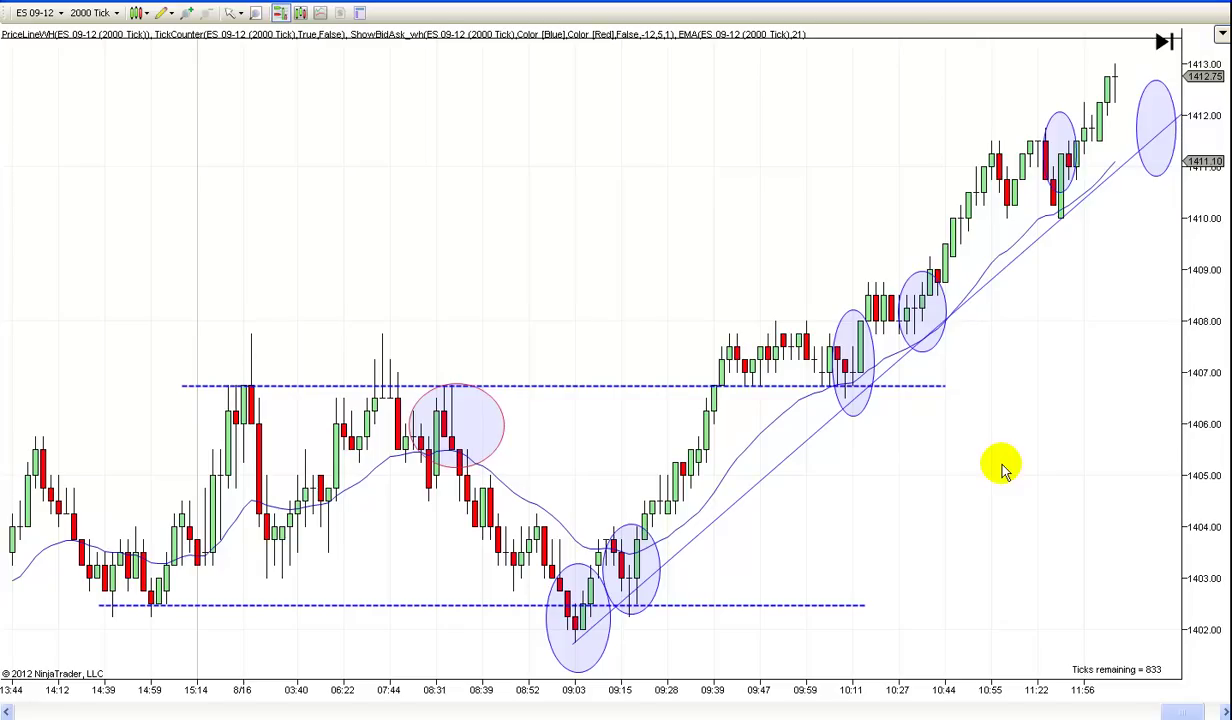
scroll(1003, 470, "down", 10)
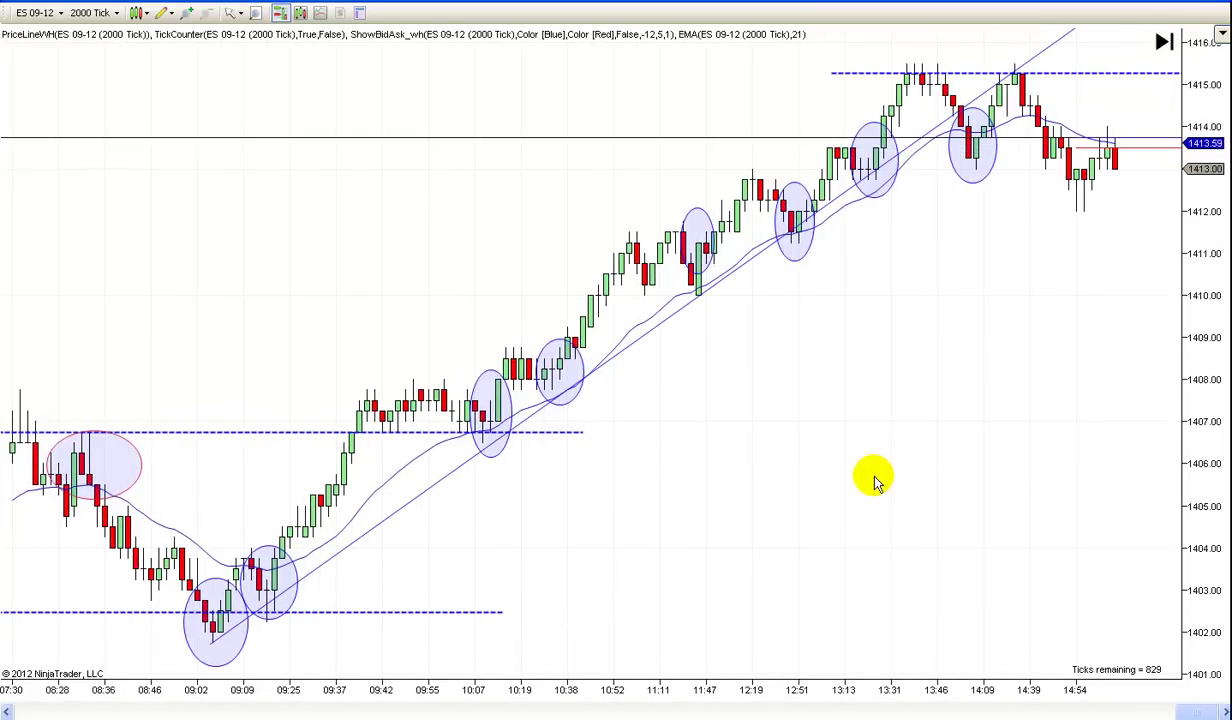
scroll(874, 482, "up", 3)
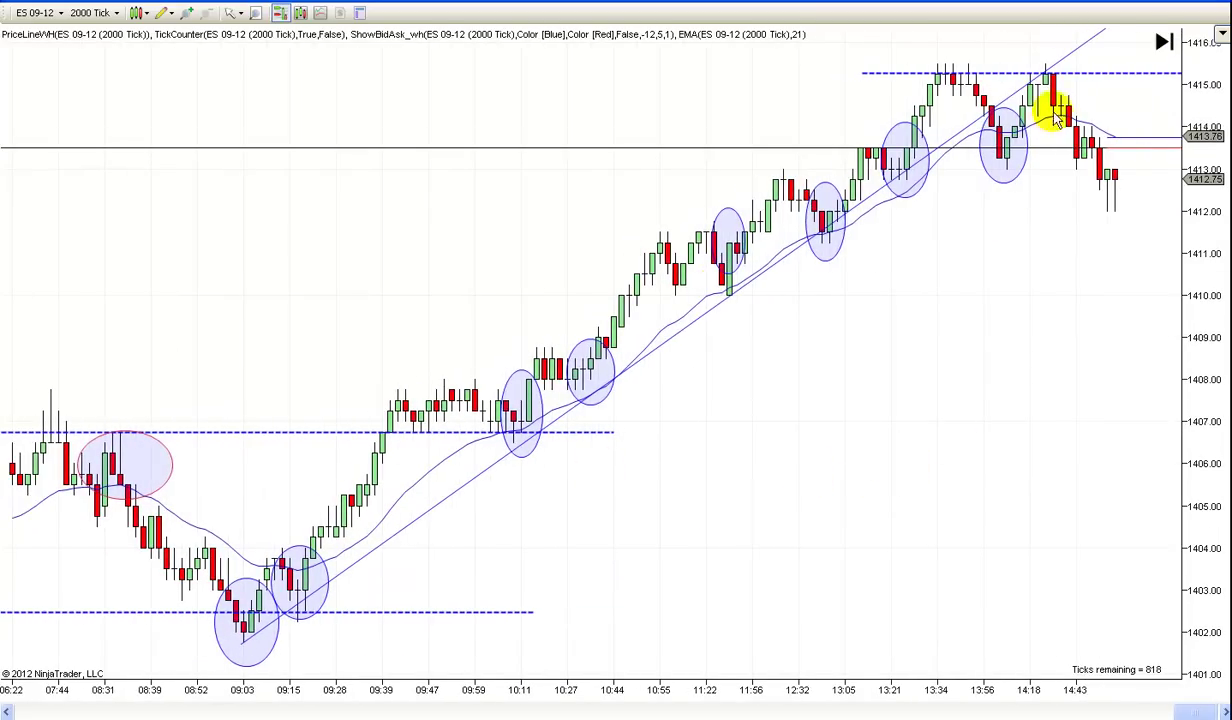
scroll(916, 445, "up", 10)
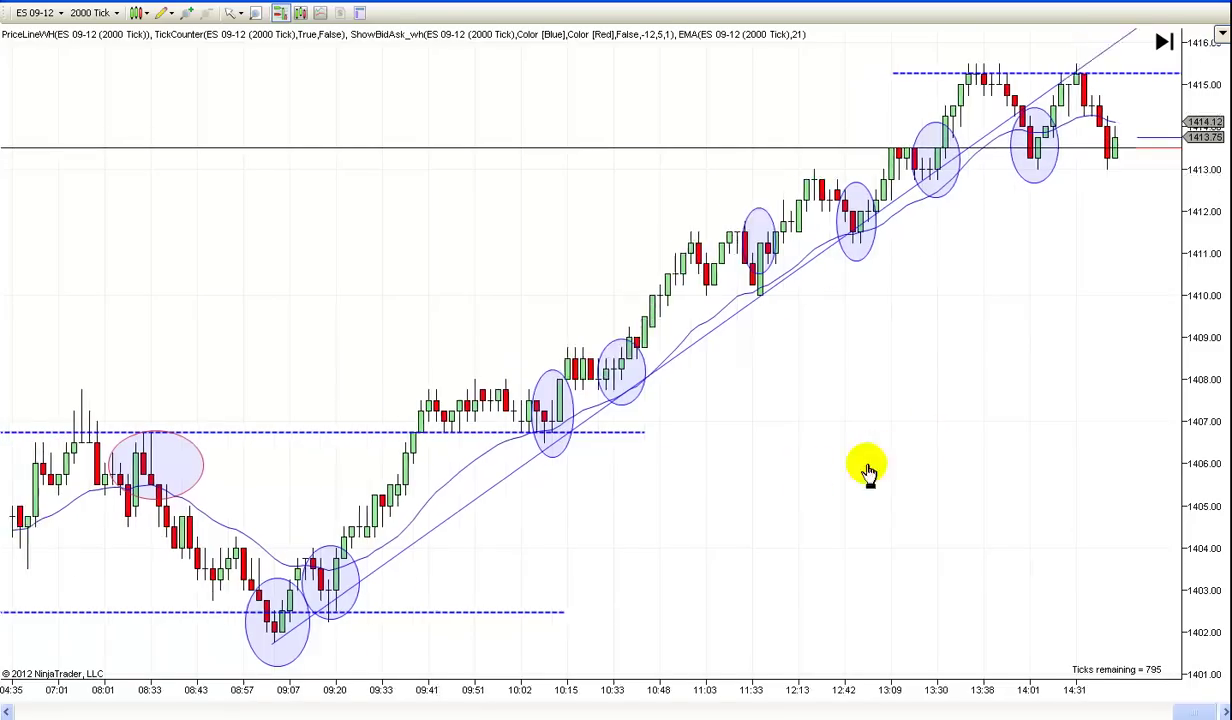
scroll(1059, 466, "up", 5)
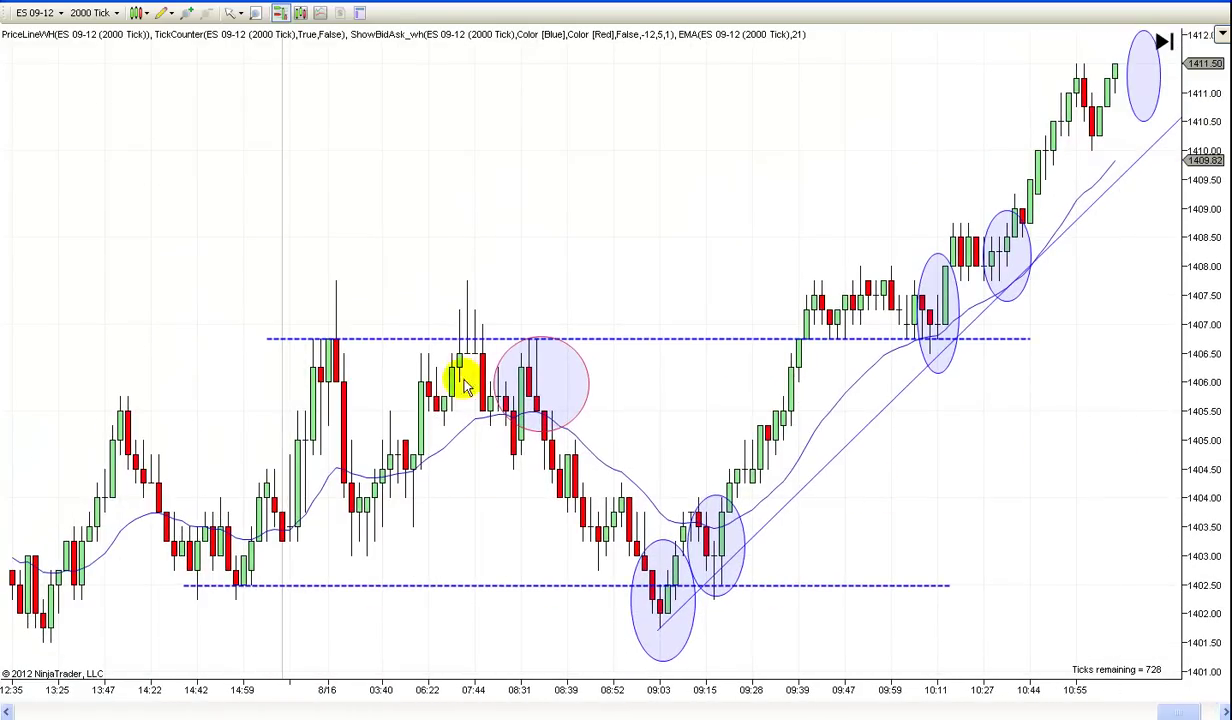
- Move the dashed 1402.50 support line back over the 8/15 session lows at 1401.50
scroll(1009, 507, "up", 12)
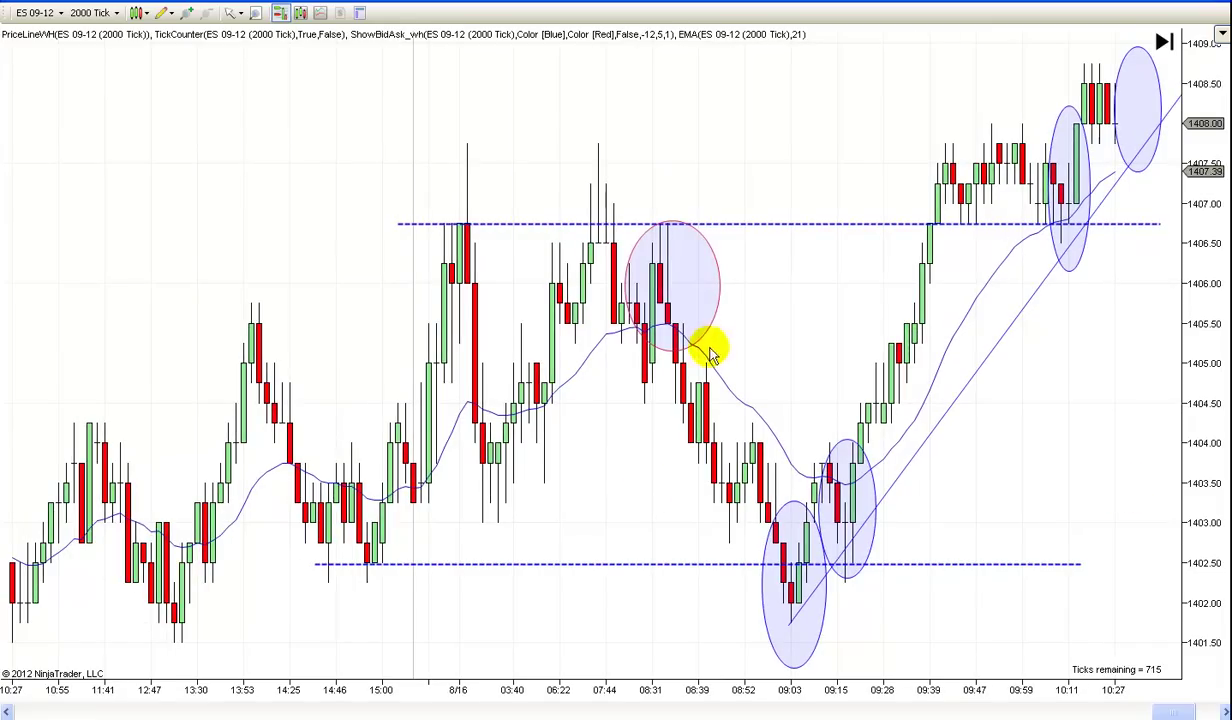
scroll(762, 663, "up", 20)
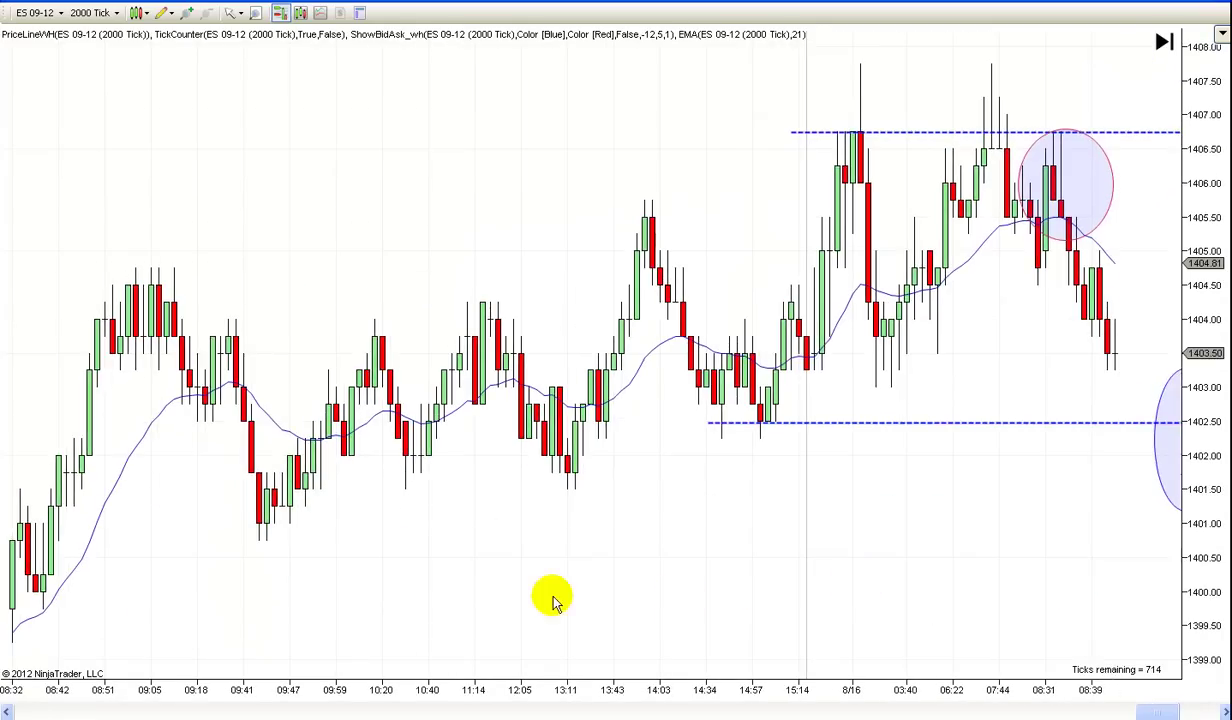
left_click_drag(1089, 360, 457, 418)
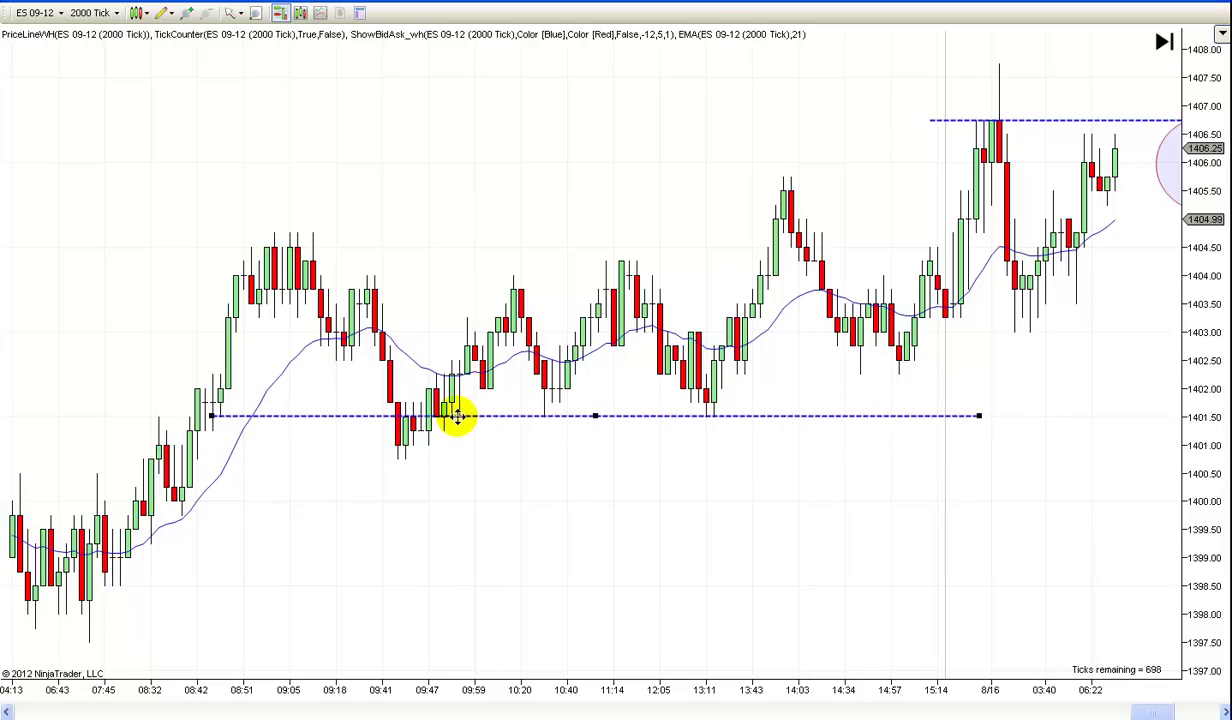
- Duplicate the dashed 1401.50 support line and place the copy at 1404.50 across the 8/15 session highs
right_click(517, 421)
key("Escape")
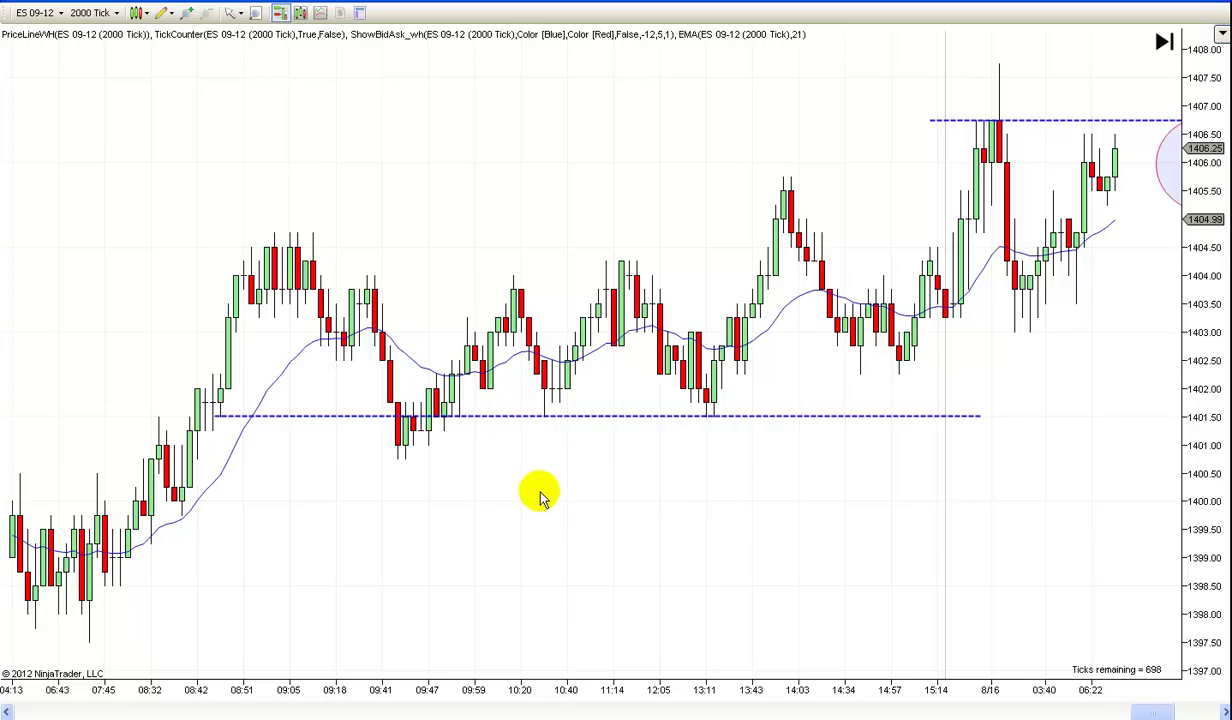
right_click(542, 495)
left_click(603, 505)
left_click_drag(539, 418, 534, 249)
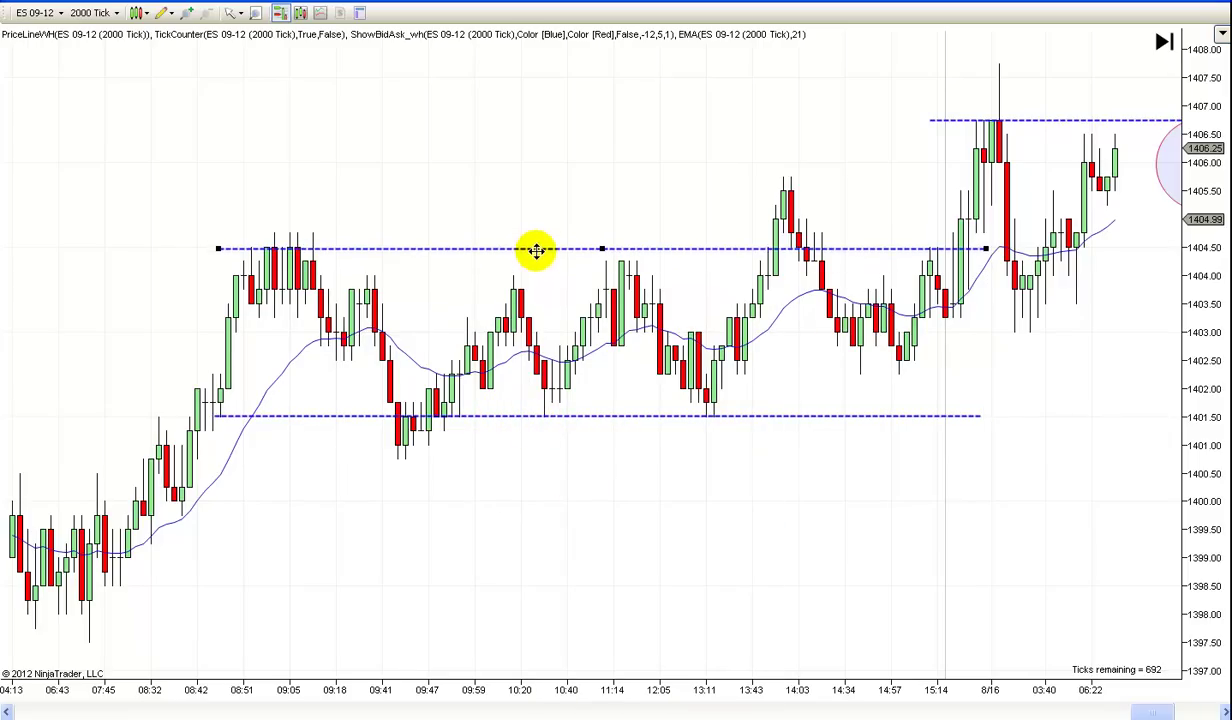
- Lower the copied resistance line over the 8/15 range to about 1404.25, and finally to about 1403.75
left_click_drag(587, 556, 732, 572)
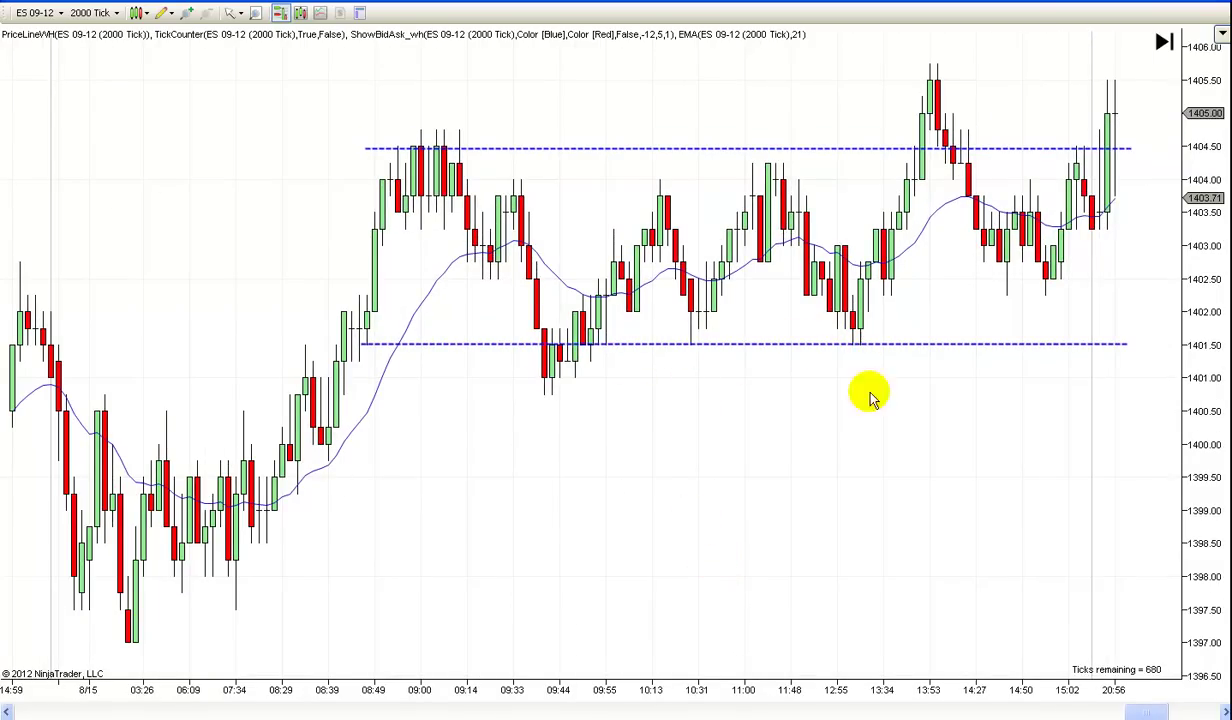
scroll(734, 484, "down", 5)
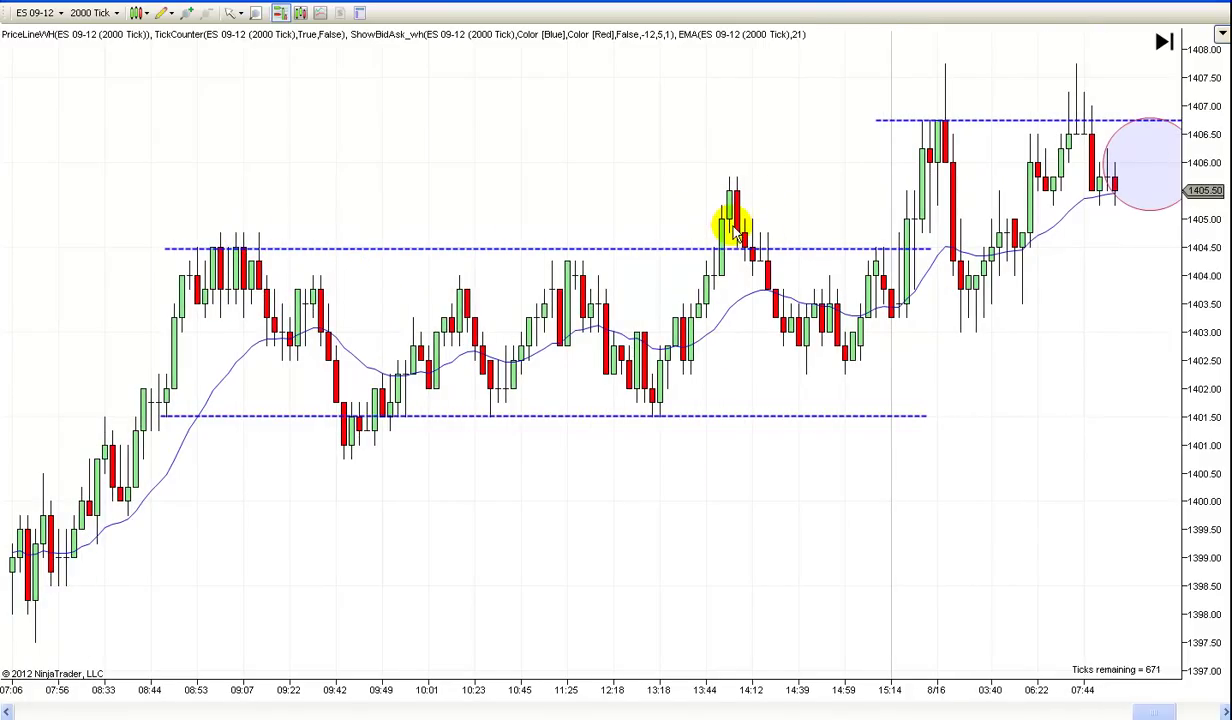
left_click_drag(627, 247, 627, 258)
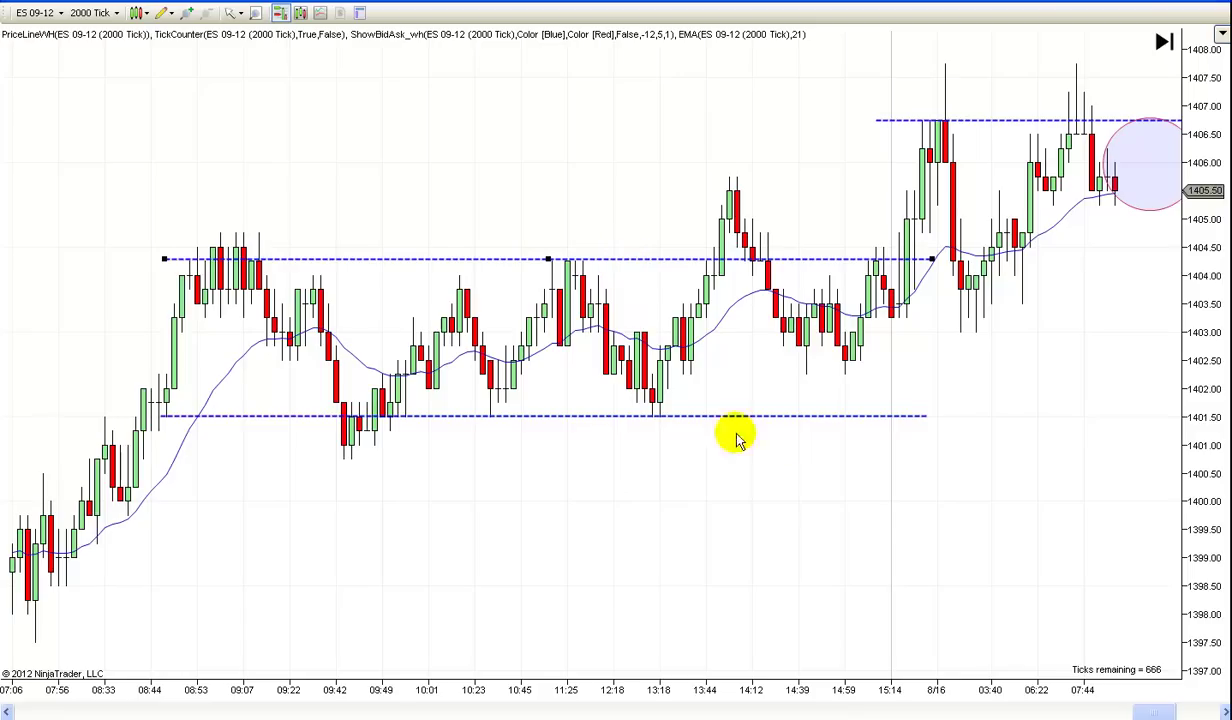
left_click_drag(594, 263, 608, 292)
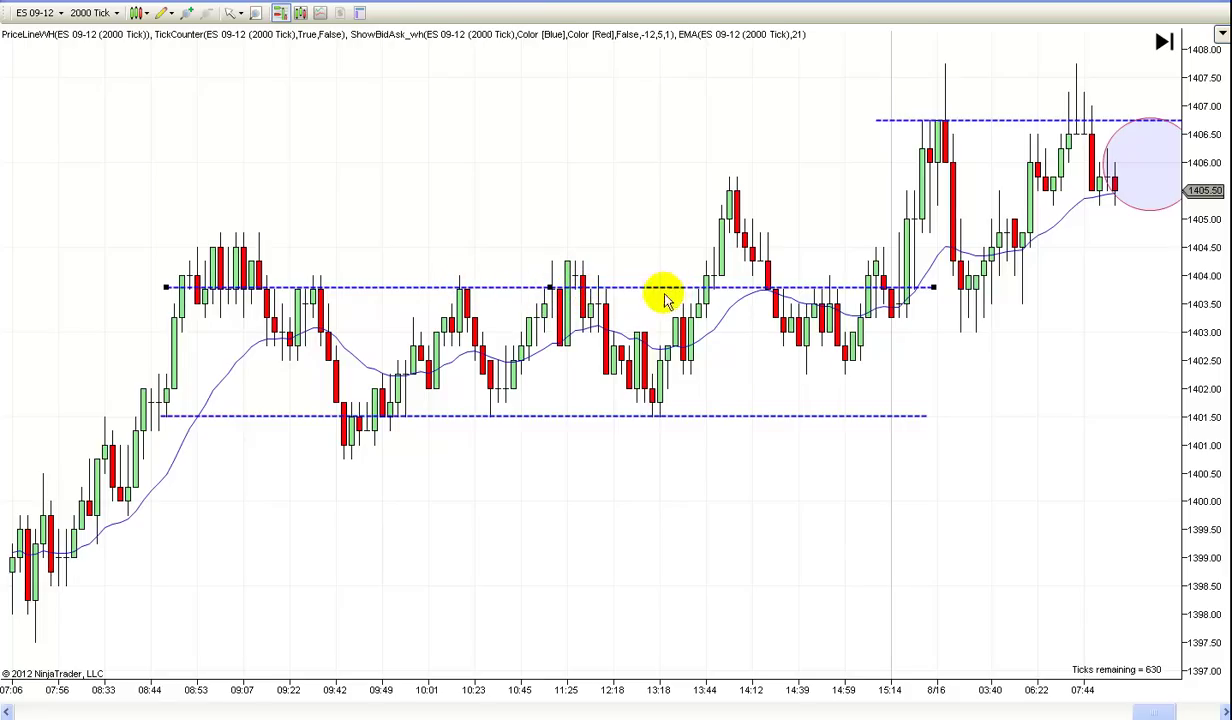
left_click(703, 488)
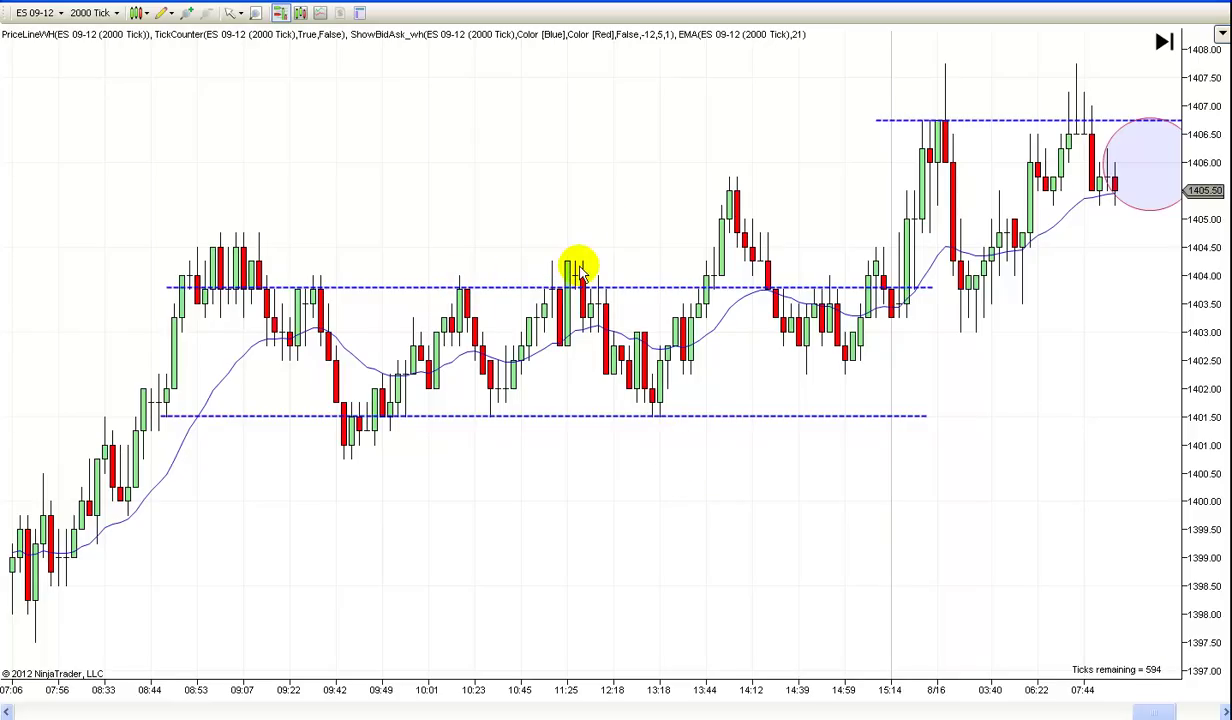
- Move the dashed 1403.75 line forward into the 8/16 session, placing it at about 1403.25
left_click_drag(734, 481, 779, 474)
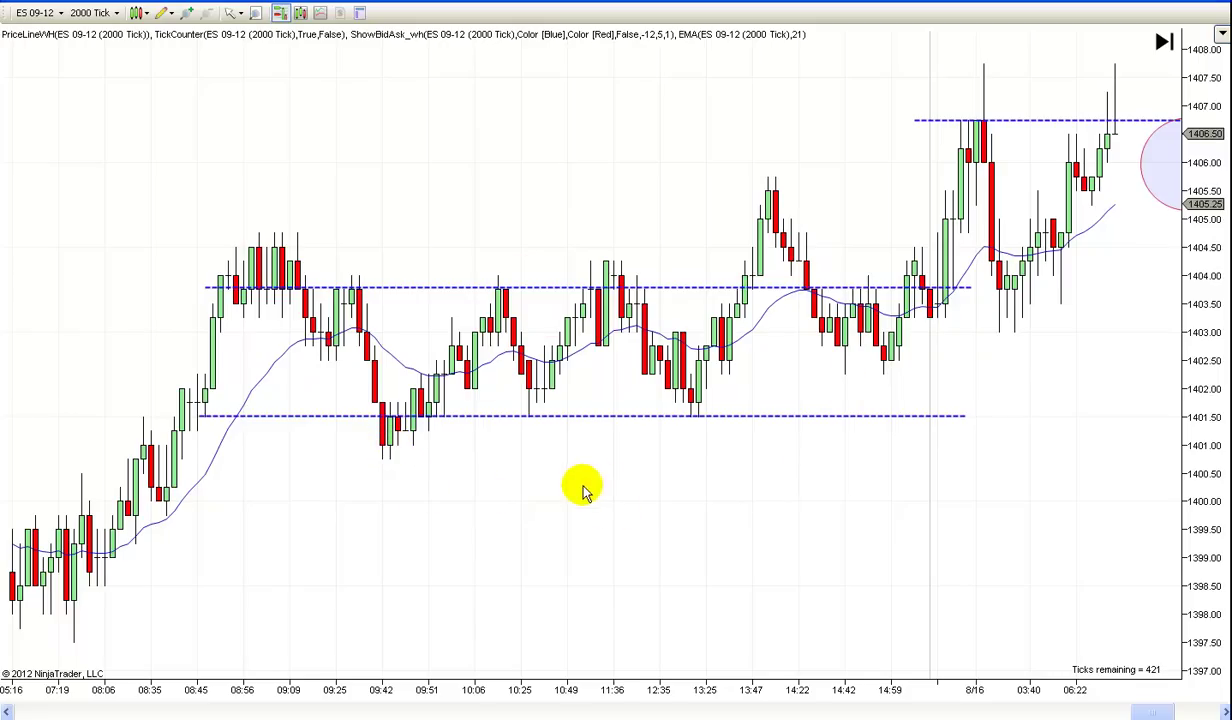
scroll(600, 495, "down", 2)
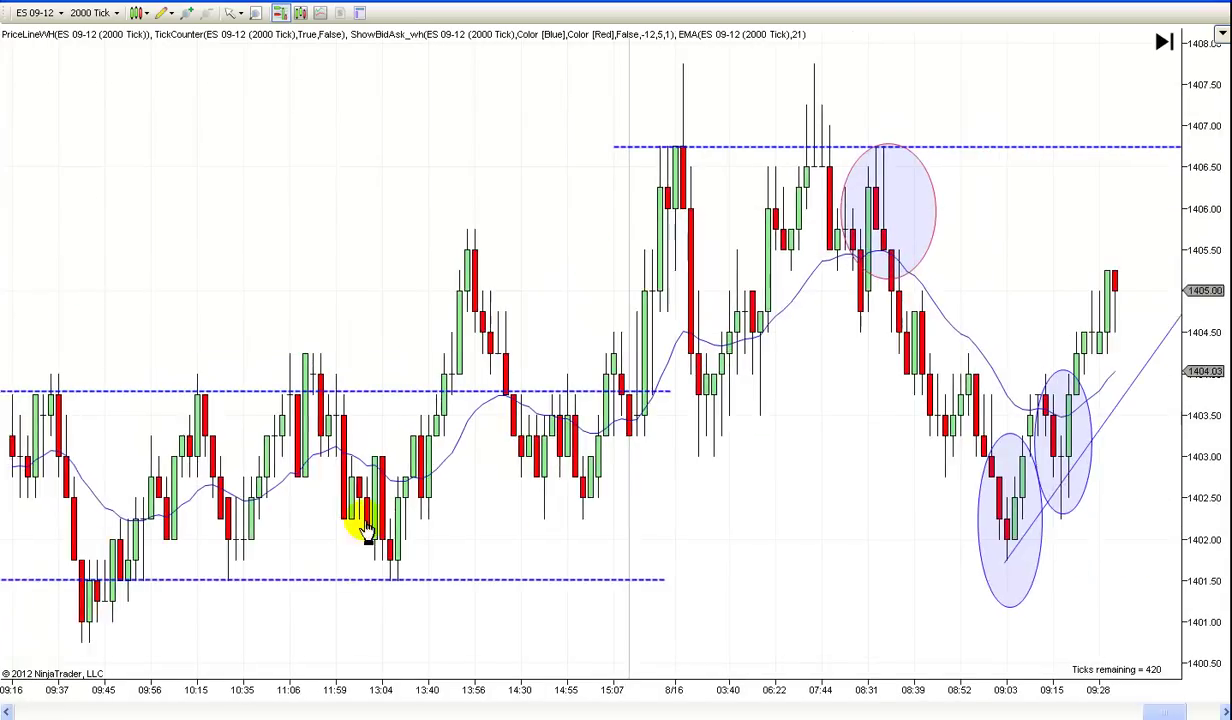
scroll(838, 522, "down", 5)
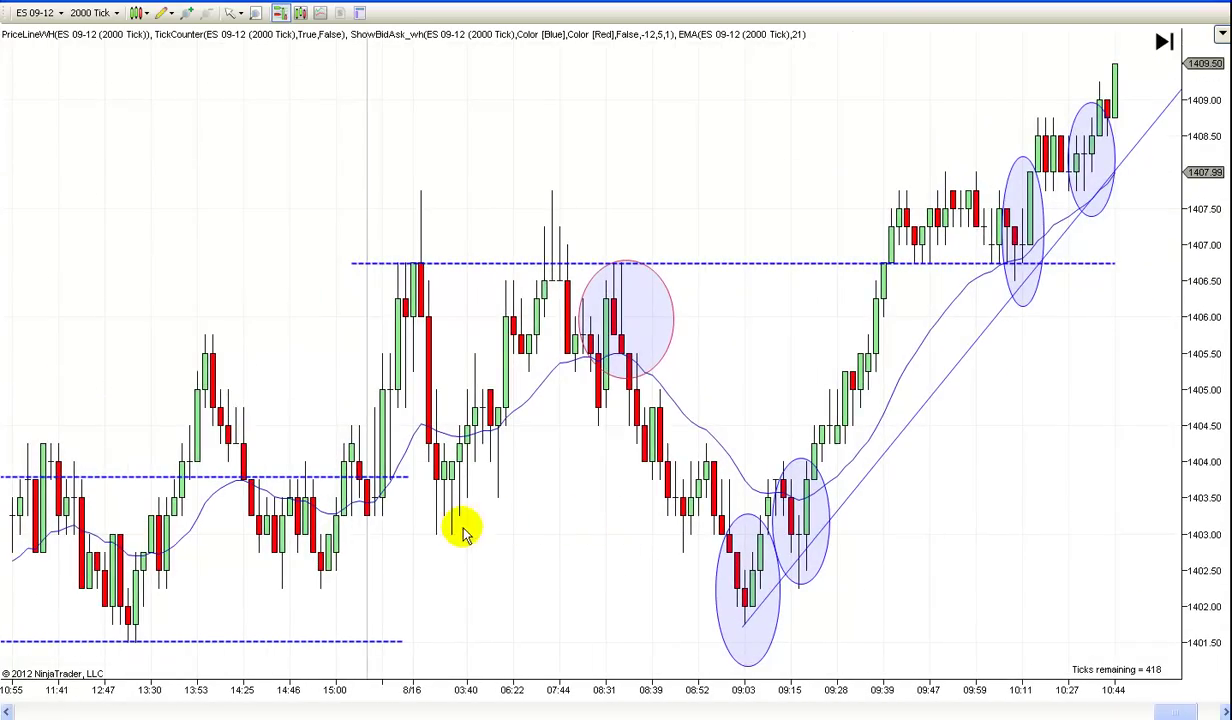
left_click_drag(205, 477, 733, 503)
scroll(590, 580, "up", 1)
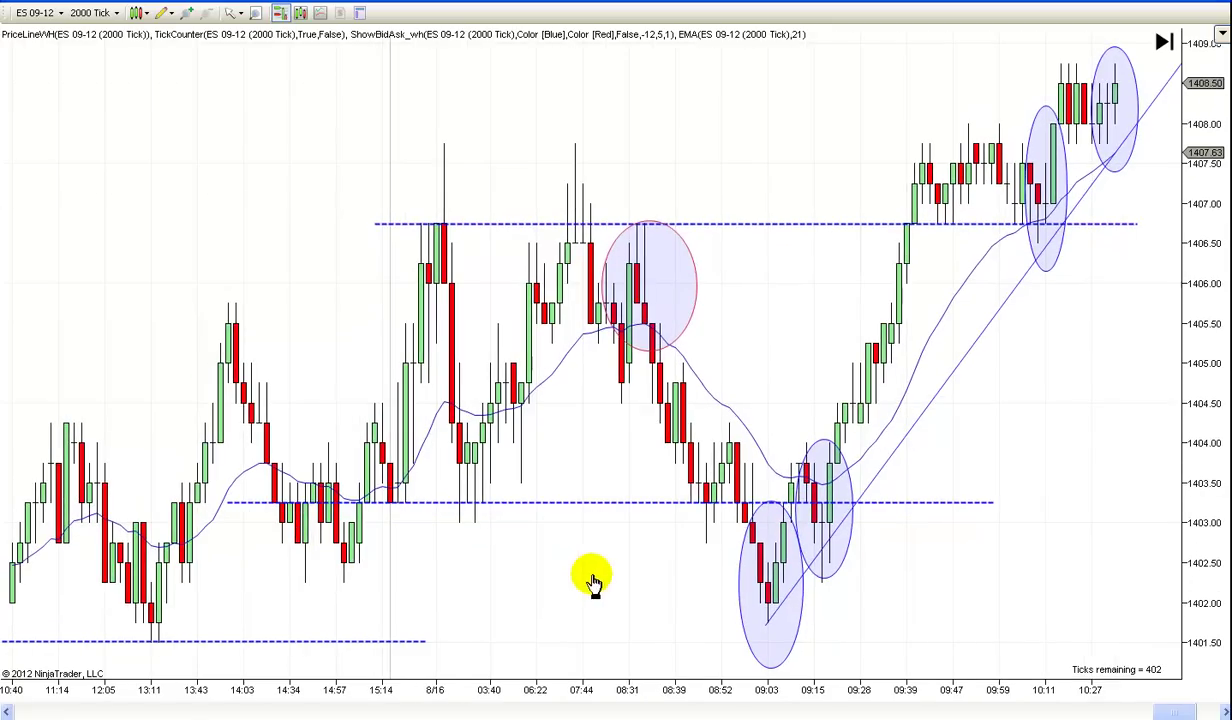
- Lower the dashed 1403.25 line to 1402.50, connecting the prior afternoon's lows with the 09:03 and 09:15 entries
left_click_drag(594, 572, 612, 572)
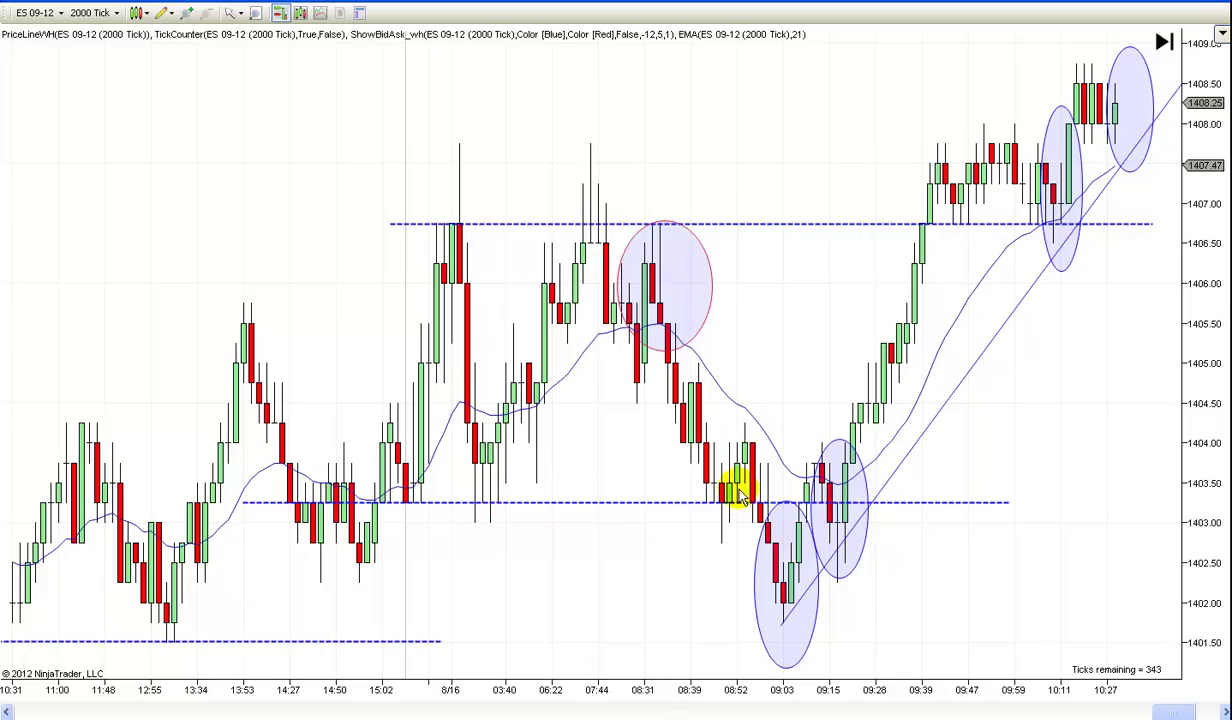
scroll(632, 550, "down", 3)
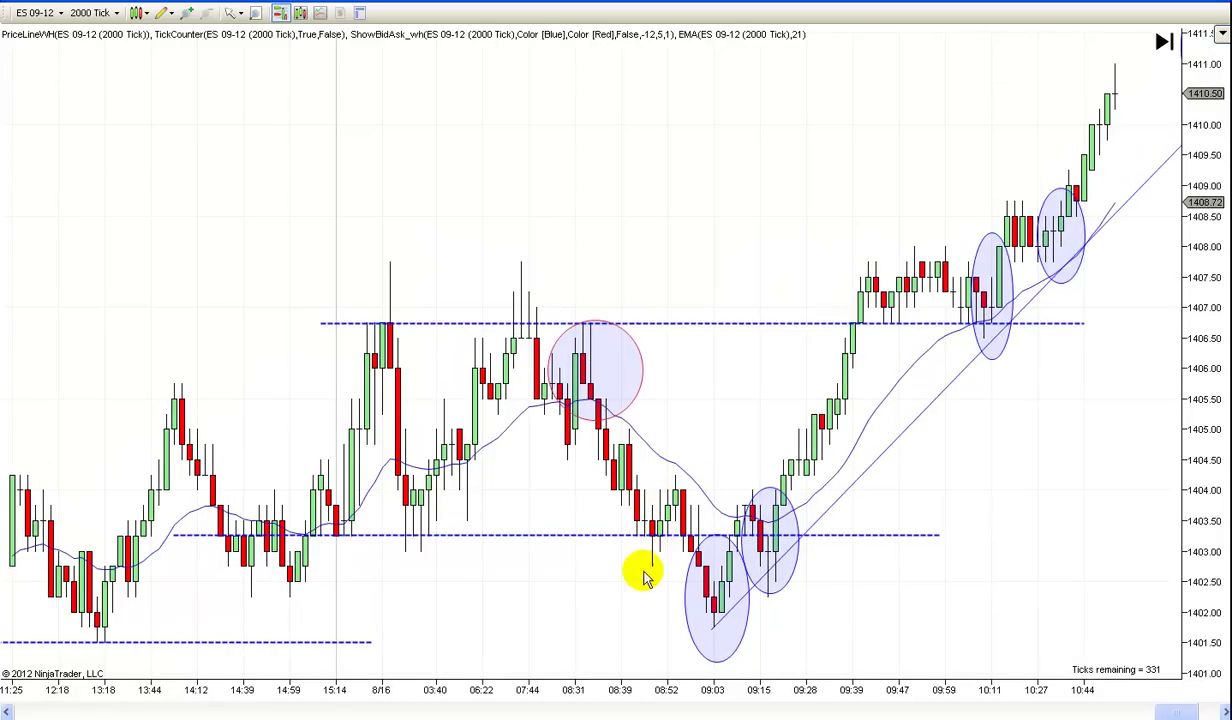
scroll(640, 580, "up", 3)
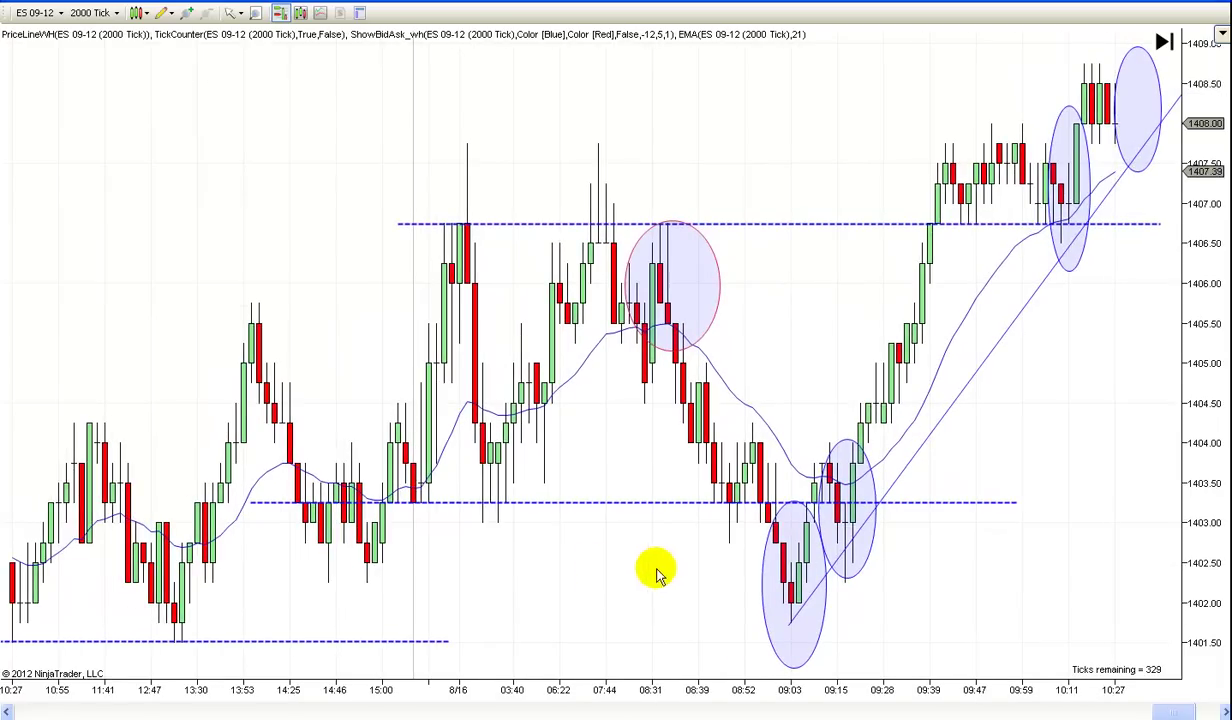
scroll(551, 580, "up", 1)
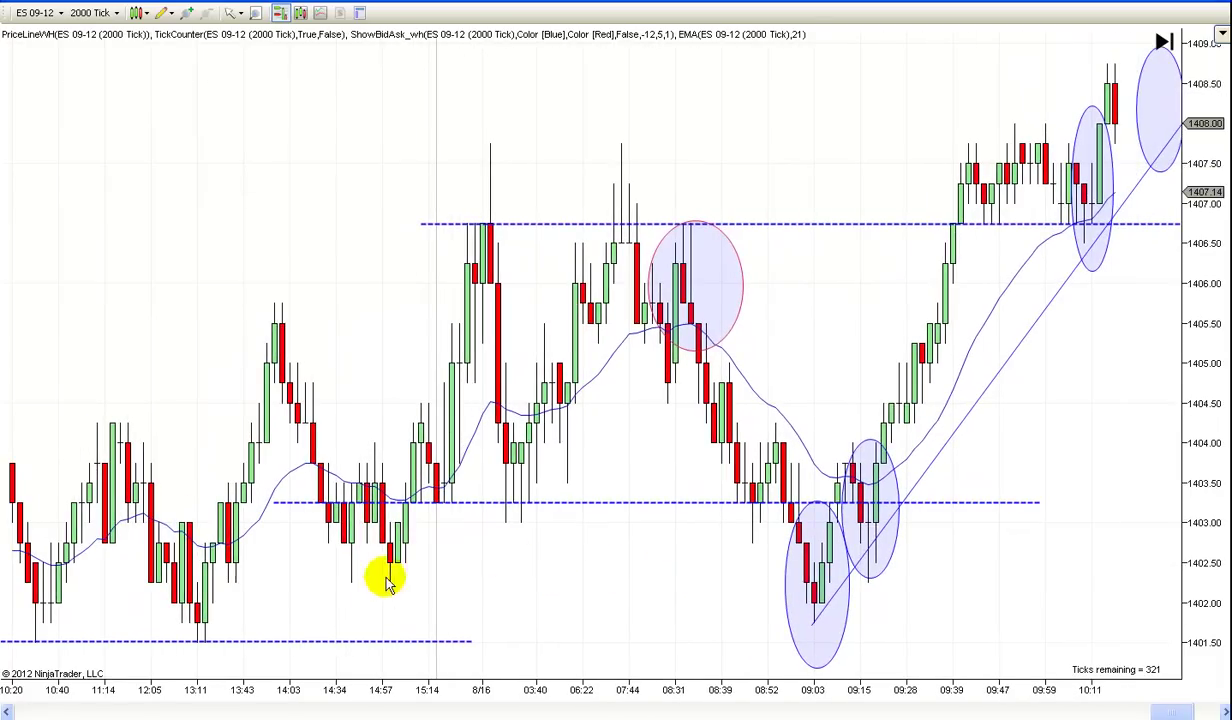
left_click_drag(571, 510, 569, 563)
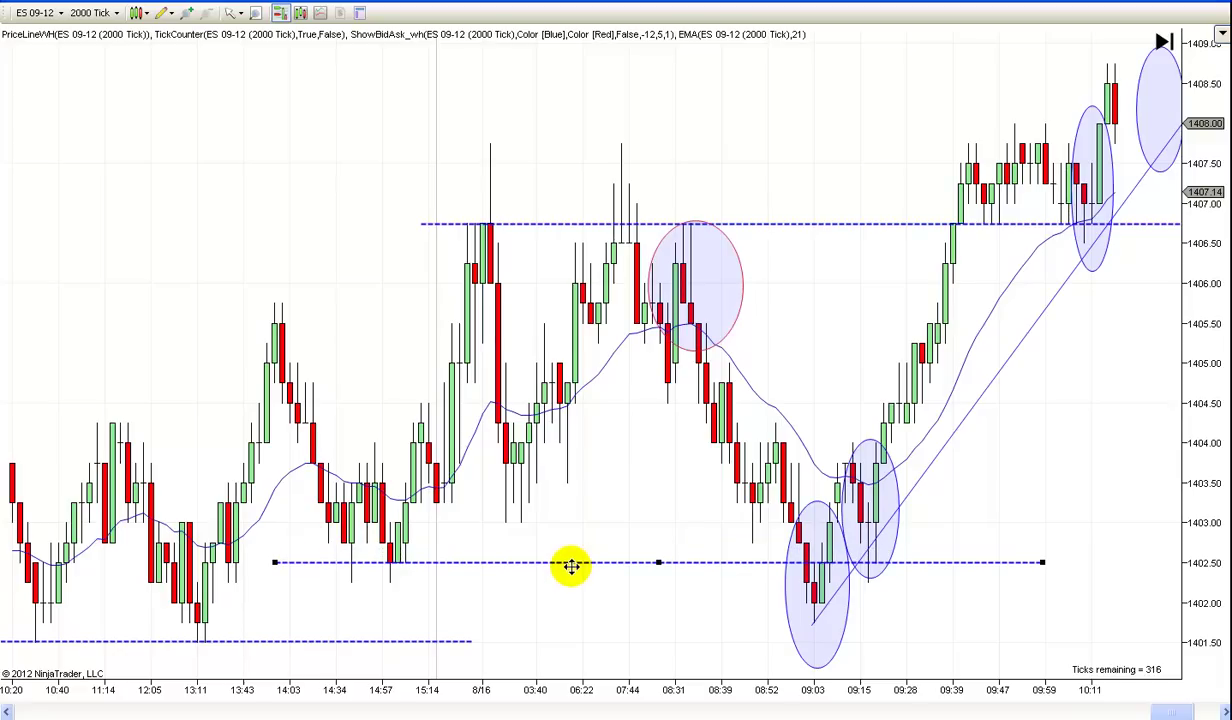
- Extend the dashed 1401.50 line's placement into 8/16 by moving it to about 1401.75 at the 09:03 low
scroll(549, 608, "down", 1)
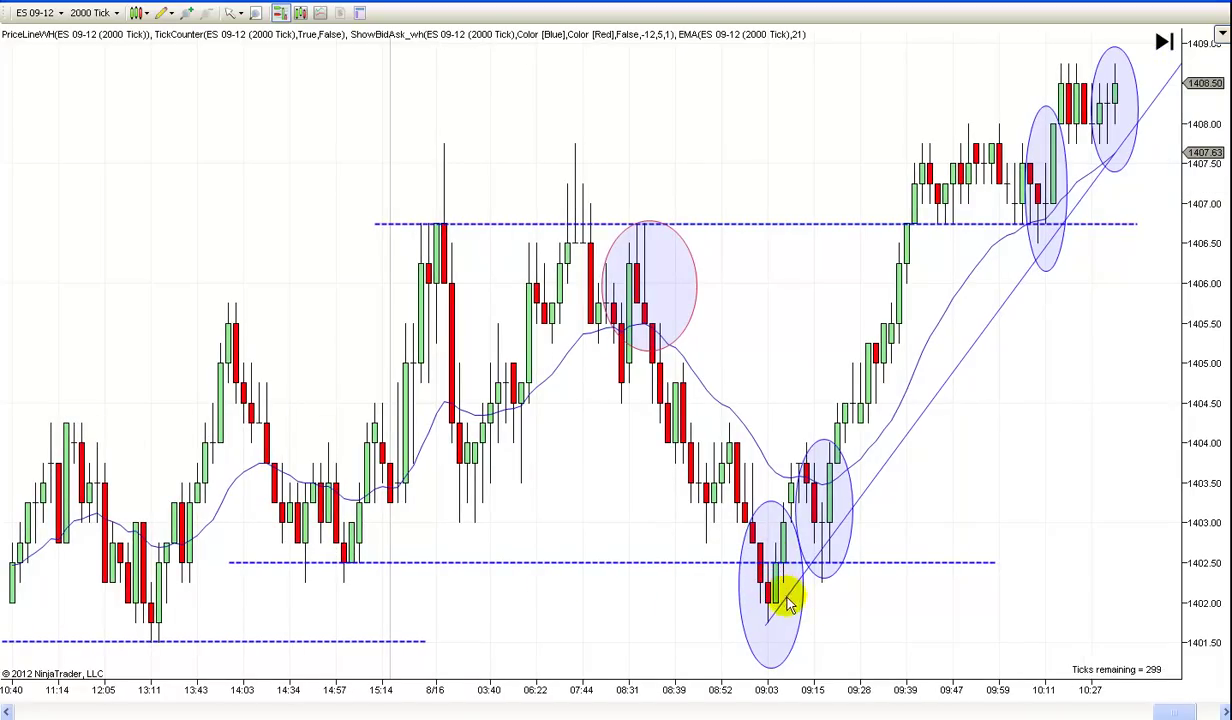
scroll(843, 625, "down", 1)
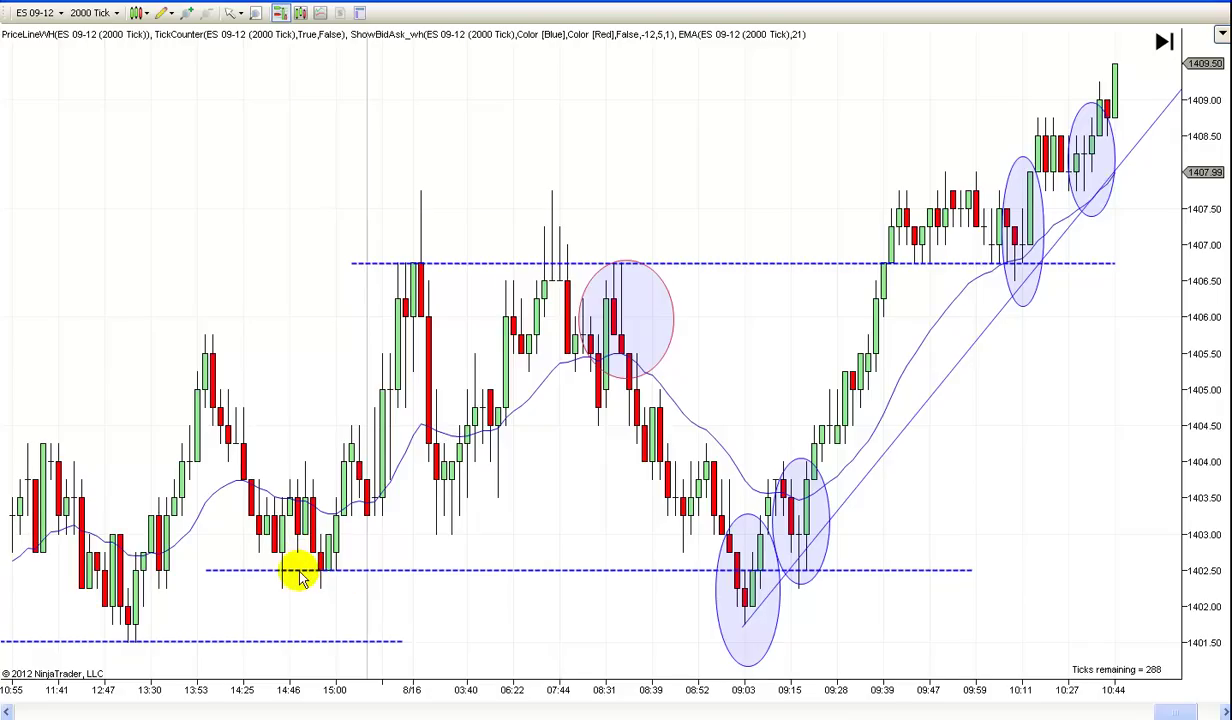
left_click(206, 636)
left_click_drag(206, 636, 620, 624)
- Compare the two support lines around the 09:03 entry and delete the lower dashed line at 1401.75
scroll(626, 652, "up", 5)
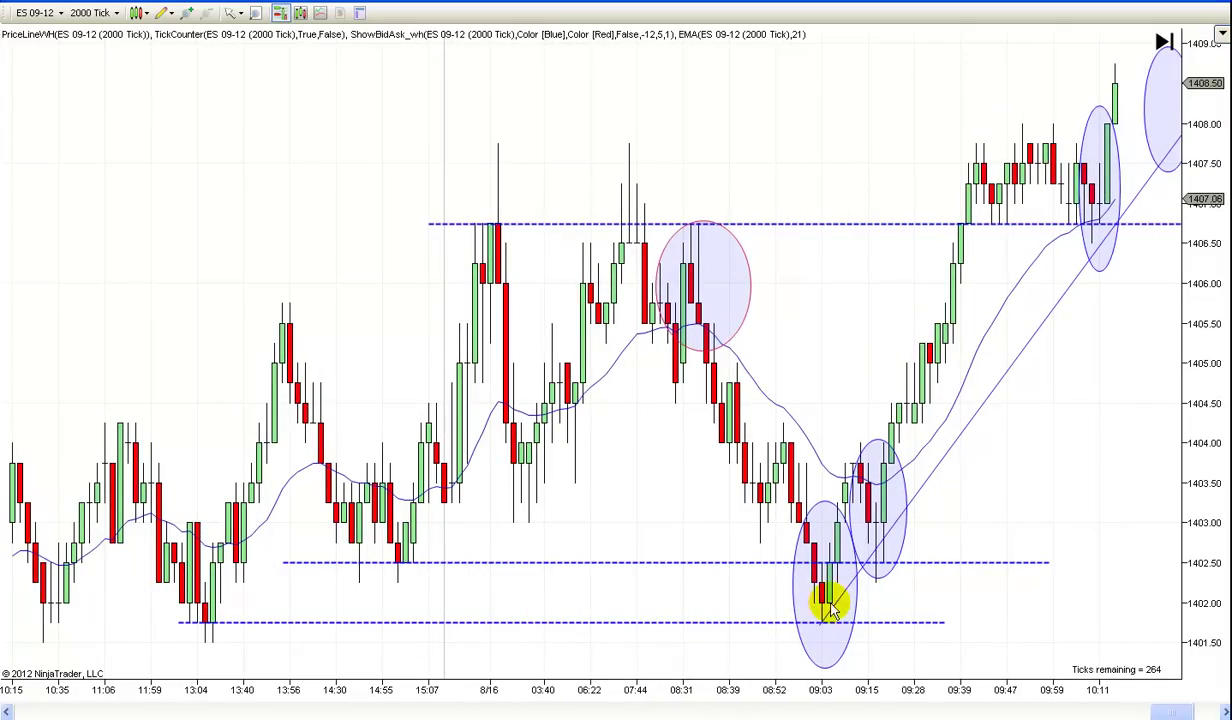
left_click_drag(1017, 583, 697, 635)
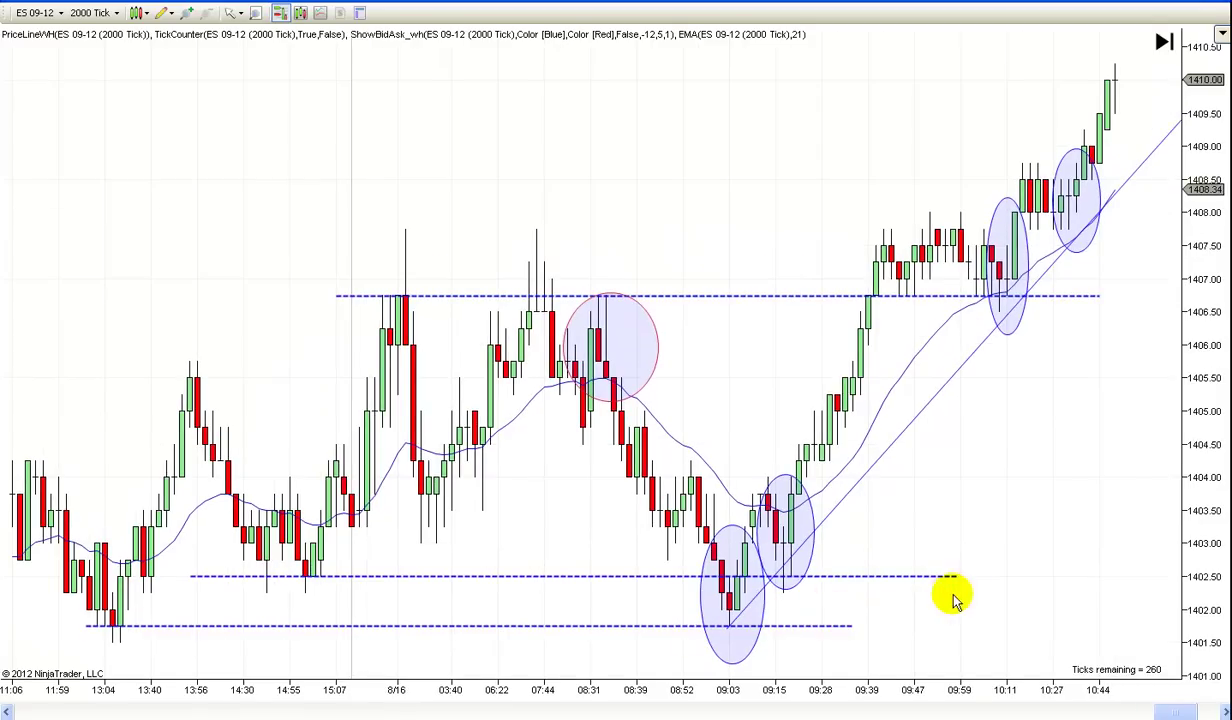
left_click_drag(917, 575, 850, 613)
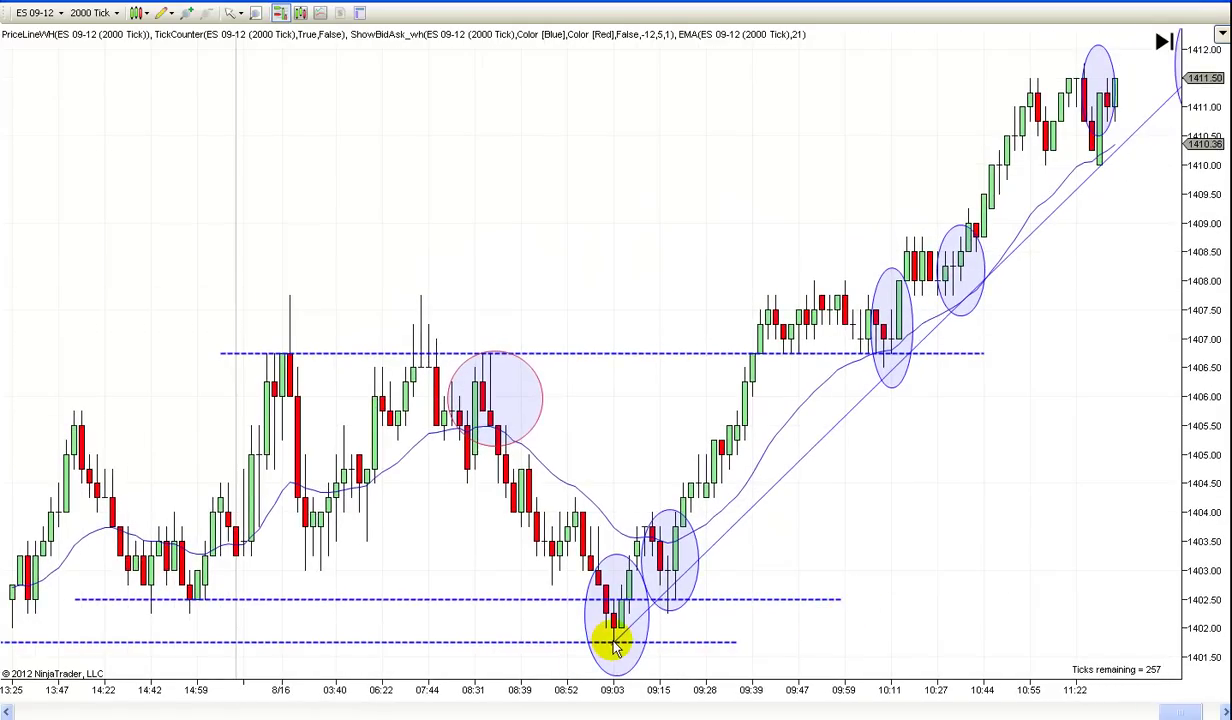
left_click_drag(903, 591, 636, 602)
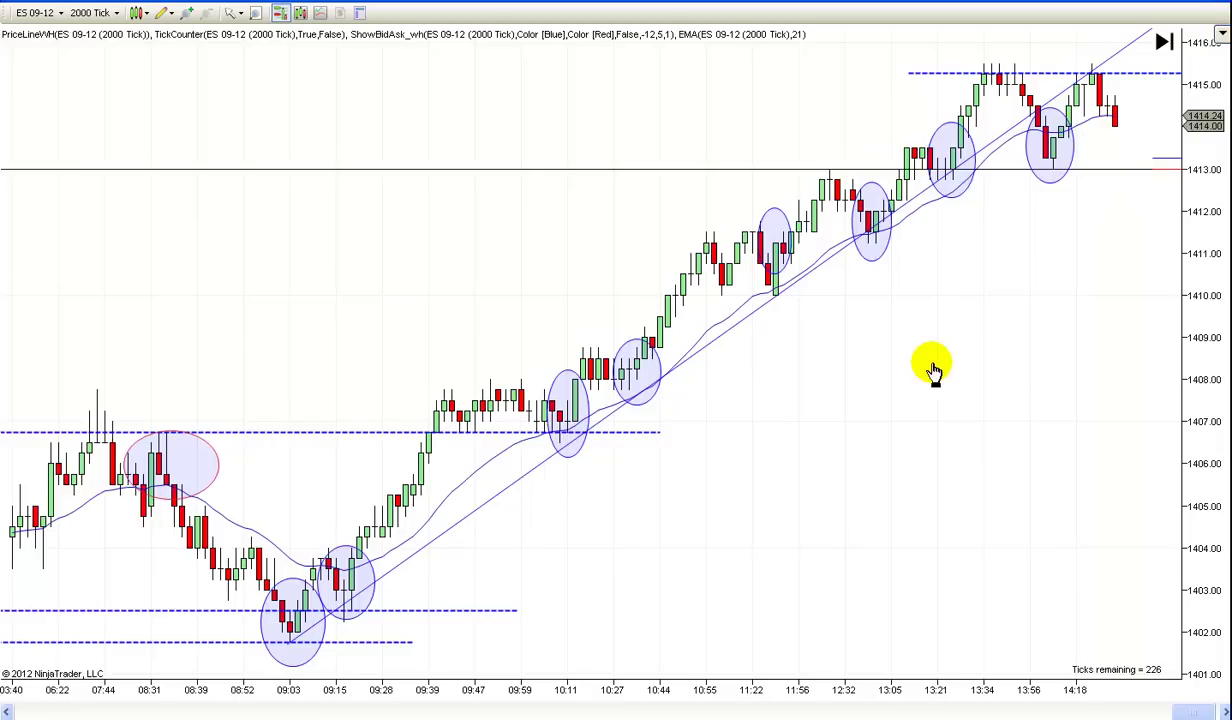
scroll(790, 410, "up", 8)
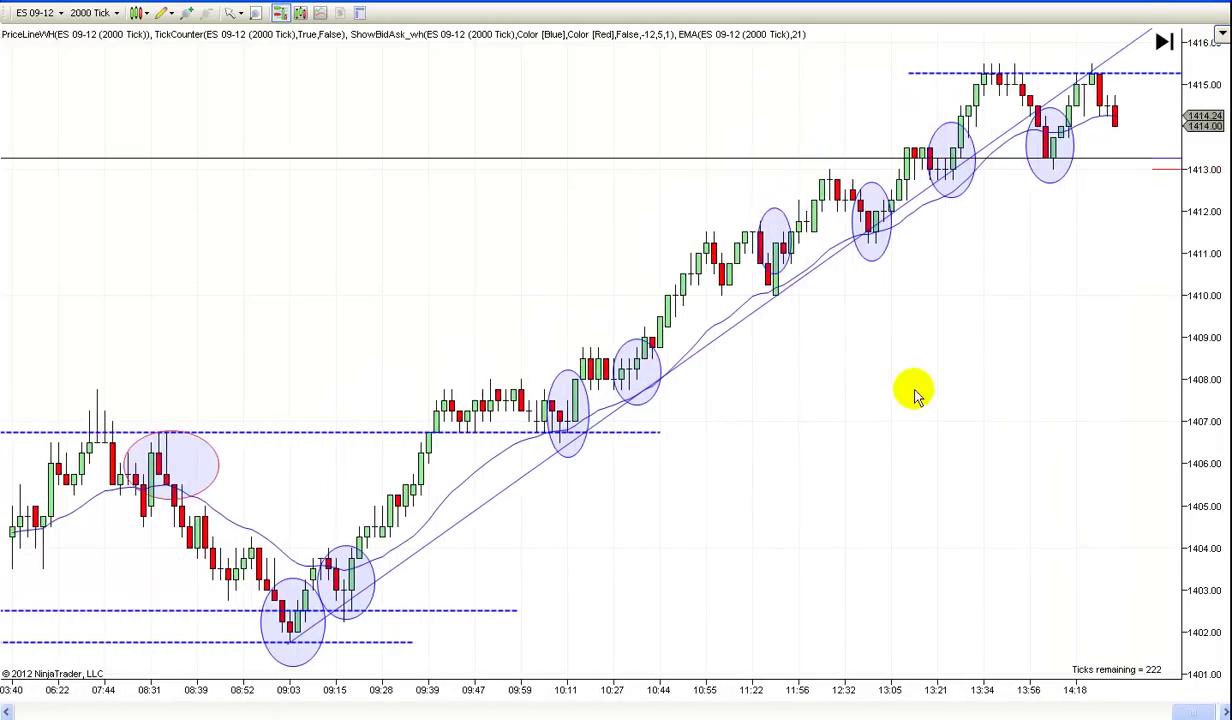
scroll(830, 426, "down", 3)
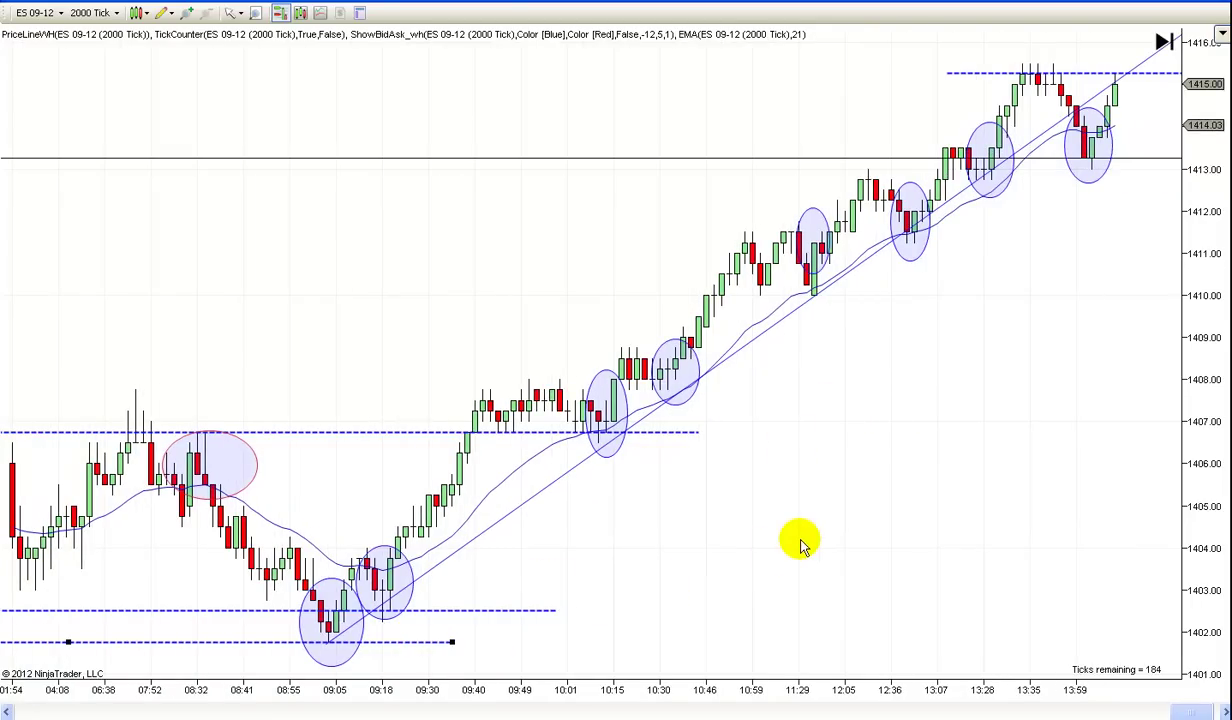
scroll(835, 538, "up", 3)
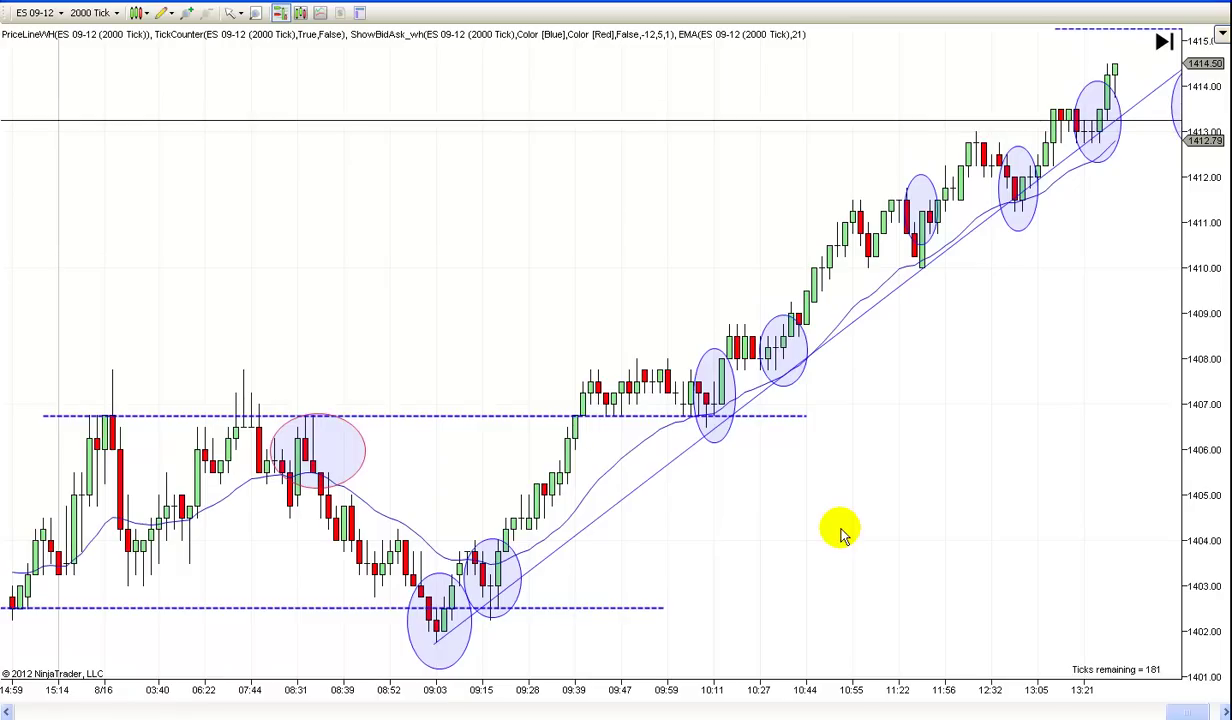
- Examine the 8/16 session from the red-circled short setup through the trend-line pullbacks to the latest bars after 15:00
scroll(797, 580, "down", 5)
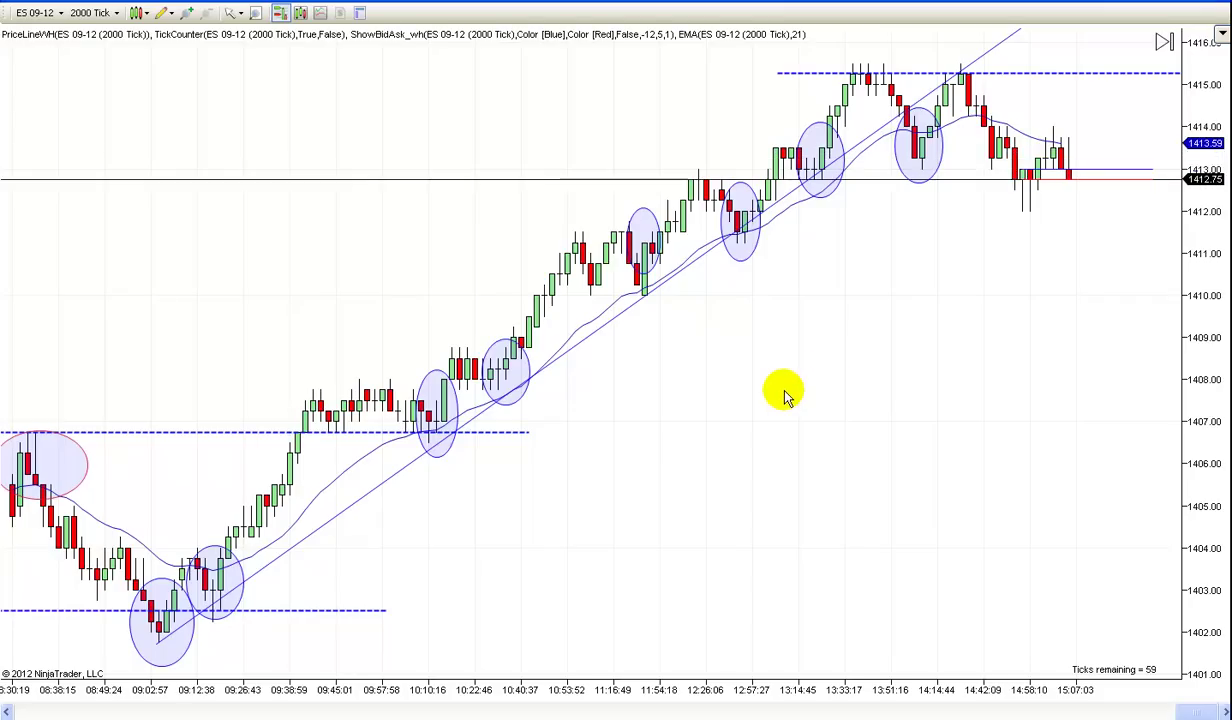
left_click_drag(784, 396, 806, 393)
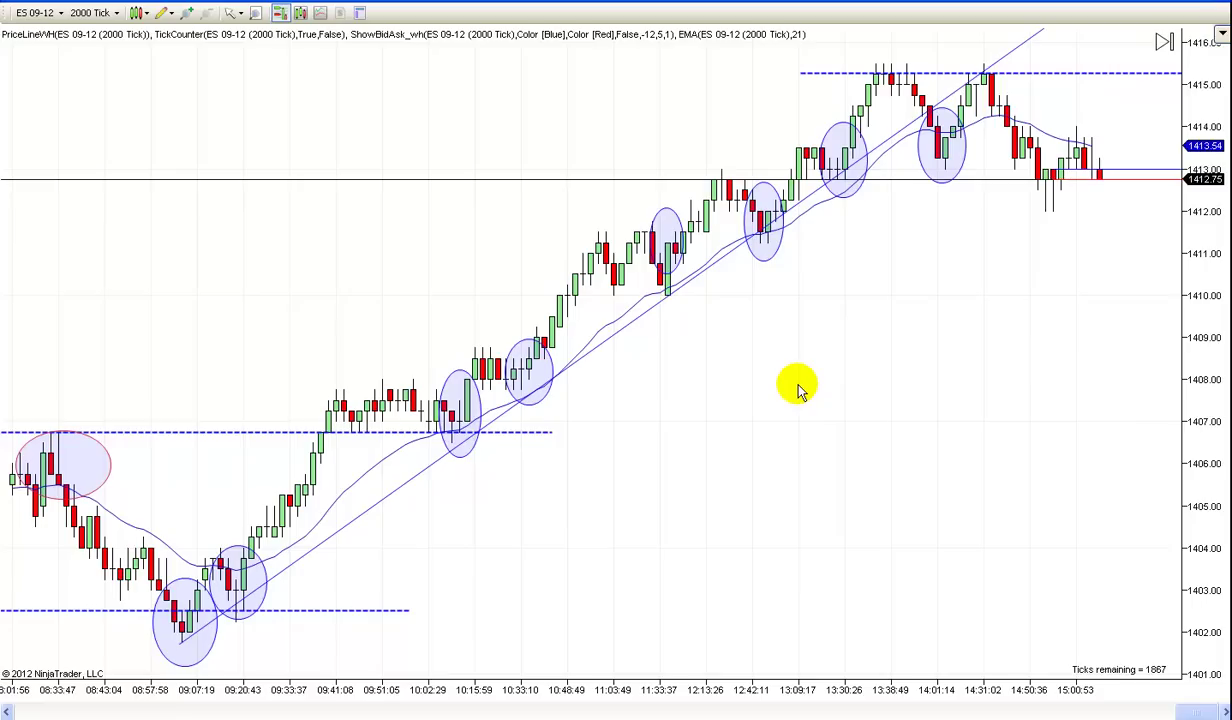
left_click_drag(800, 390, 760, 400)
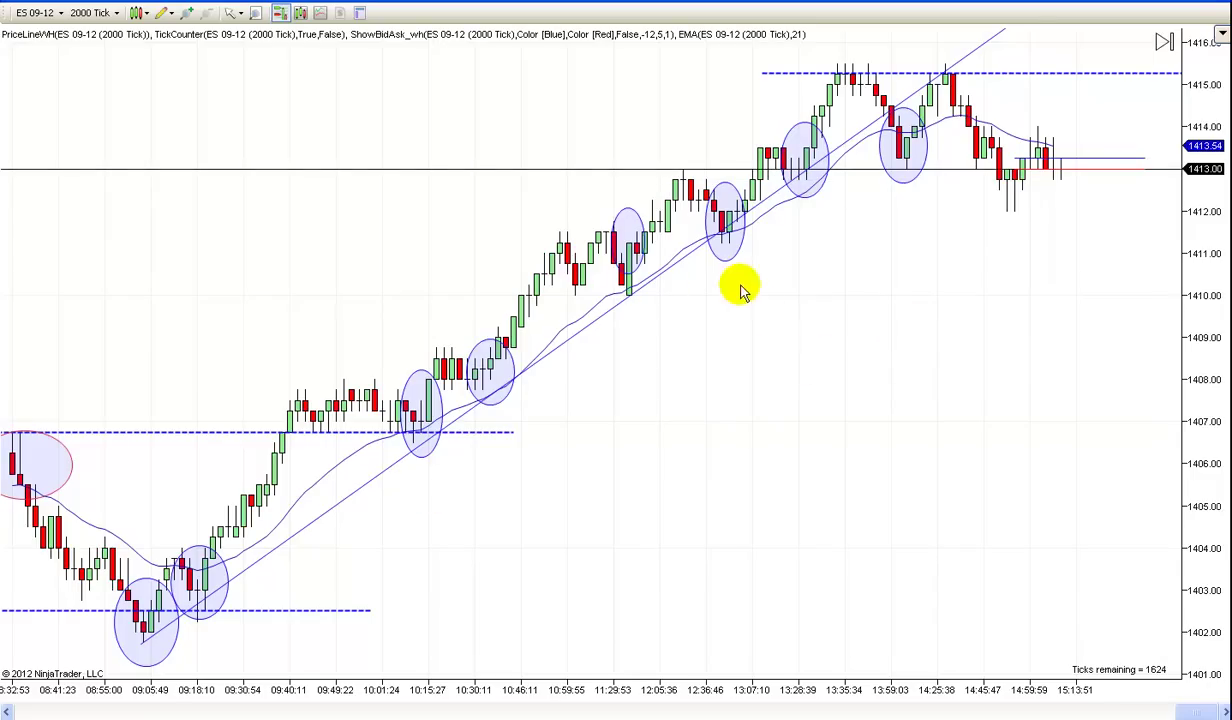
left_click_drag(788, 365, 875, 352)
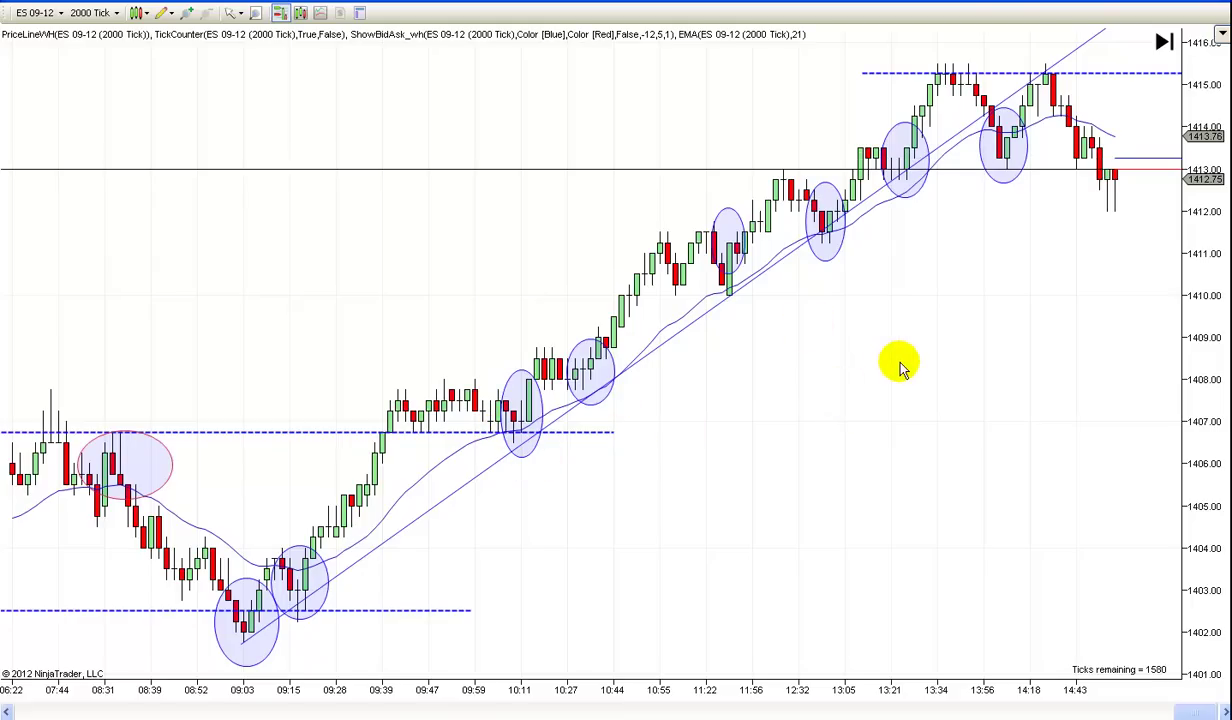
scroll(1075, 352, "up", 10)
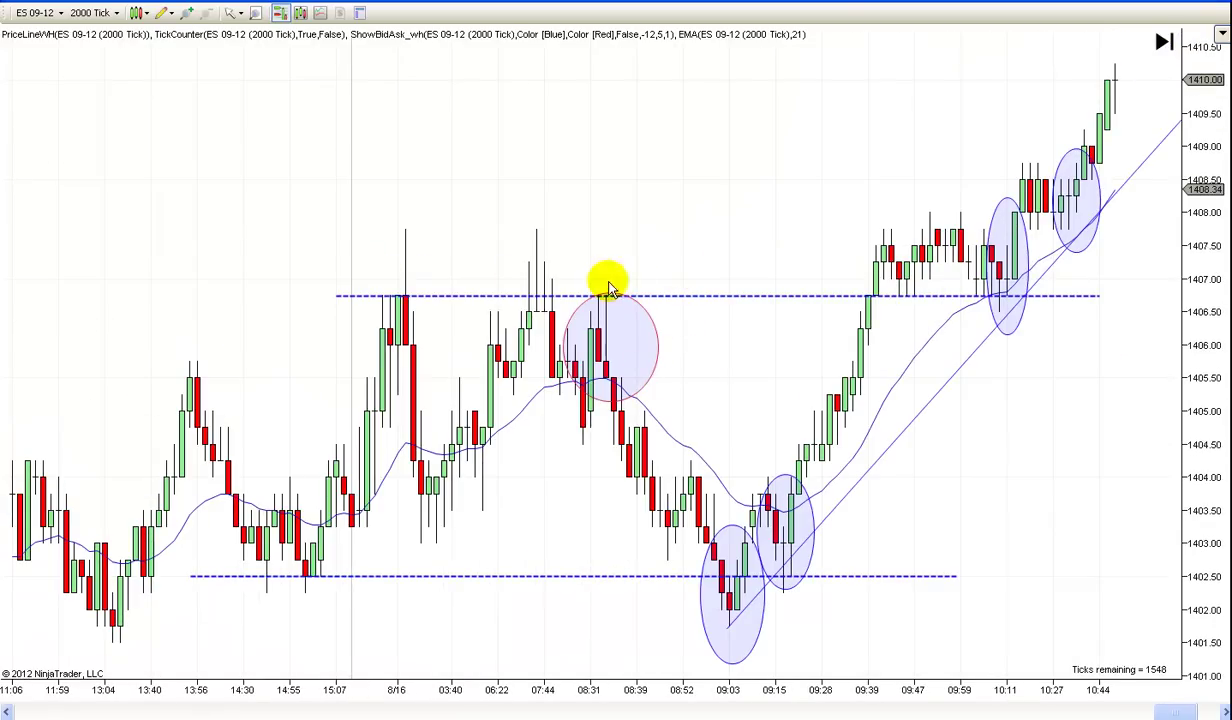
scroll(1070, 546, "down", 10)
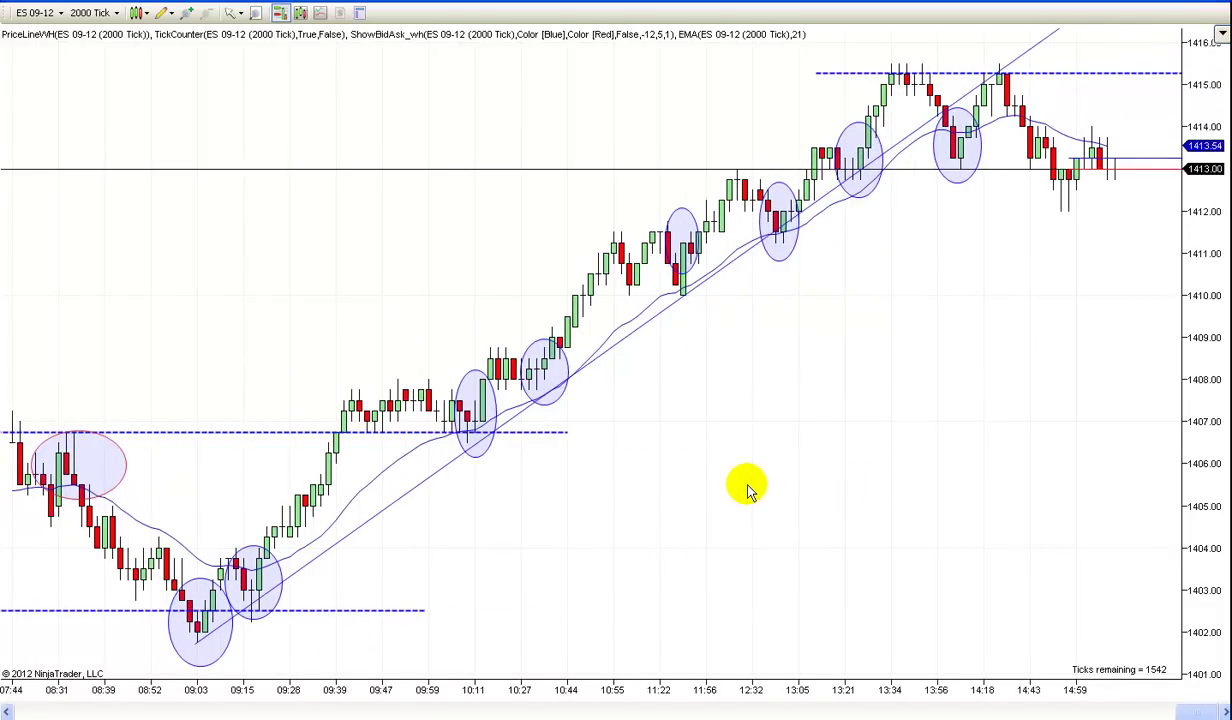
scroll(751, 490, "down", 2)
scroll(772, 476, "up", 2)
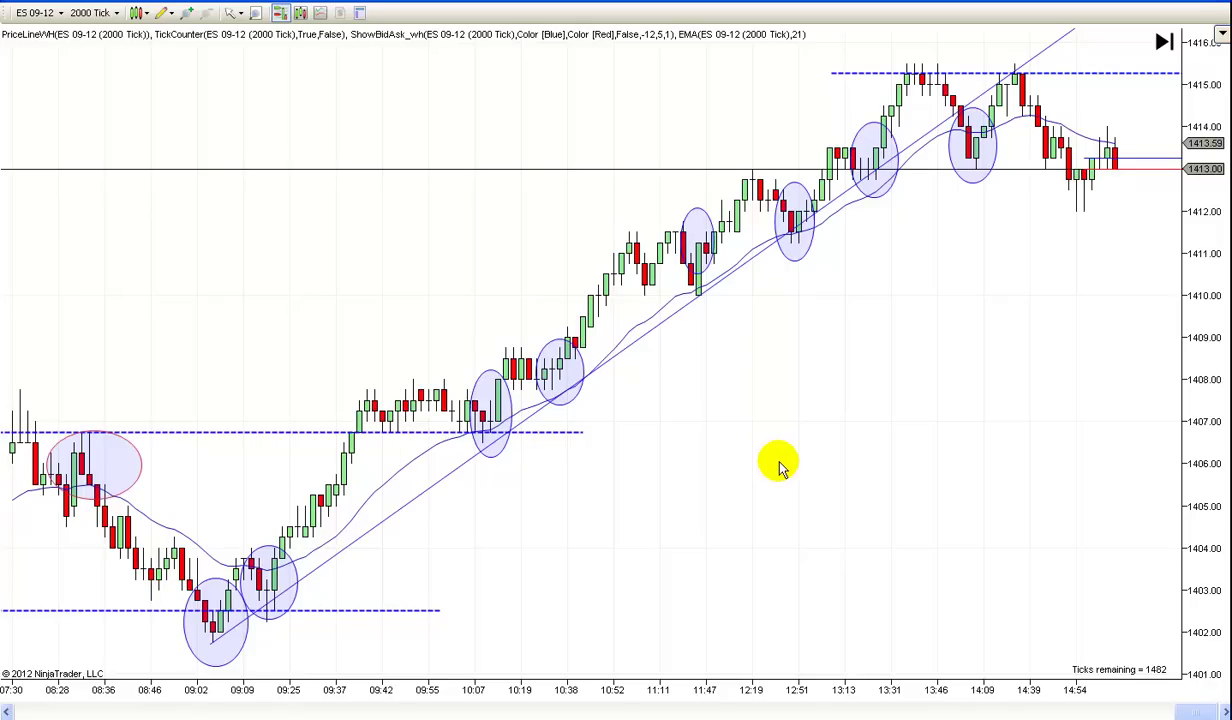
scroll(790, 464, "up", 3)
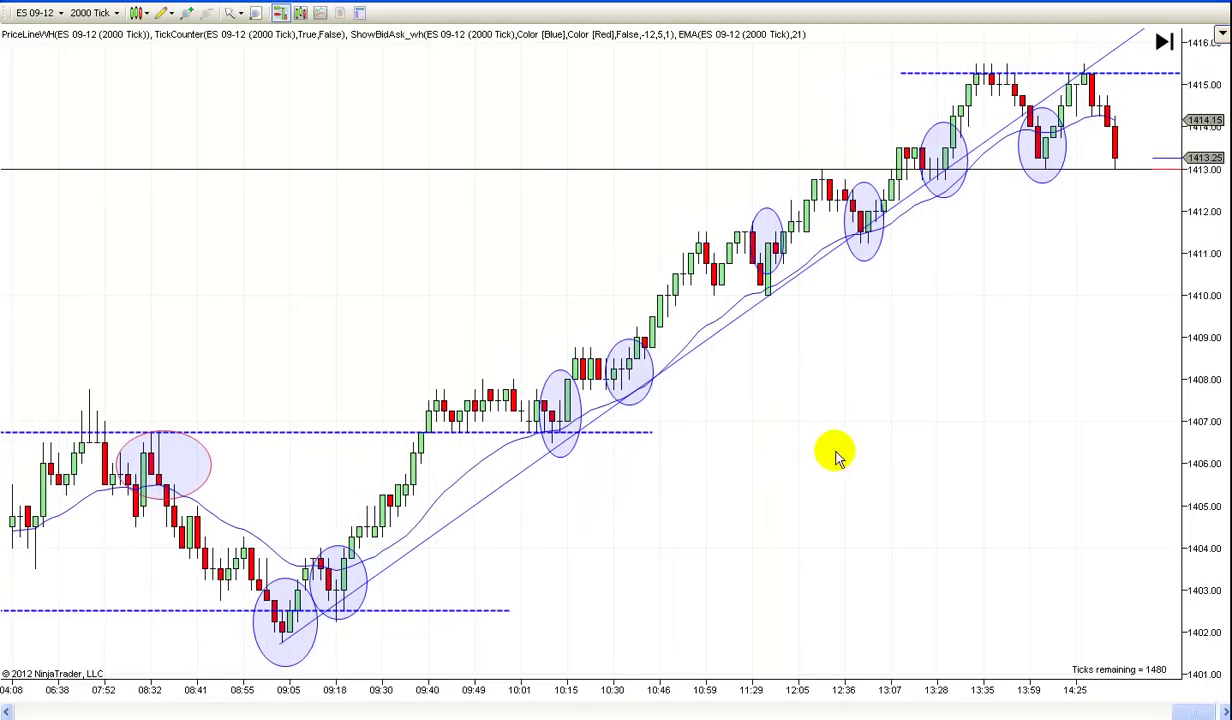